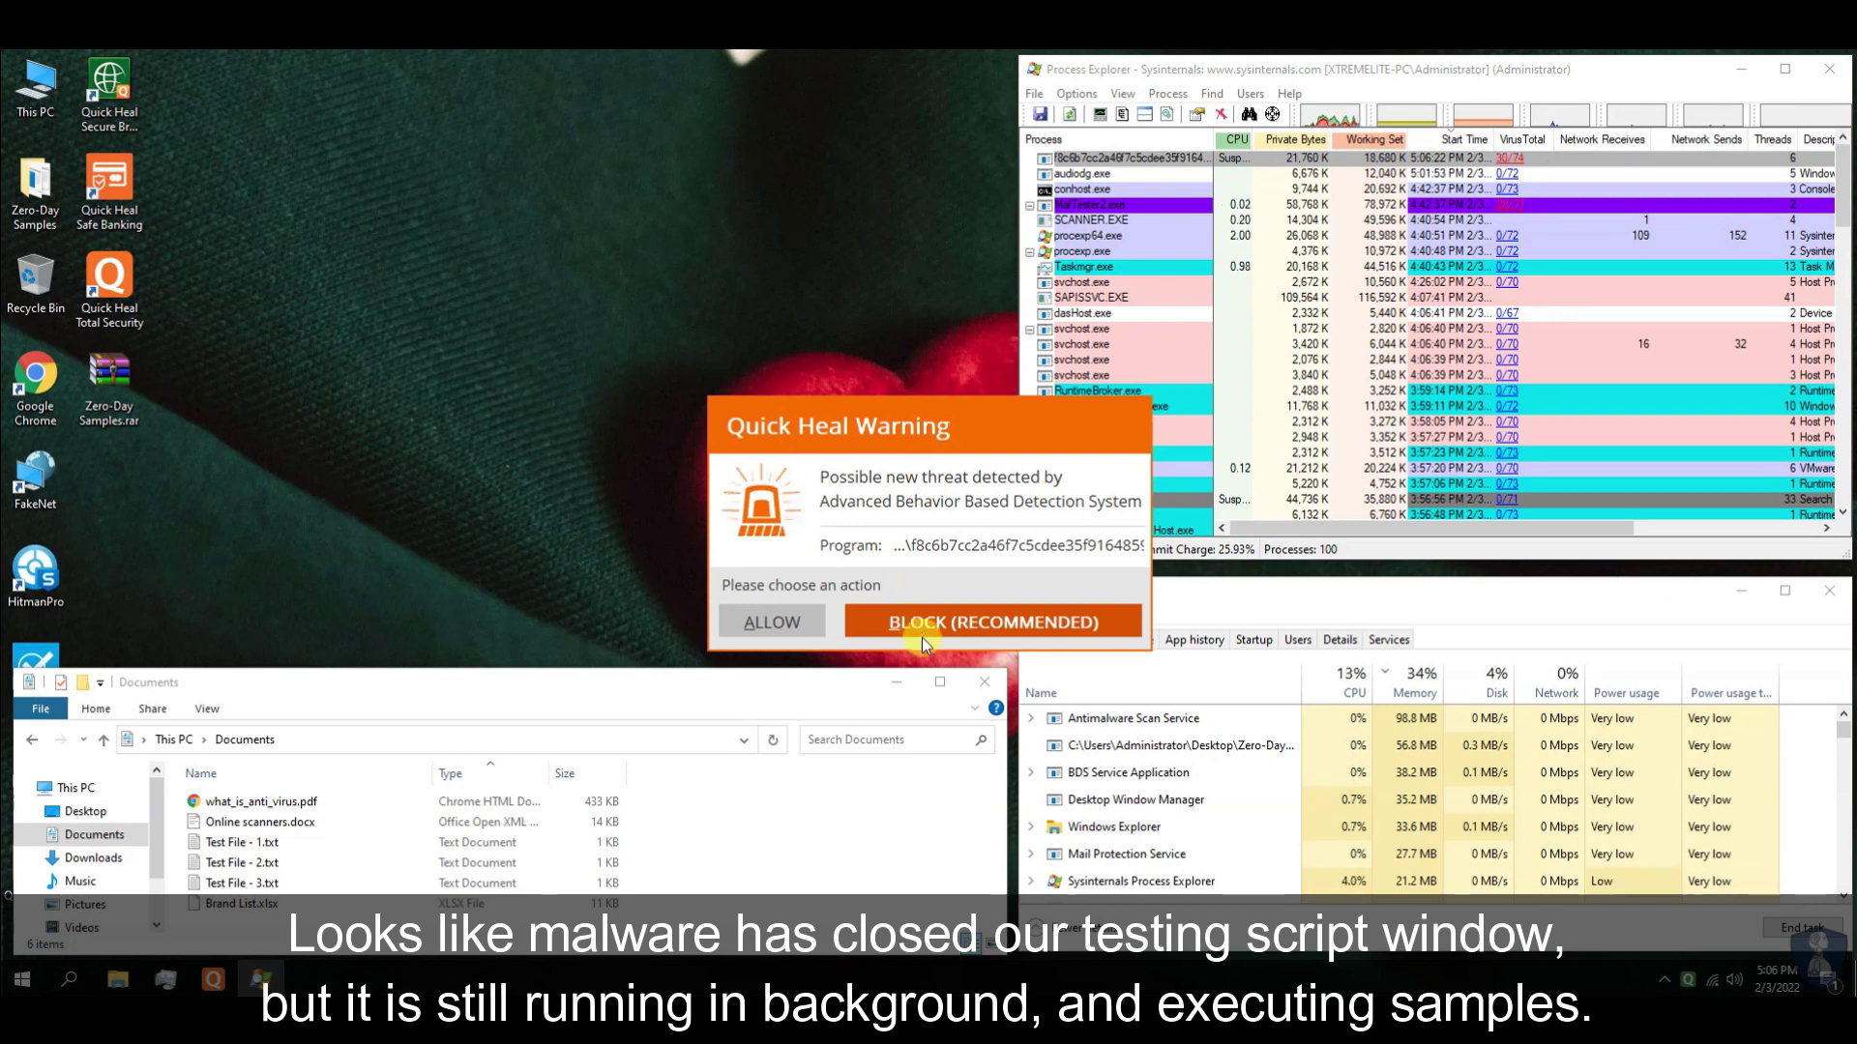
# Check the running MalTester2.exe and sample processes in Process Explorer, then refresh the desktop
pyautogui.click(1086, 222)
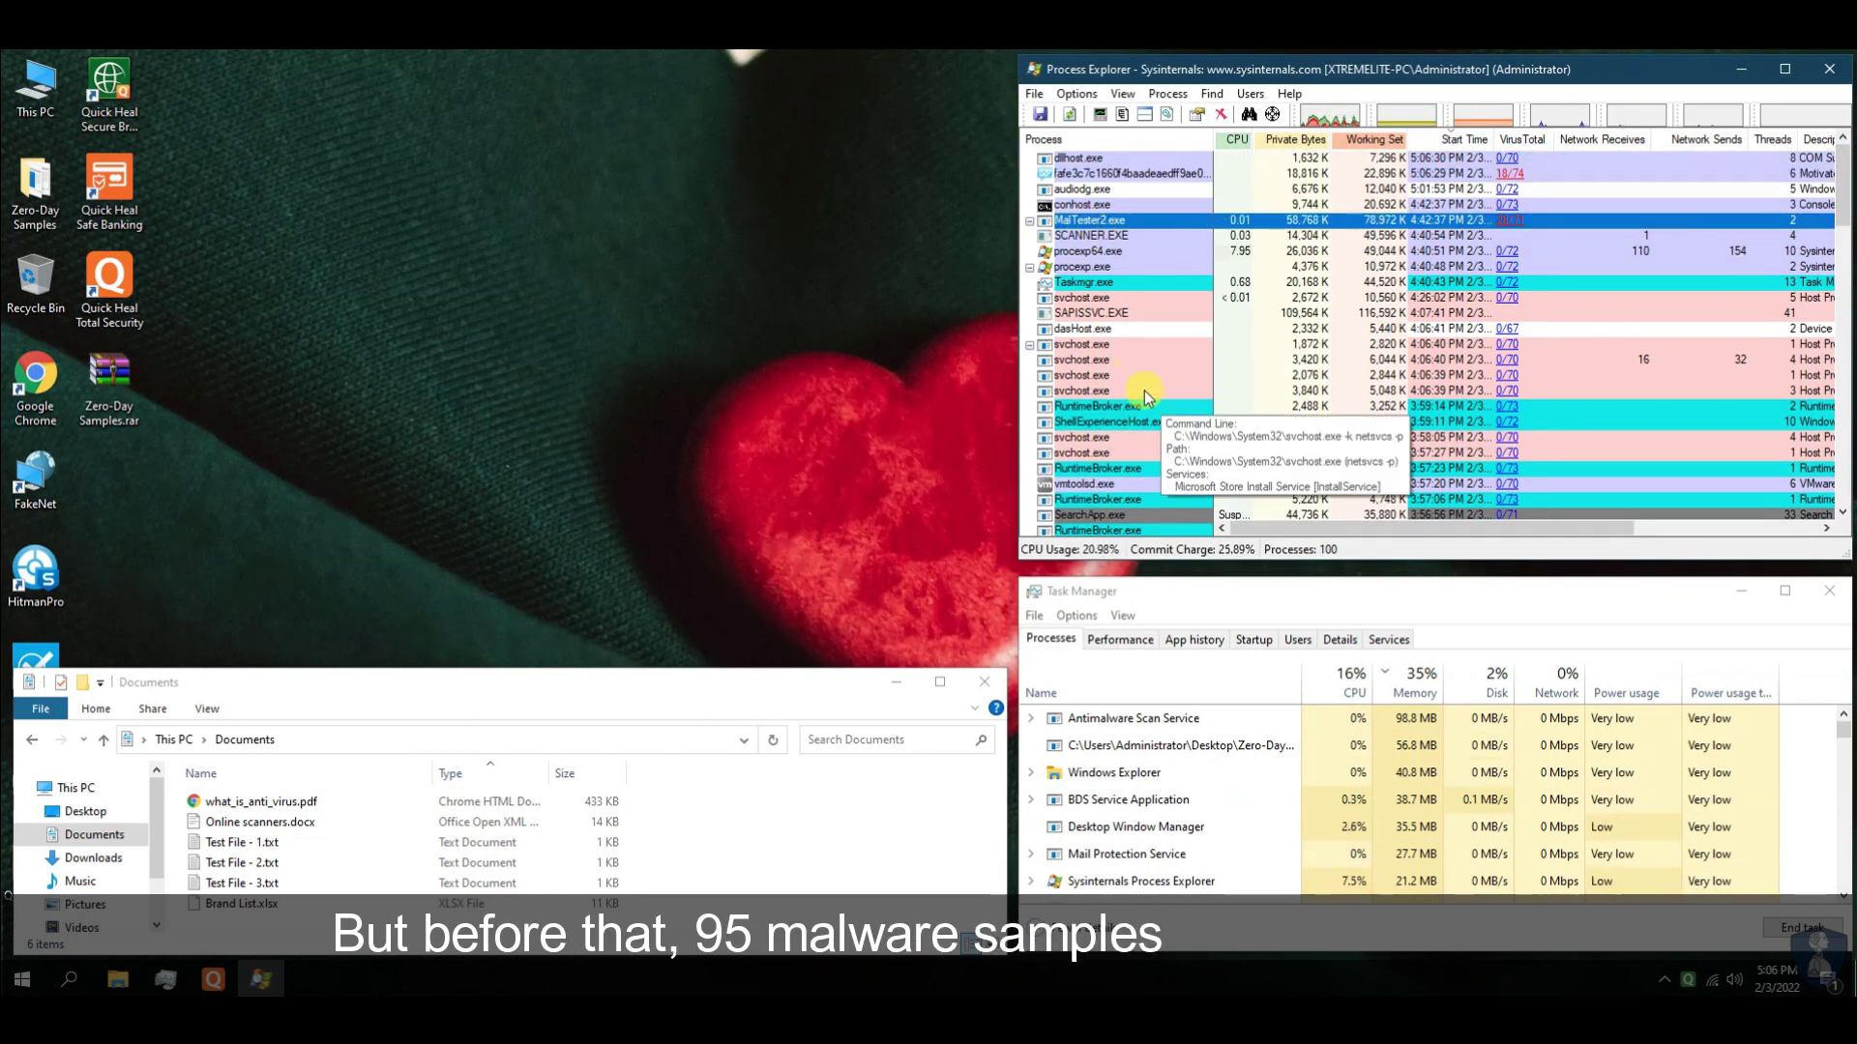
pyautogui.click(1074, 164)
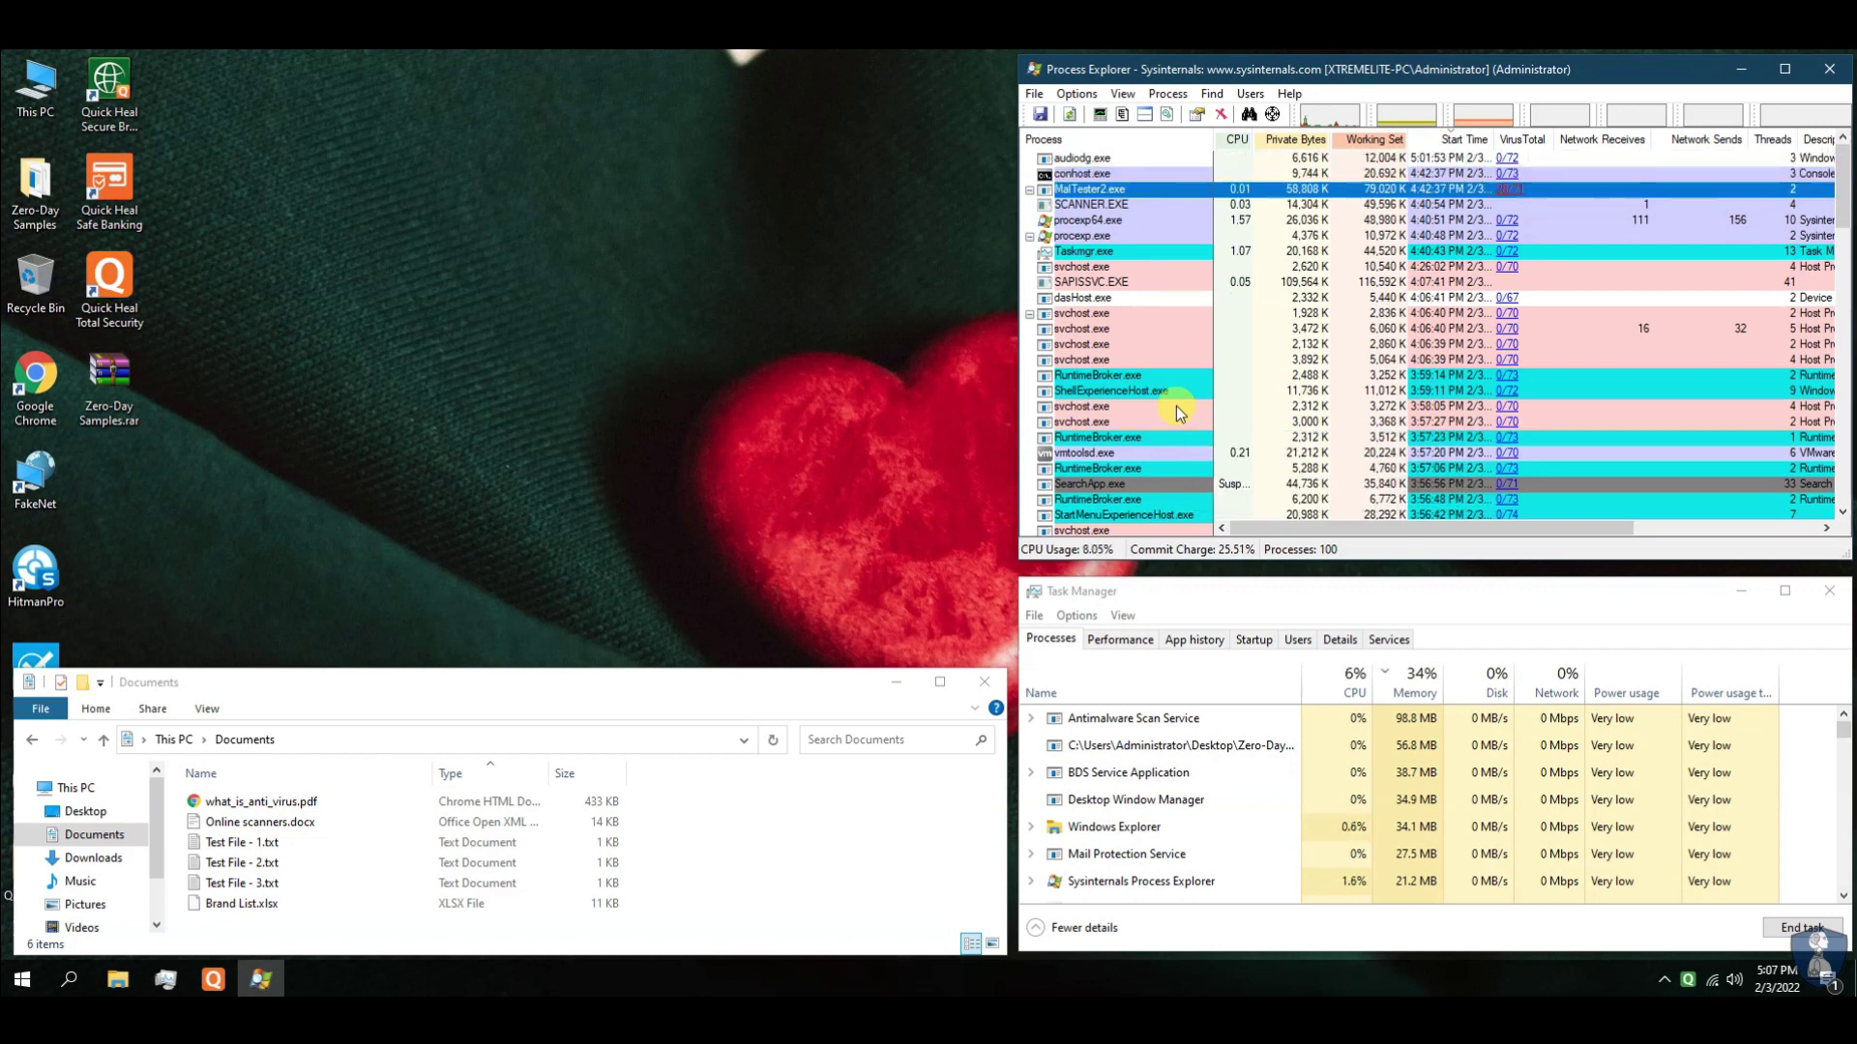
pyautogui.rightClick(388, 406)
pyautogui.click(442, 467)
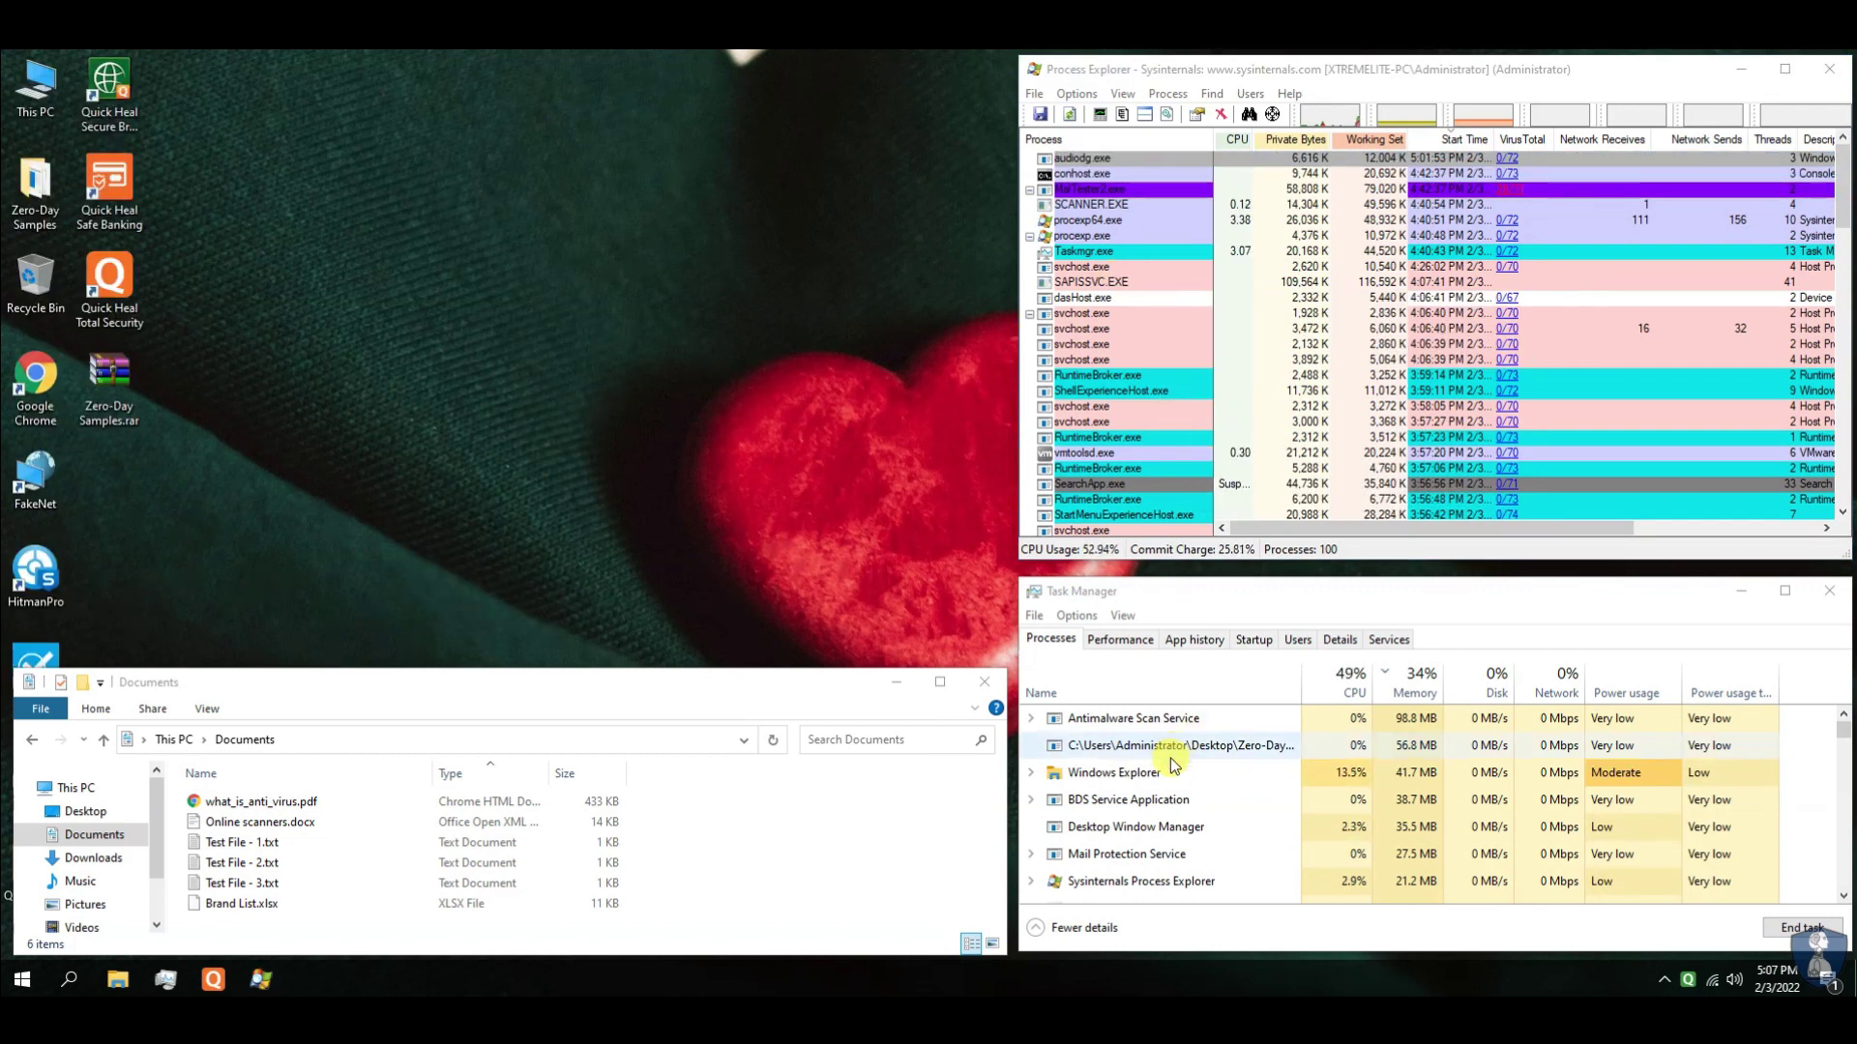
# Sort Task Manager's processes by name and examine the apps and background processes still running
pyautogui.click(1160, 682)
pyautogui.scroll(-1, 1220, 779)
pyautogui.scroll(-10, 1224, 779)
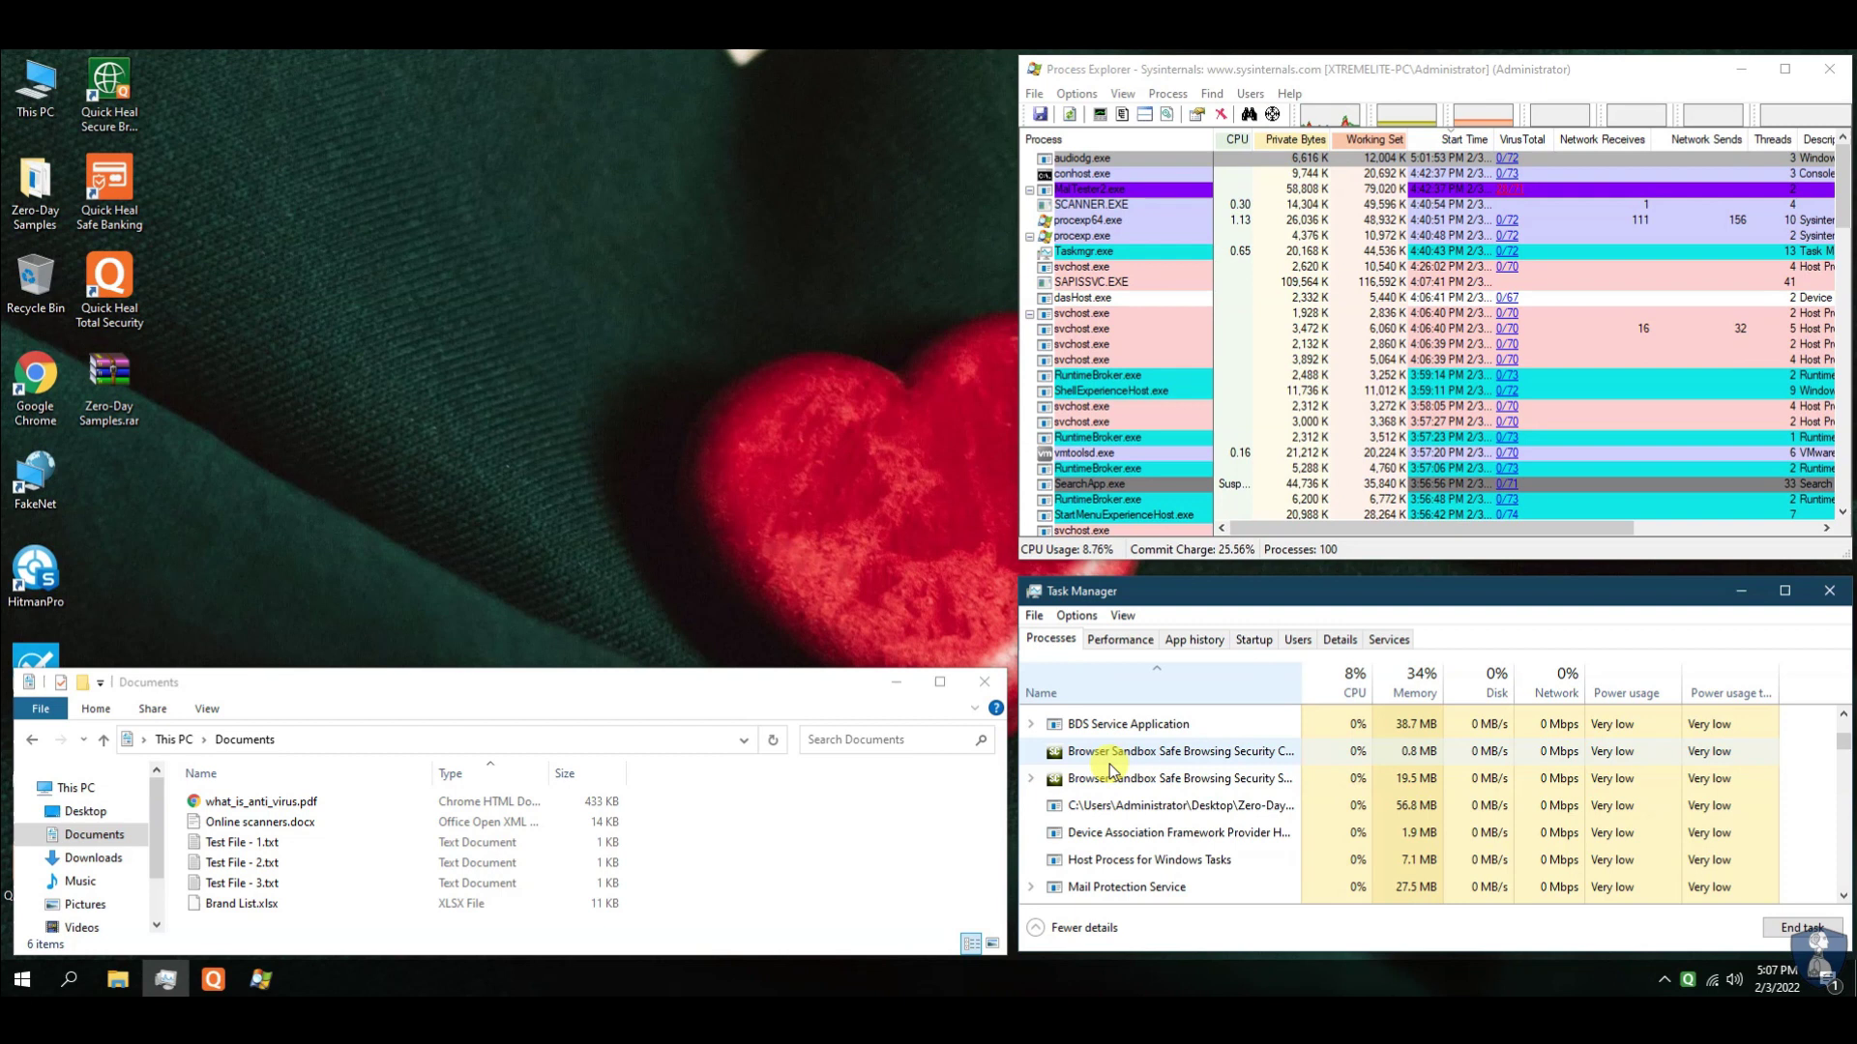
pyautogui.scroll(10, 1149, 870)
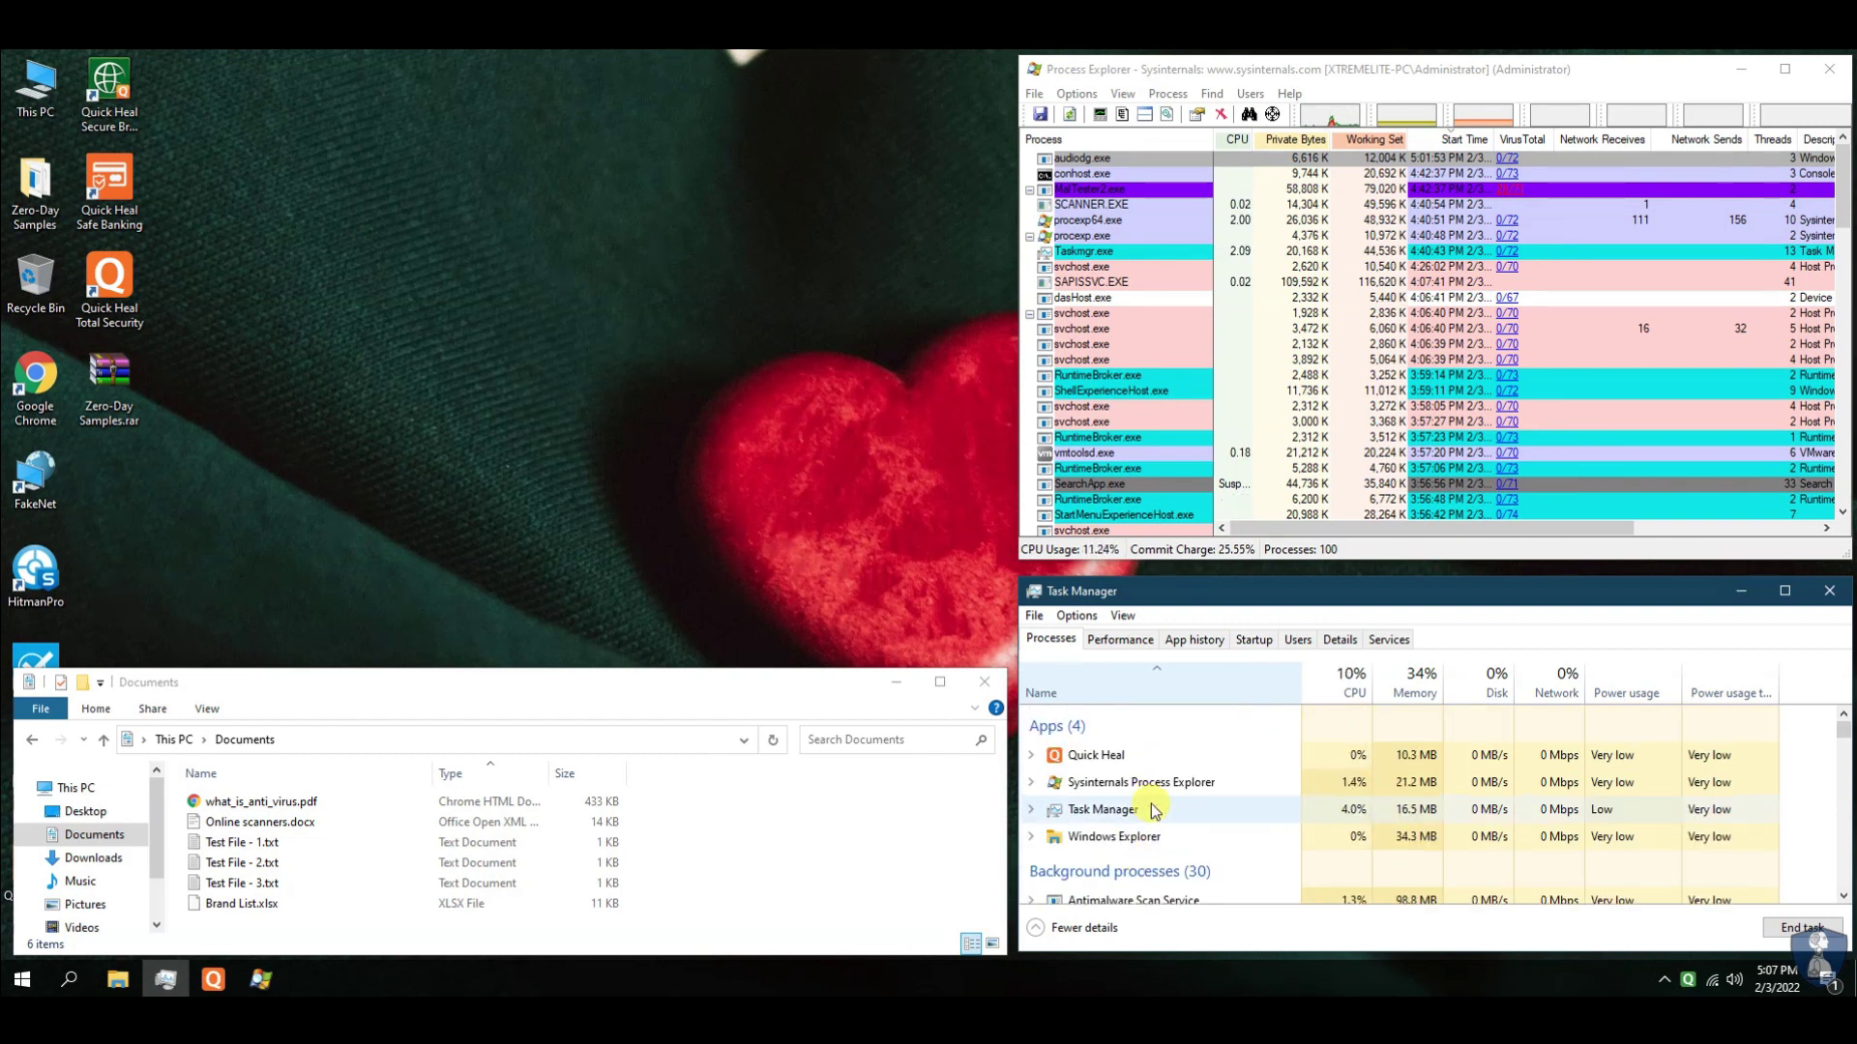
pyautogui.click(1069, 116)
pyautogui.click(896, 631)
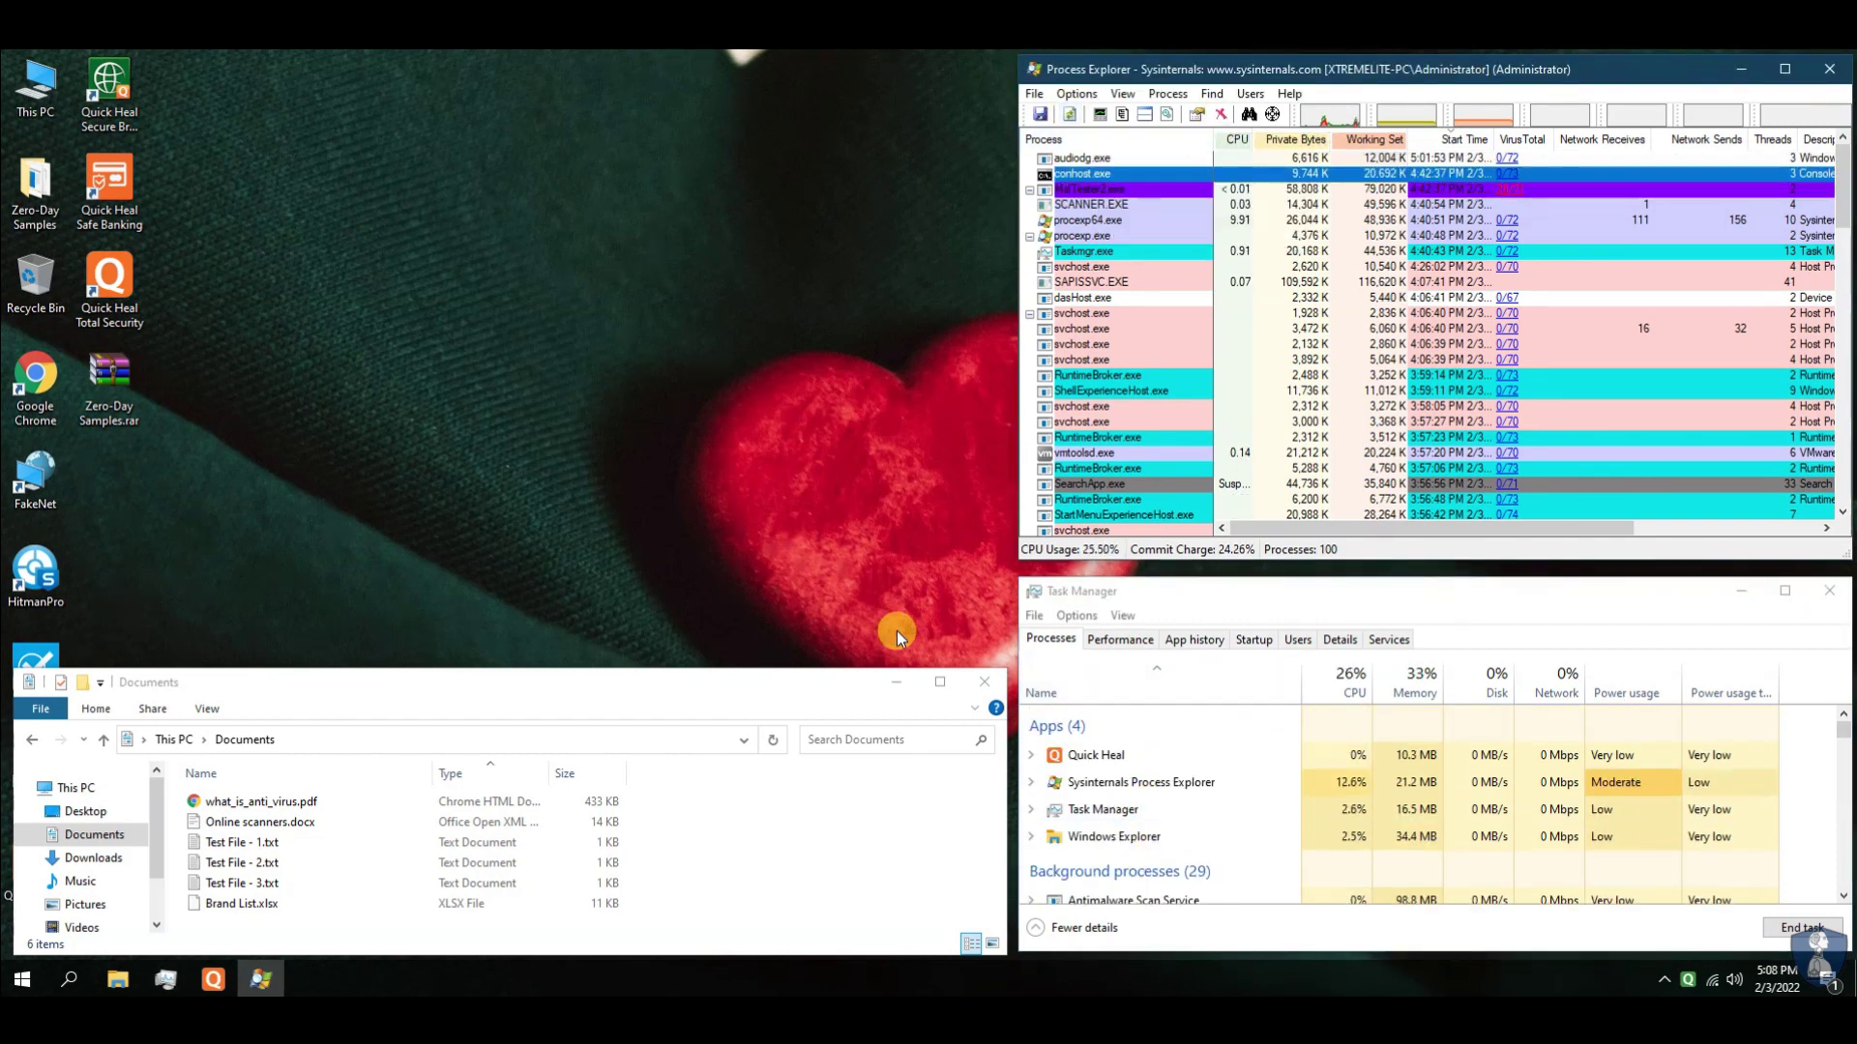
# Open the Zero-Day Samples folder on the Desktop in a maximized window and read through MalTester2-log.txt
pyautogui.click(85, 812)
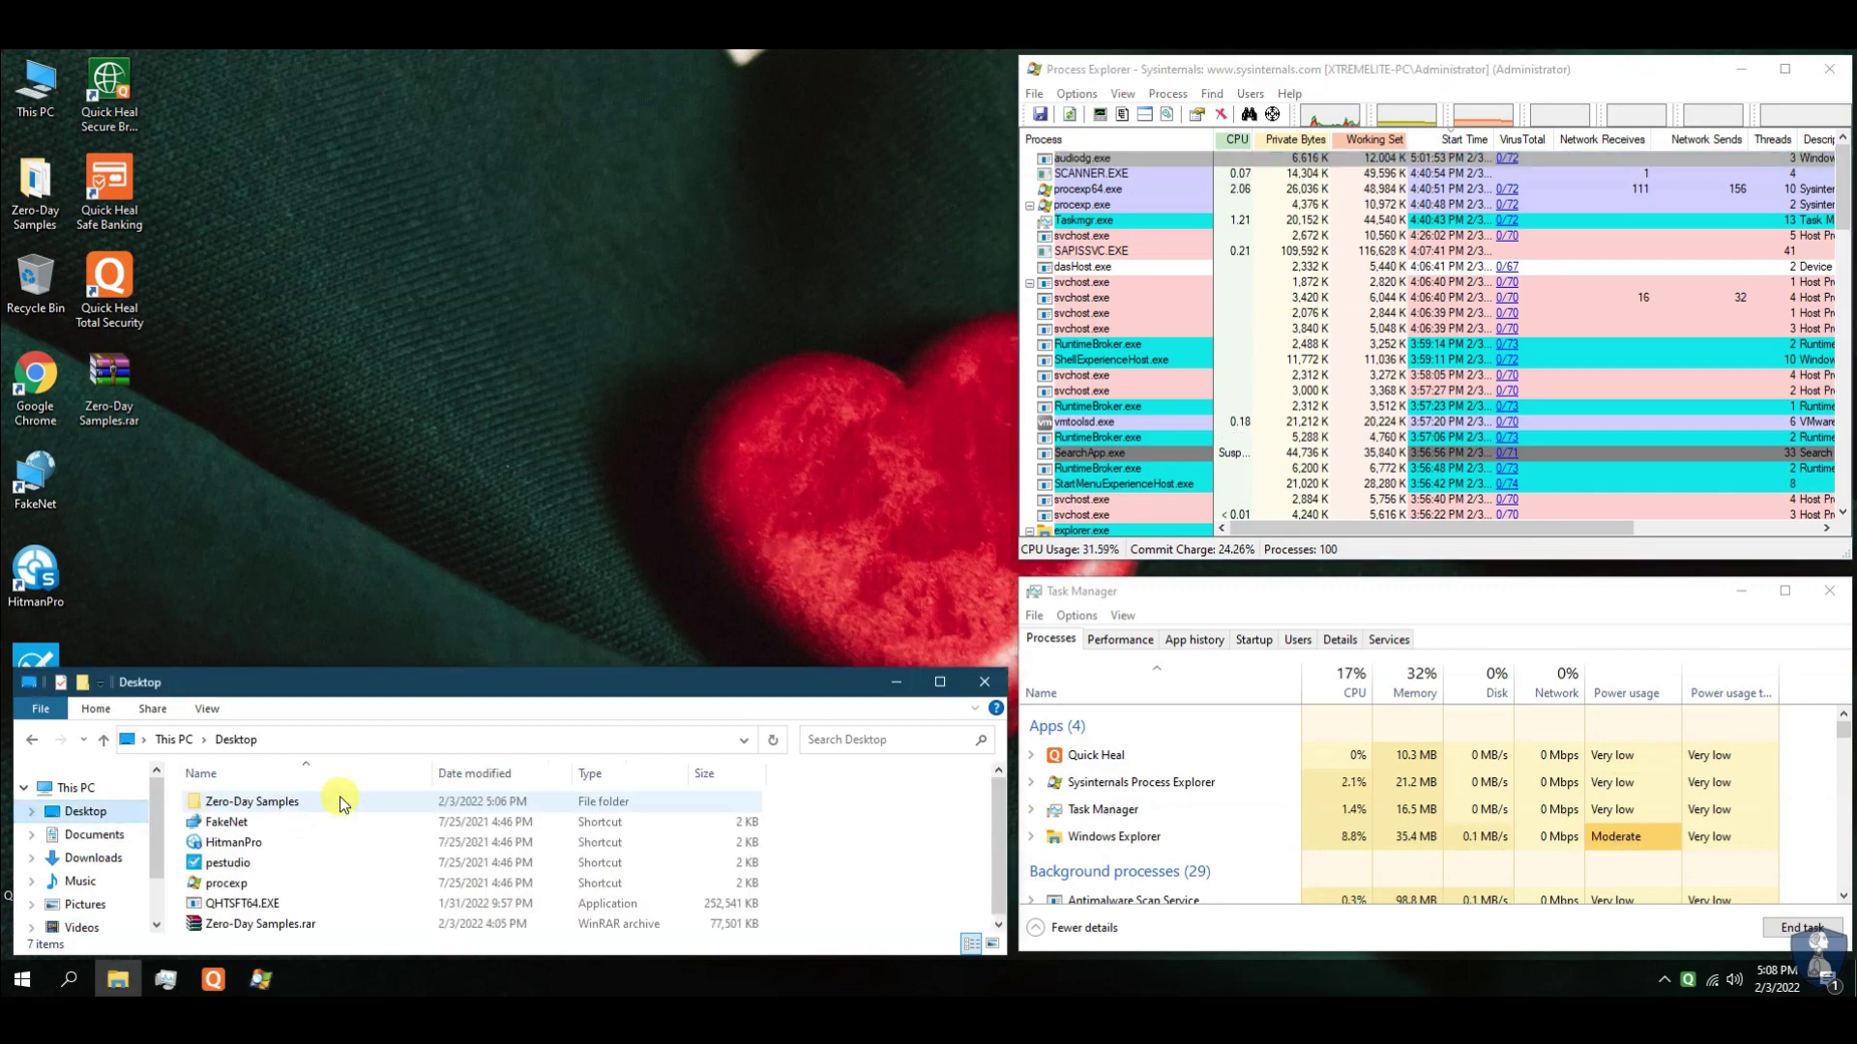
pyautogui.moveTo(390, 668); pyautogui.dragTo(392, 366)
pyautogui.doubleClick(392, 375)
pyautogui.scroll(-3, 435, 730)
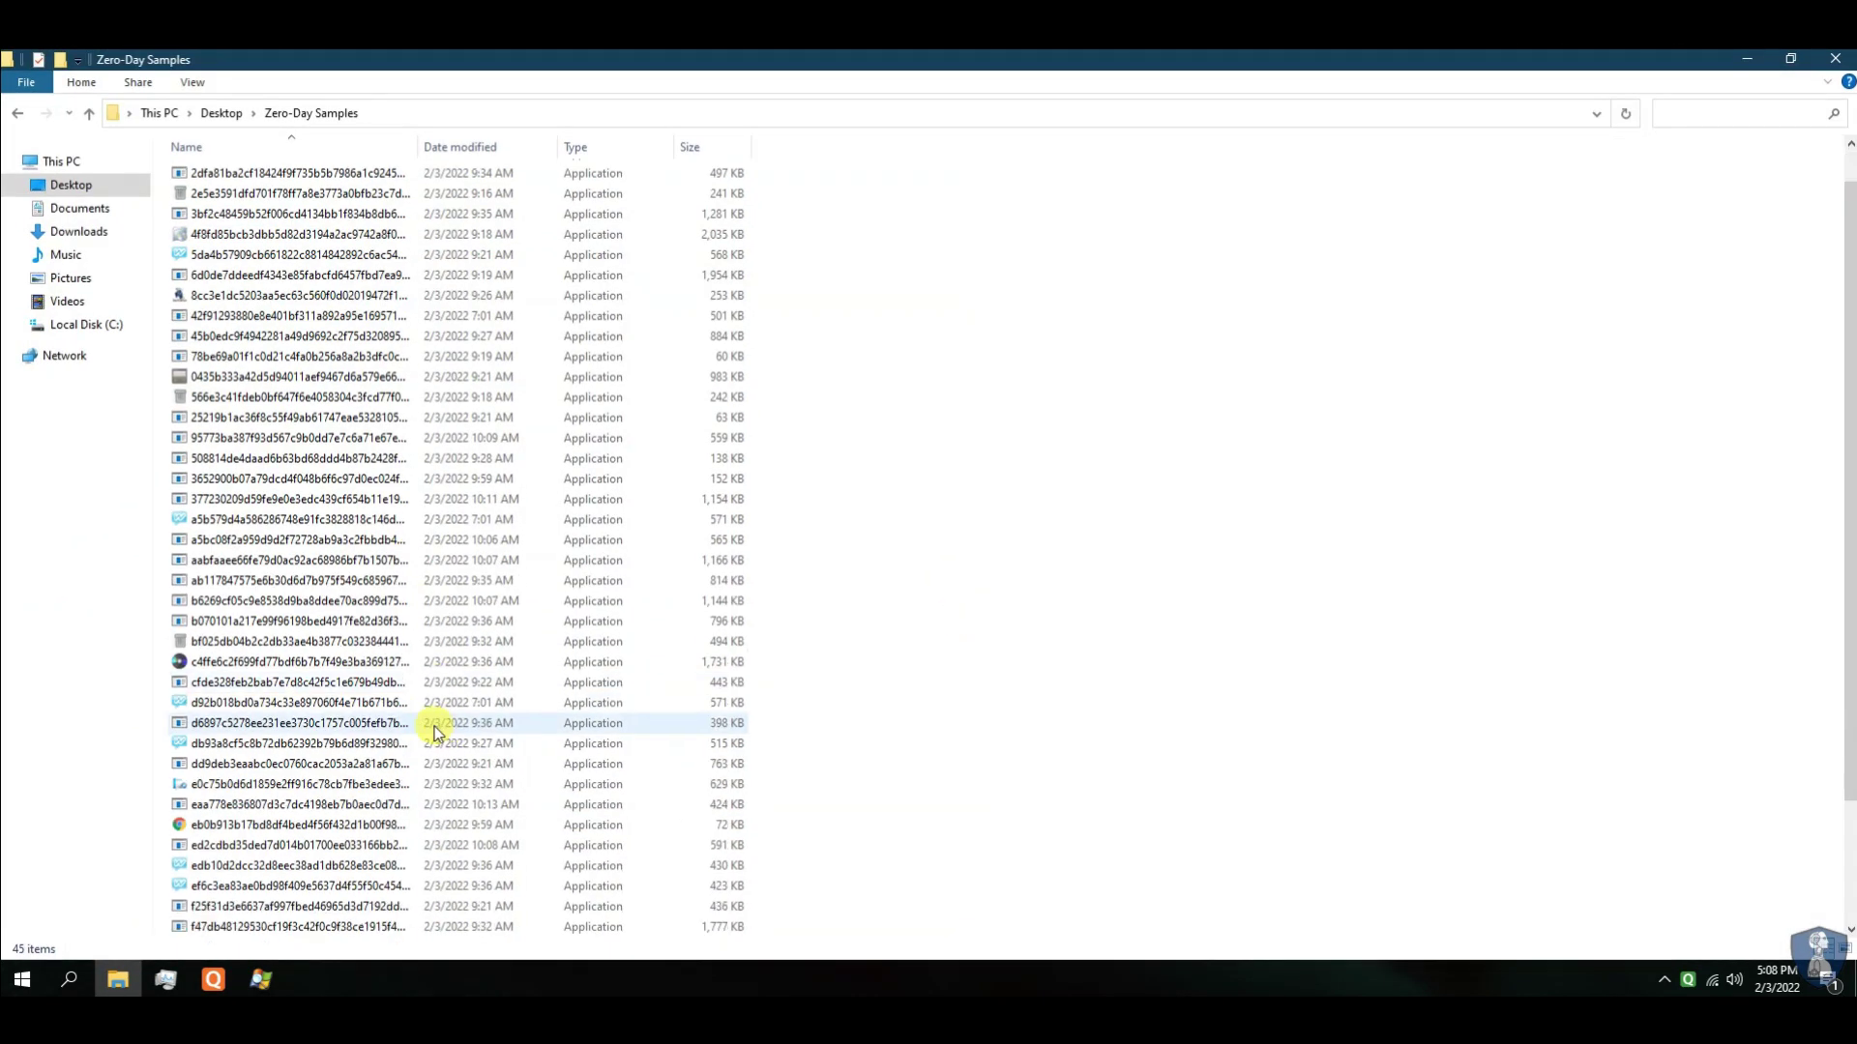
pyautogui.doubleClick(220, 929)
pyautogui.scroll(-20, 600, 575)
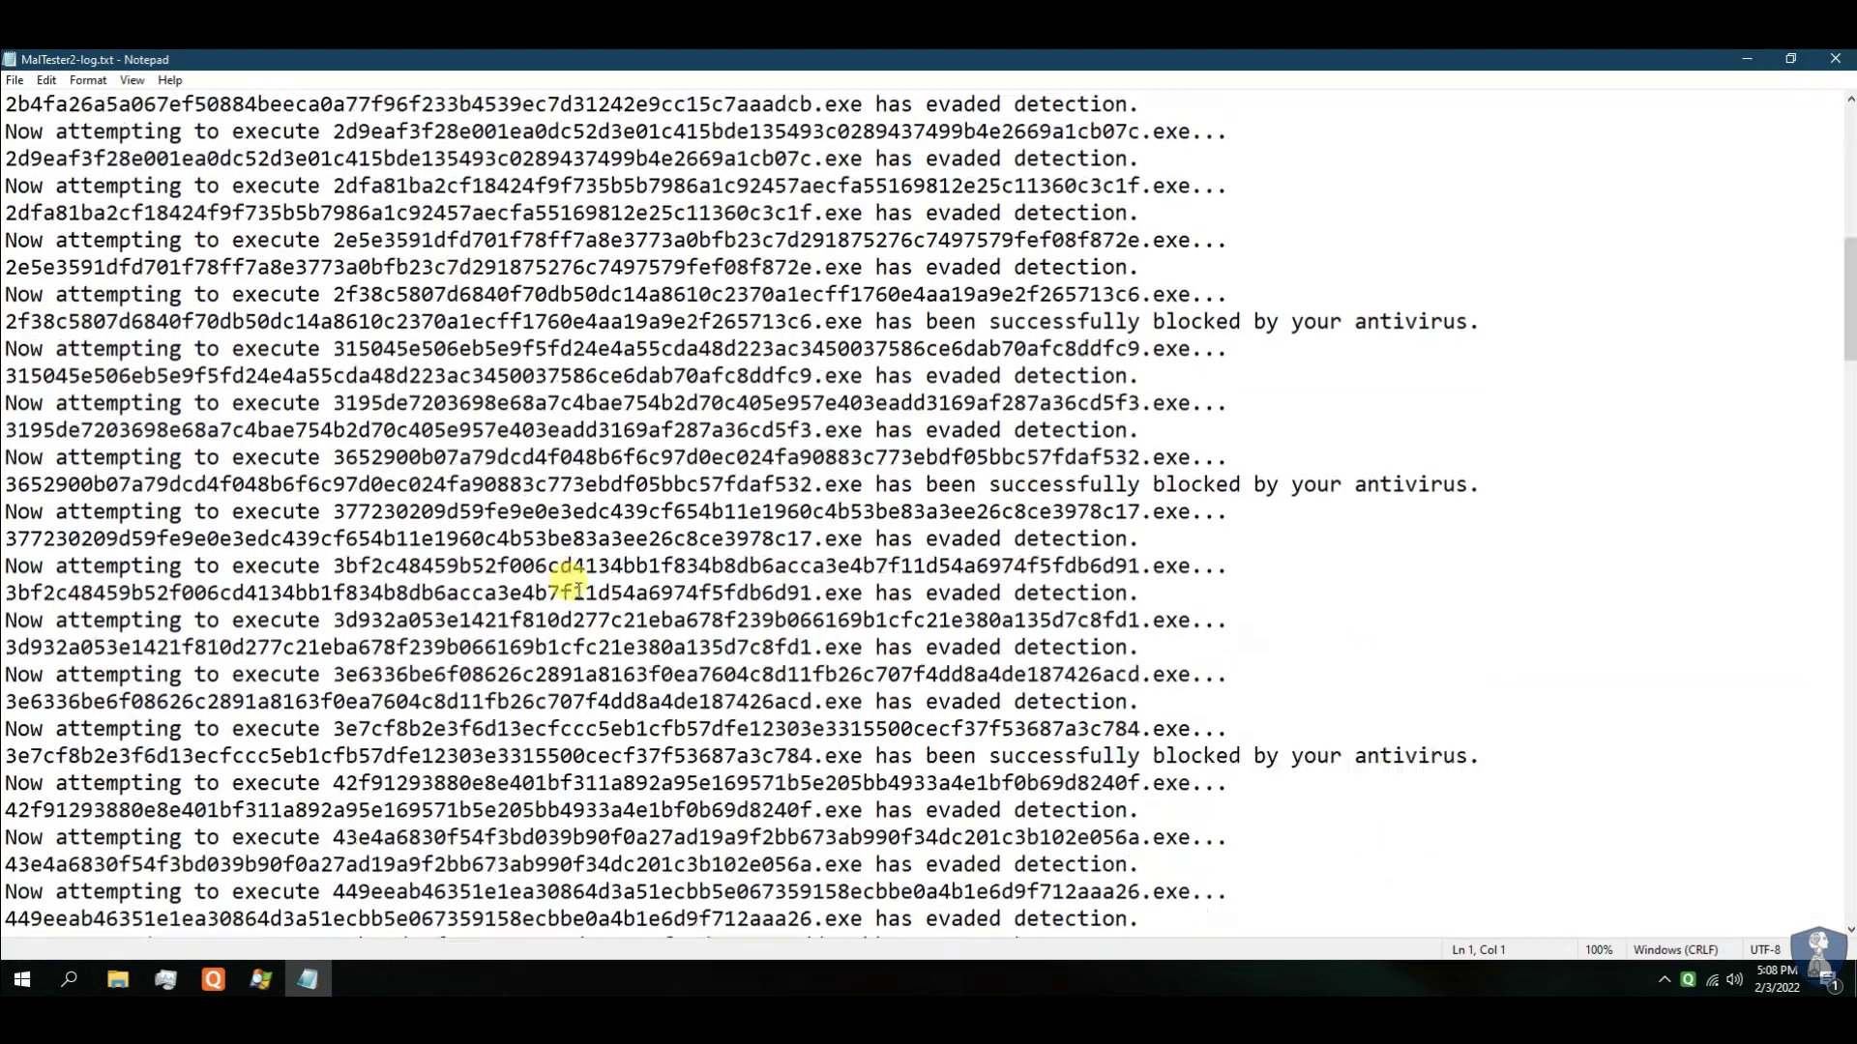
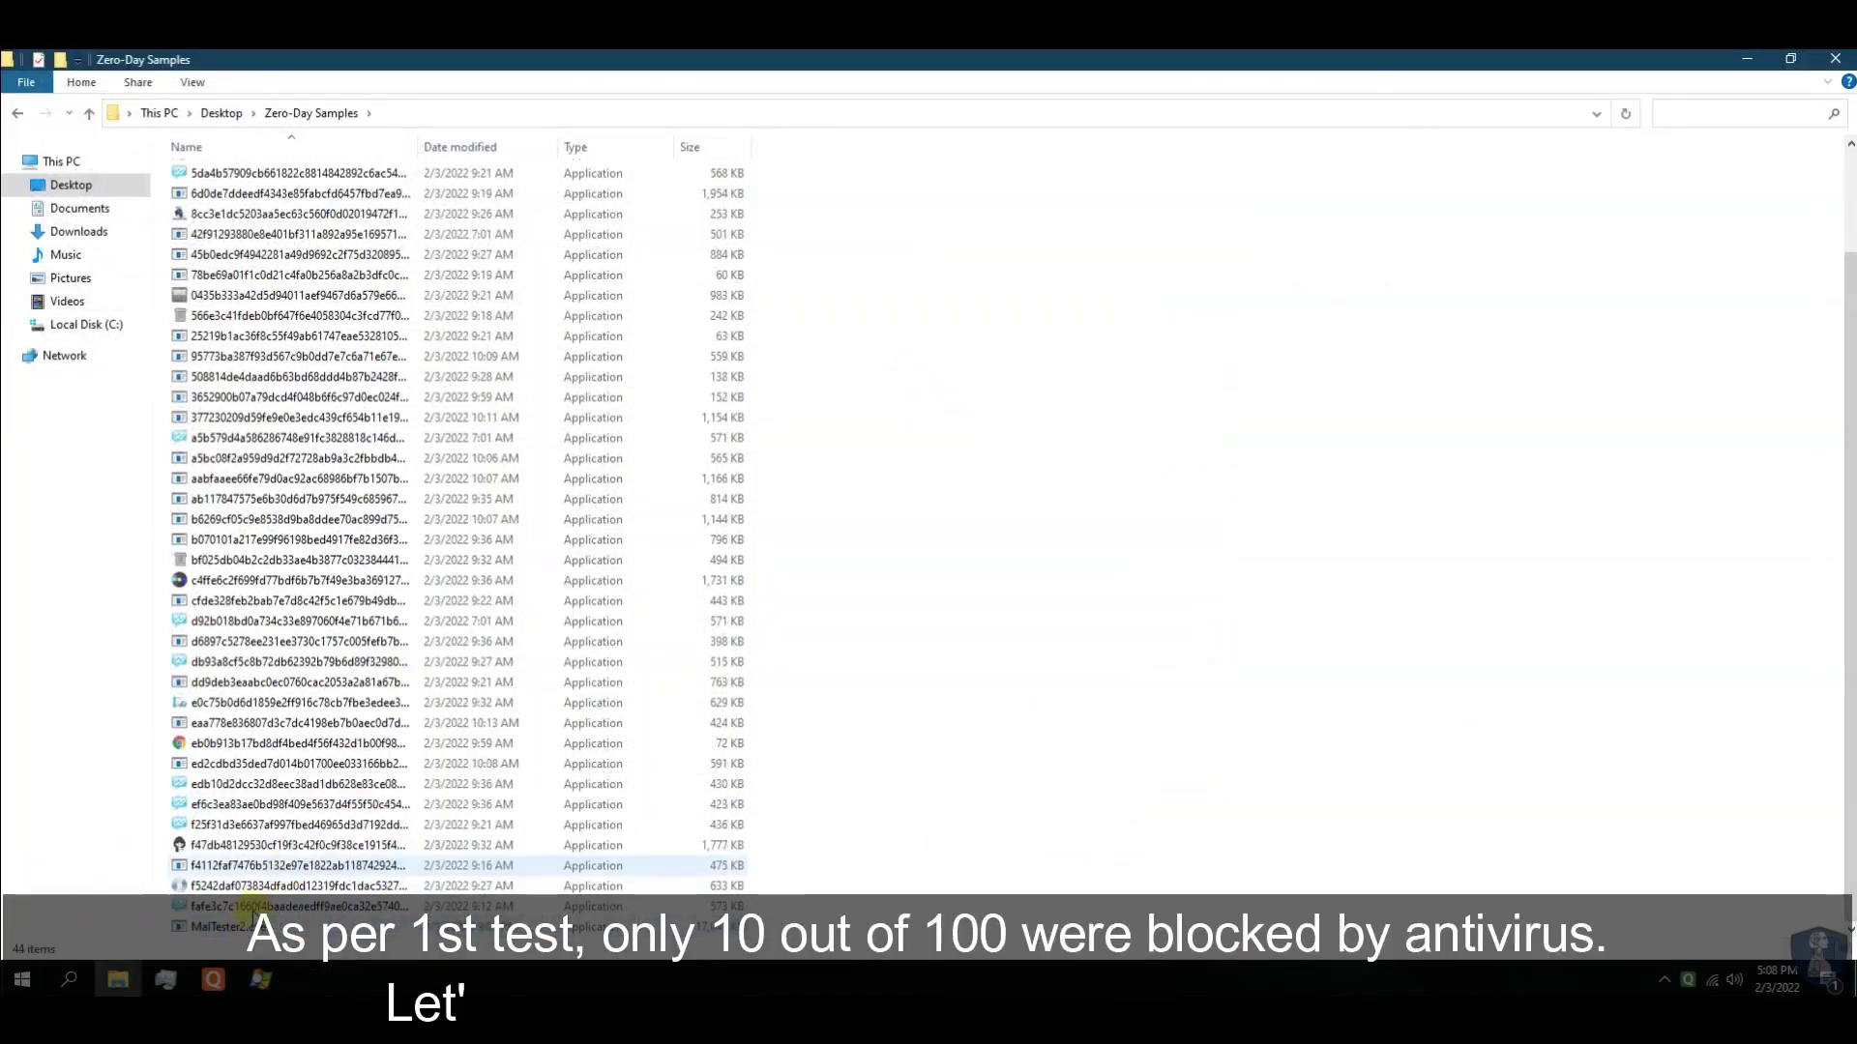
# Select the remaining sample executables to count them, then delete the x64 folder from Zero-Day Samples
pyautogui.click(258, 909)
pyautogui.hotkey('shift', 'Home')
pyautogui.keyDown('ctrl'); pyautogui.click(219, 180); pyautogui.keyUp('ctrl')
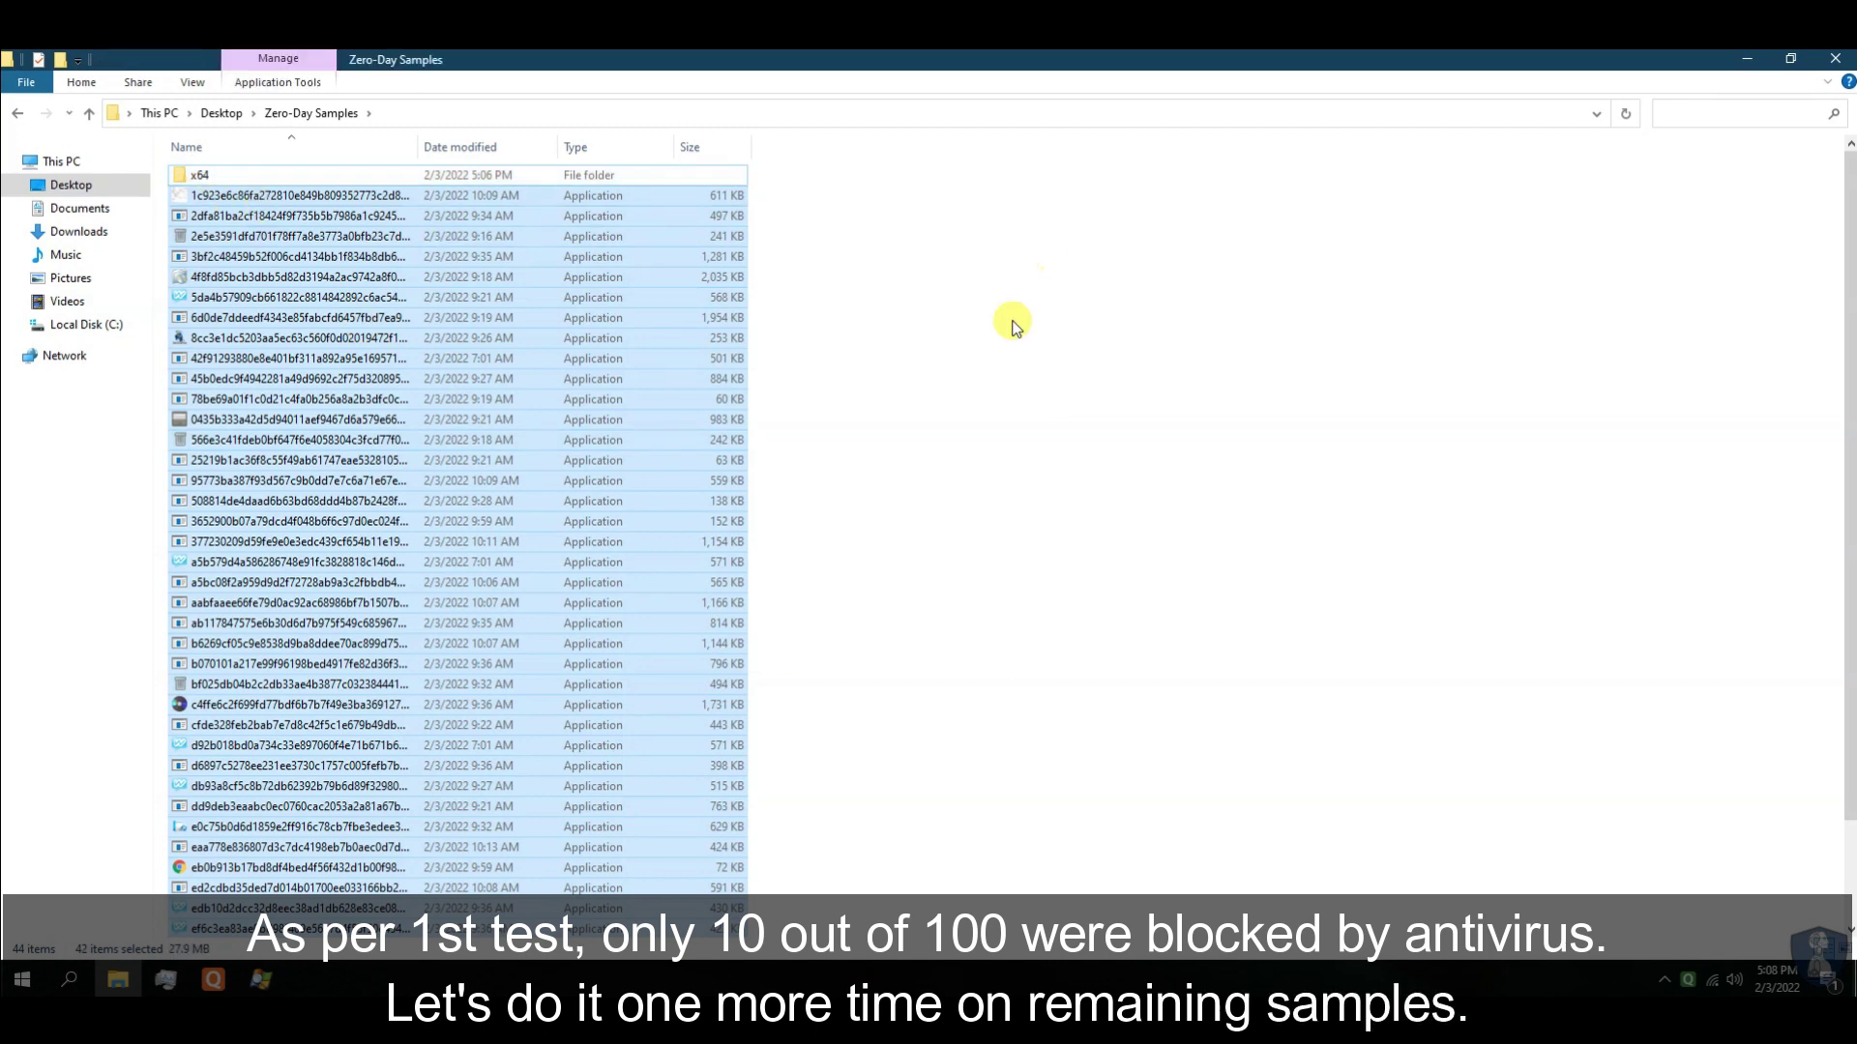
pyautogui.click(274, 177)
pyautogui.press('Delete')
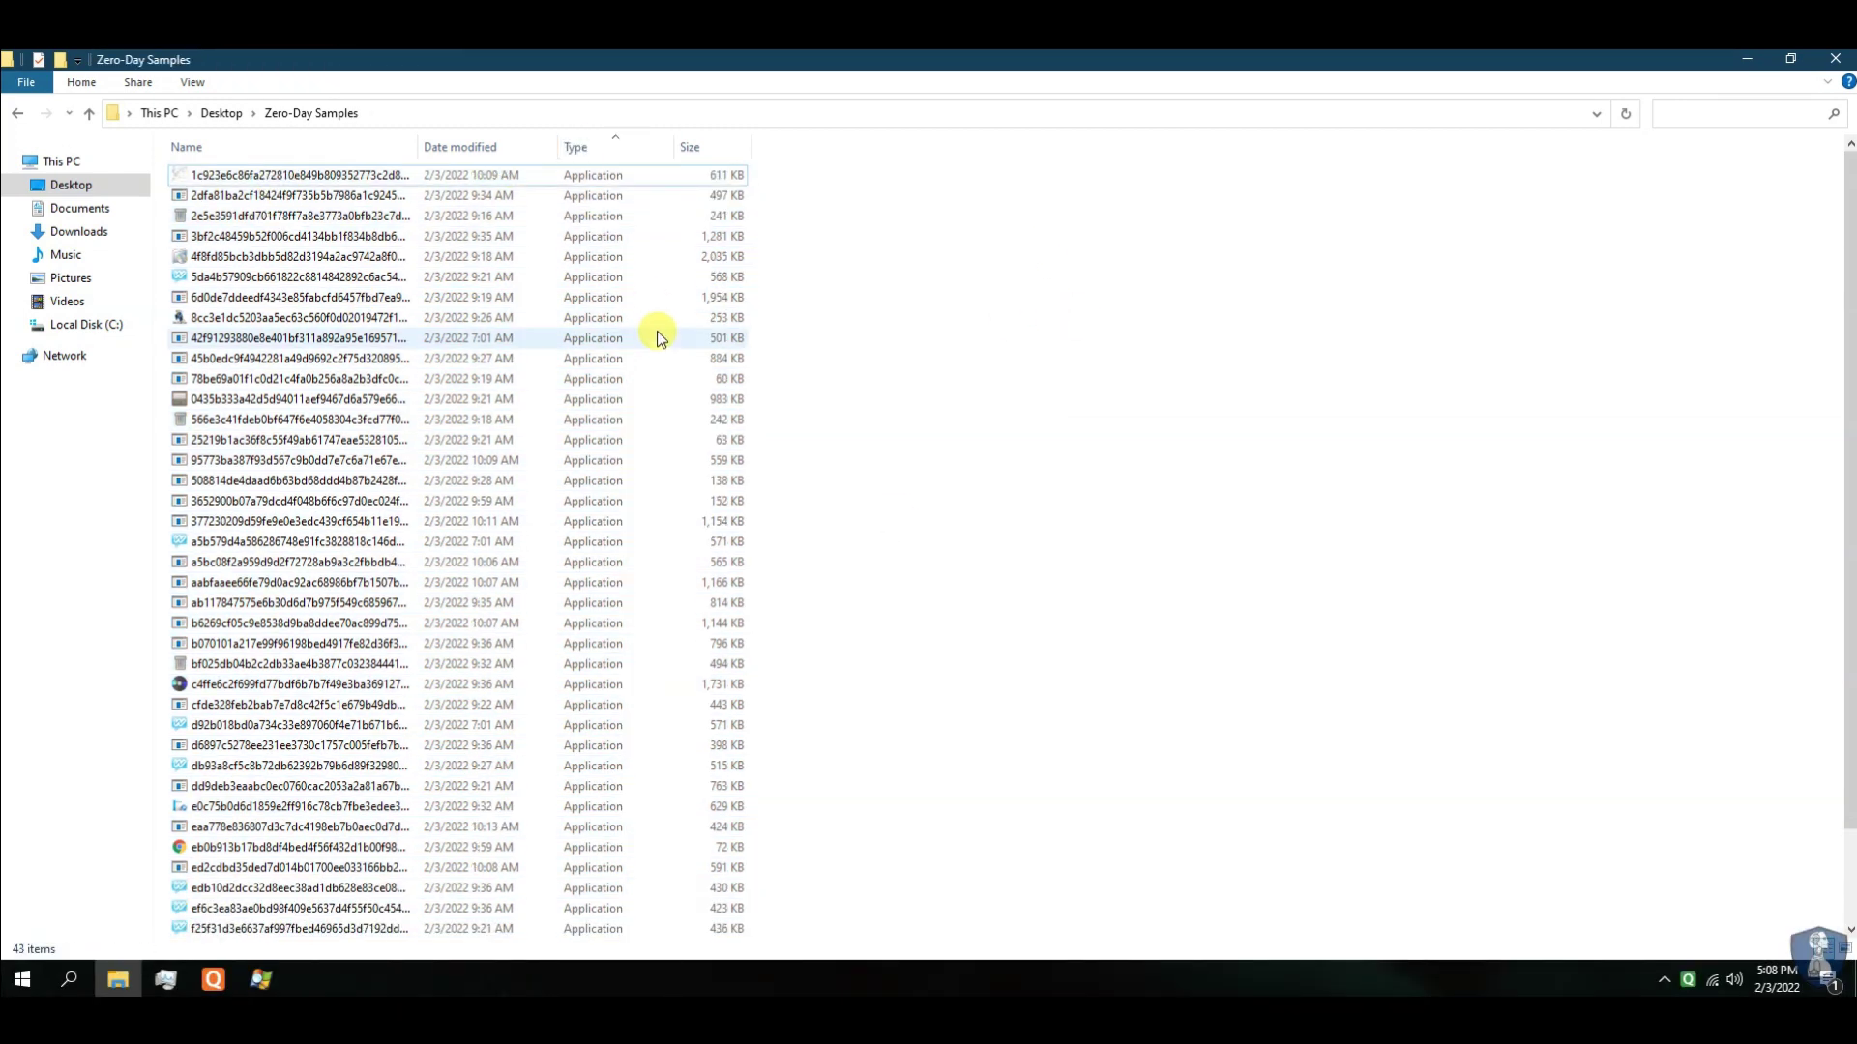
# Run MalTester2.exe from the Zero-Day Samples folder
pyautogui.scroll(-2, 658, 333)
pyautogui.click(228, 927)
pyautogui.rightClick(228, 926)
pyautogui.click(290, 404)
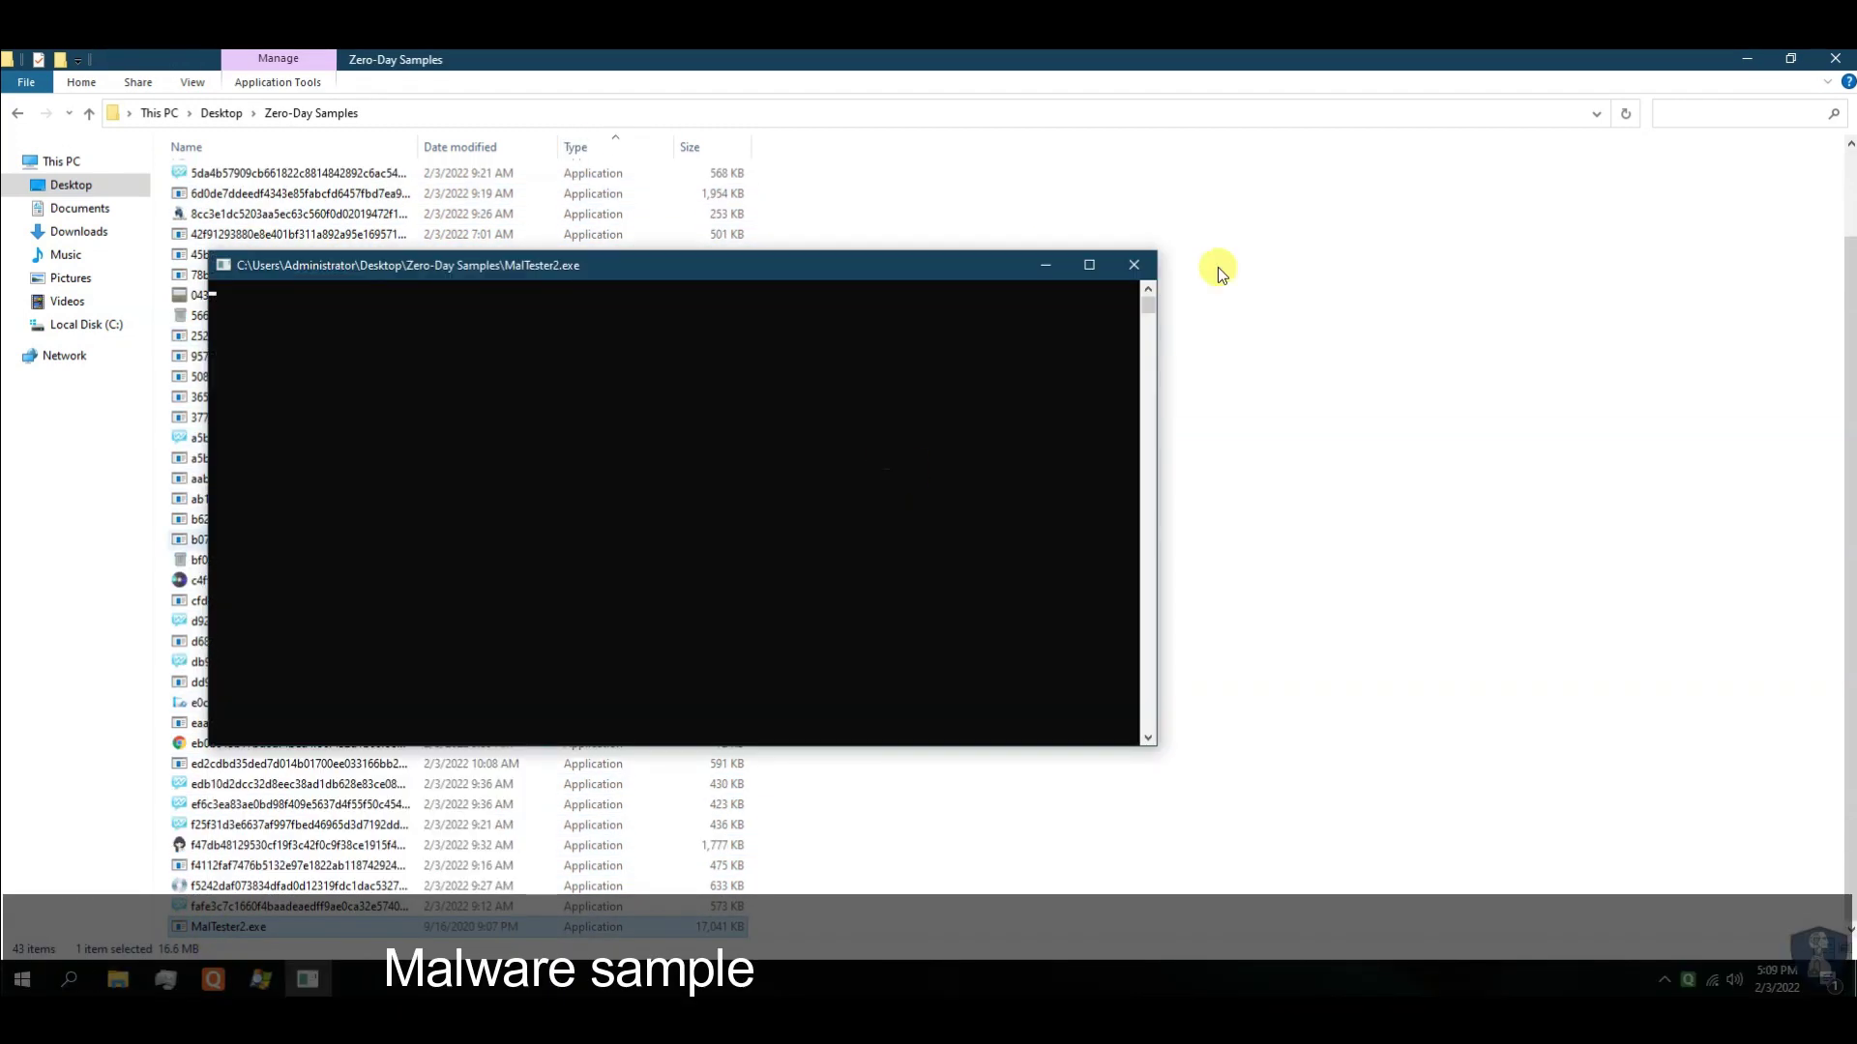
# Arrange the enlarged MalTester2.exe console above a restored Zero-Day Samples window, beside Process Explorer and Task Manager
pyautogui.moveTo(621, 286); pyautogui.dragTo(403, 78)
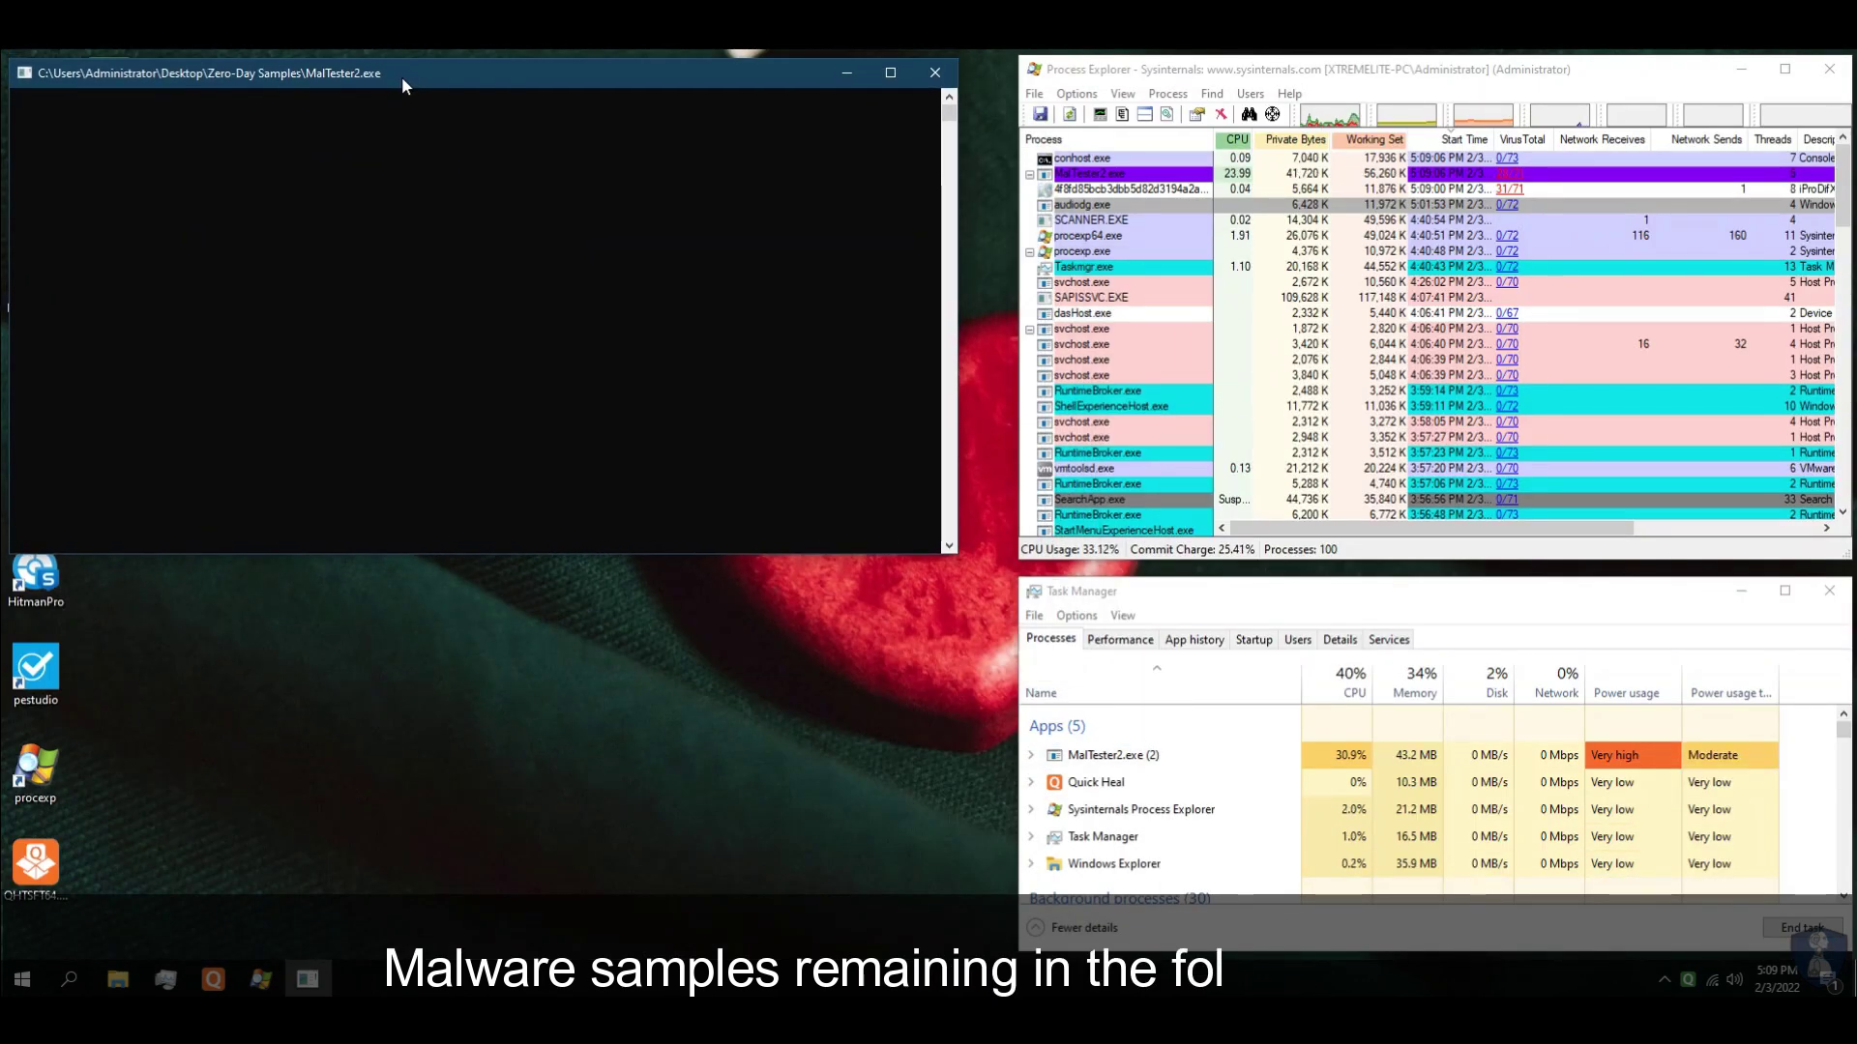
pyautogui.moveTo(959, 554); pyautogui.dragTo(1013, 582)
pyautogui.click(118, 978)
pyautogui.click(1789, 62)
pyautogui.moveTo(597, 370); pyautogui.dragTo(606, 590)
pyautogui.click(653, 542)
# Answer y to the console's real-time protection question to start executing the samples, and show the start of the sample list
pyautogui.click(1072, 189)
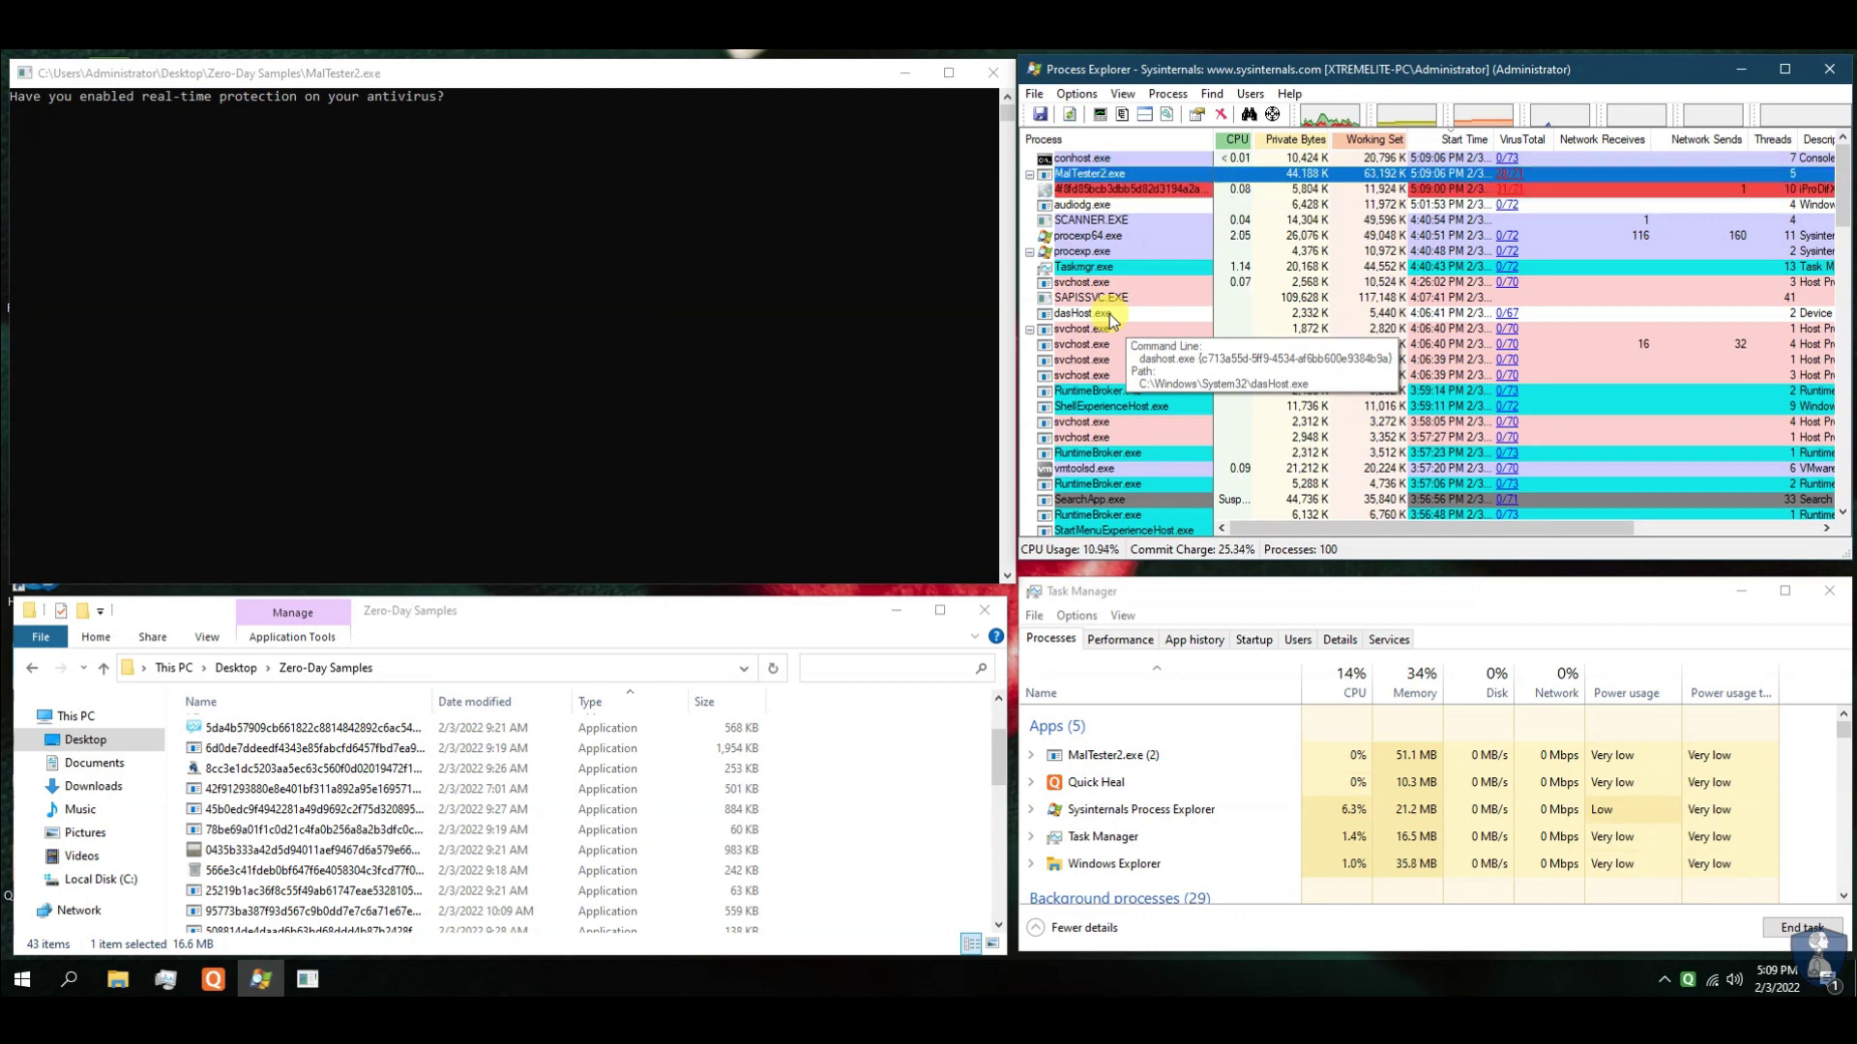
pyautogui.click(519, 296)
pyautogui.write('y')
pyautogui.press('Return')
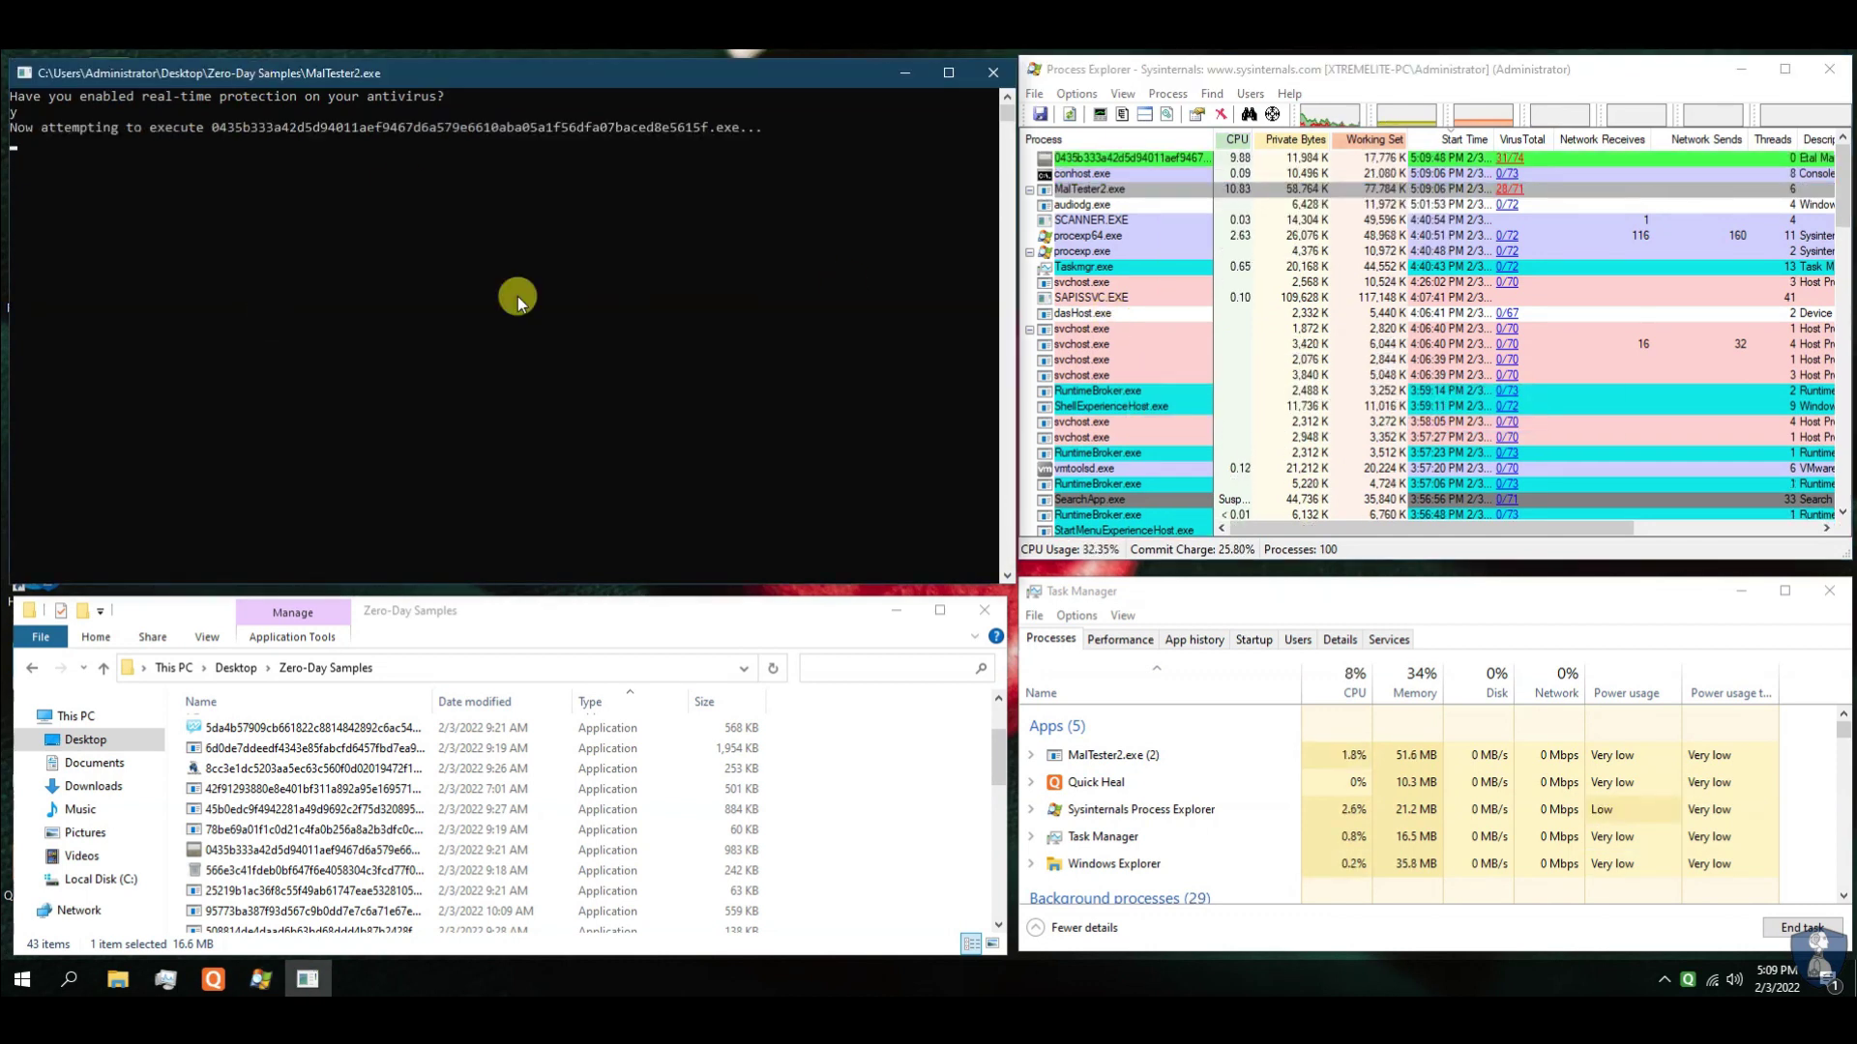
pyautogui.scroll(2, 448, 806)
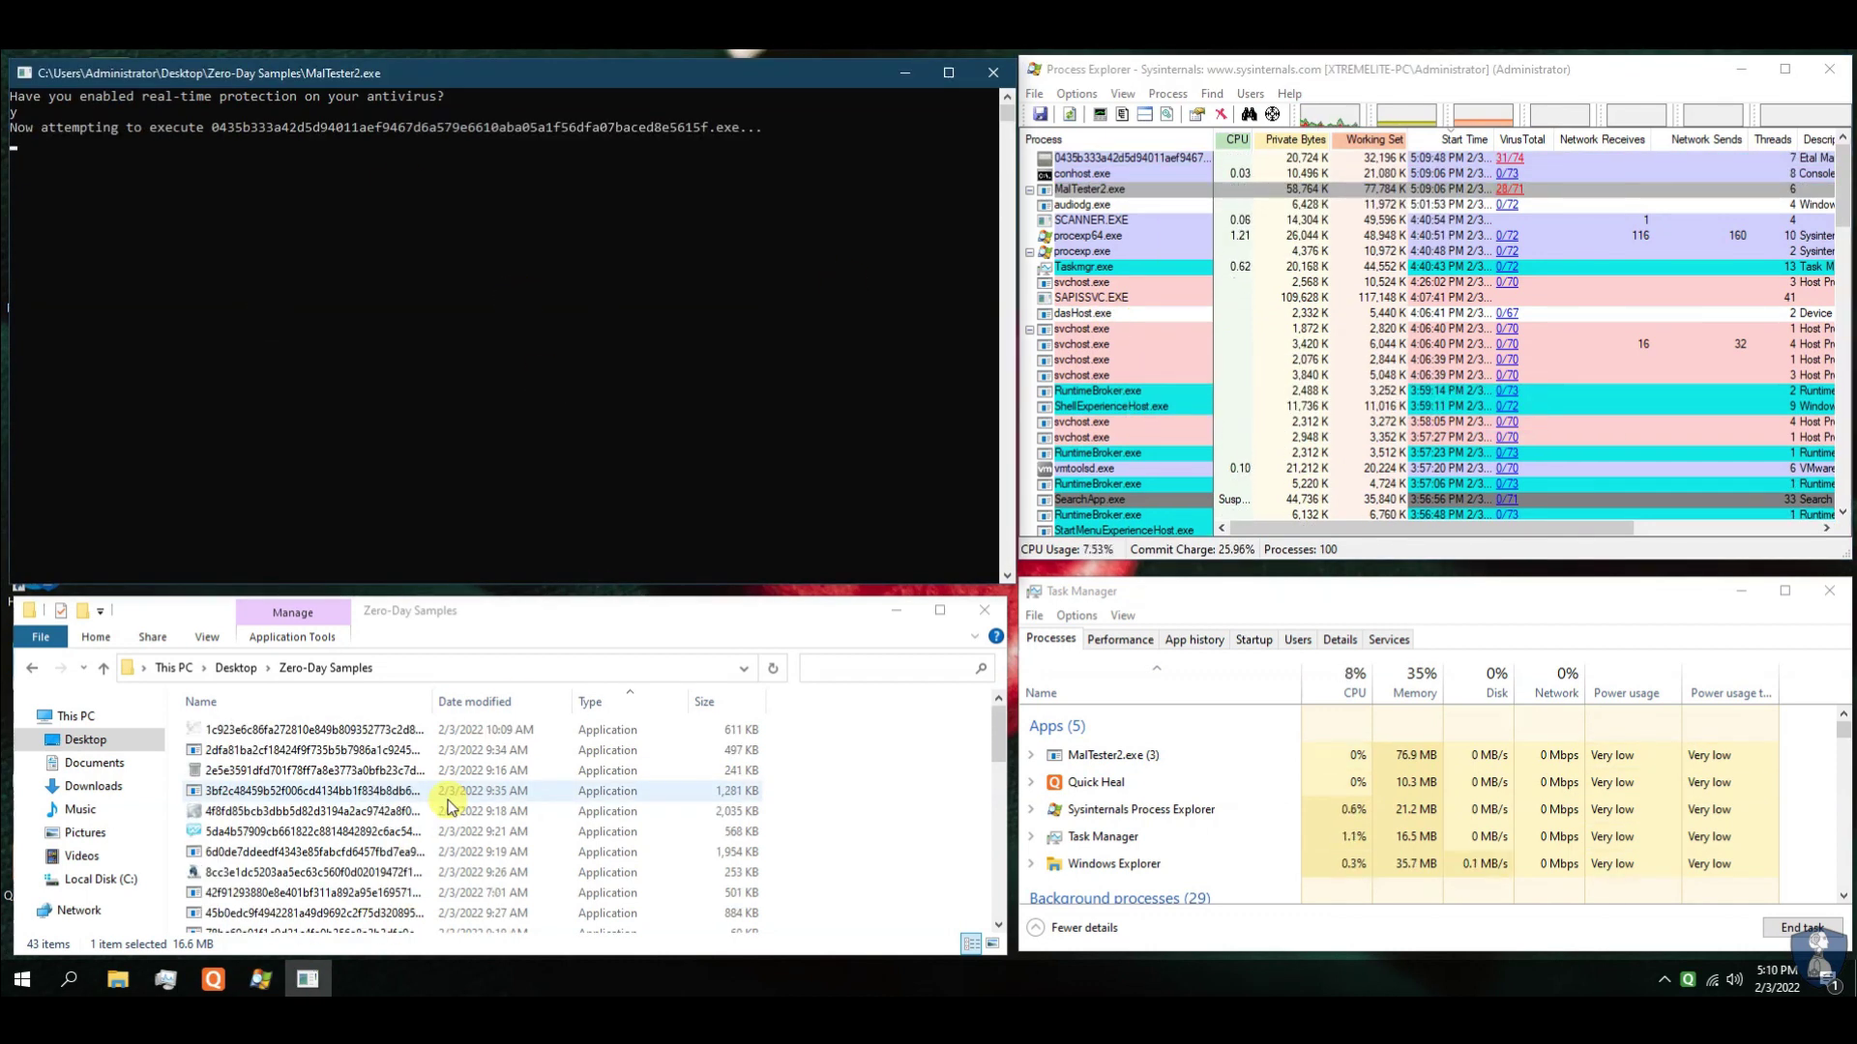
# Check the MalTester2.exe entry in Task Manager and sort the processes by memory usage
pyautogui.click(1093, 158)
pyautogui.doubleClick(1090, 755)
pyautogui.doubleClick(1122, 755)
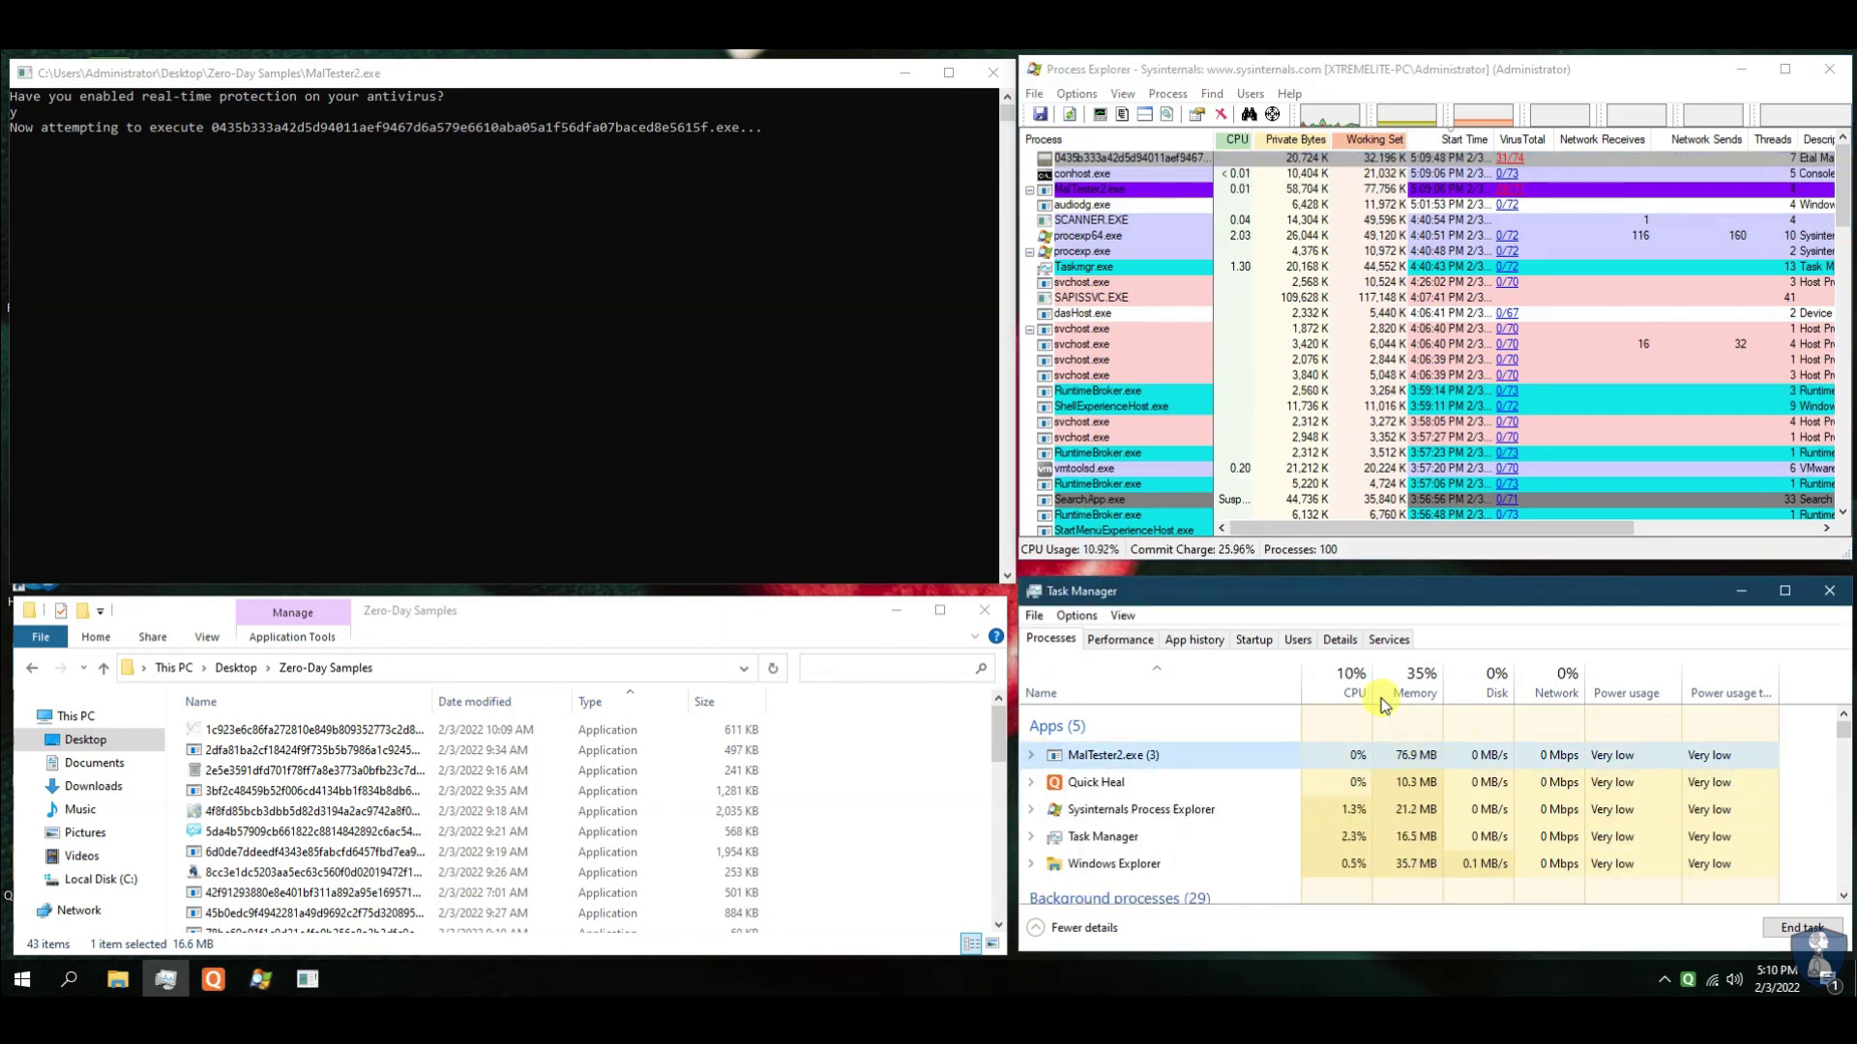
pyautogui.click(1382, 698)
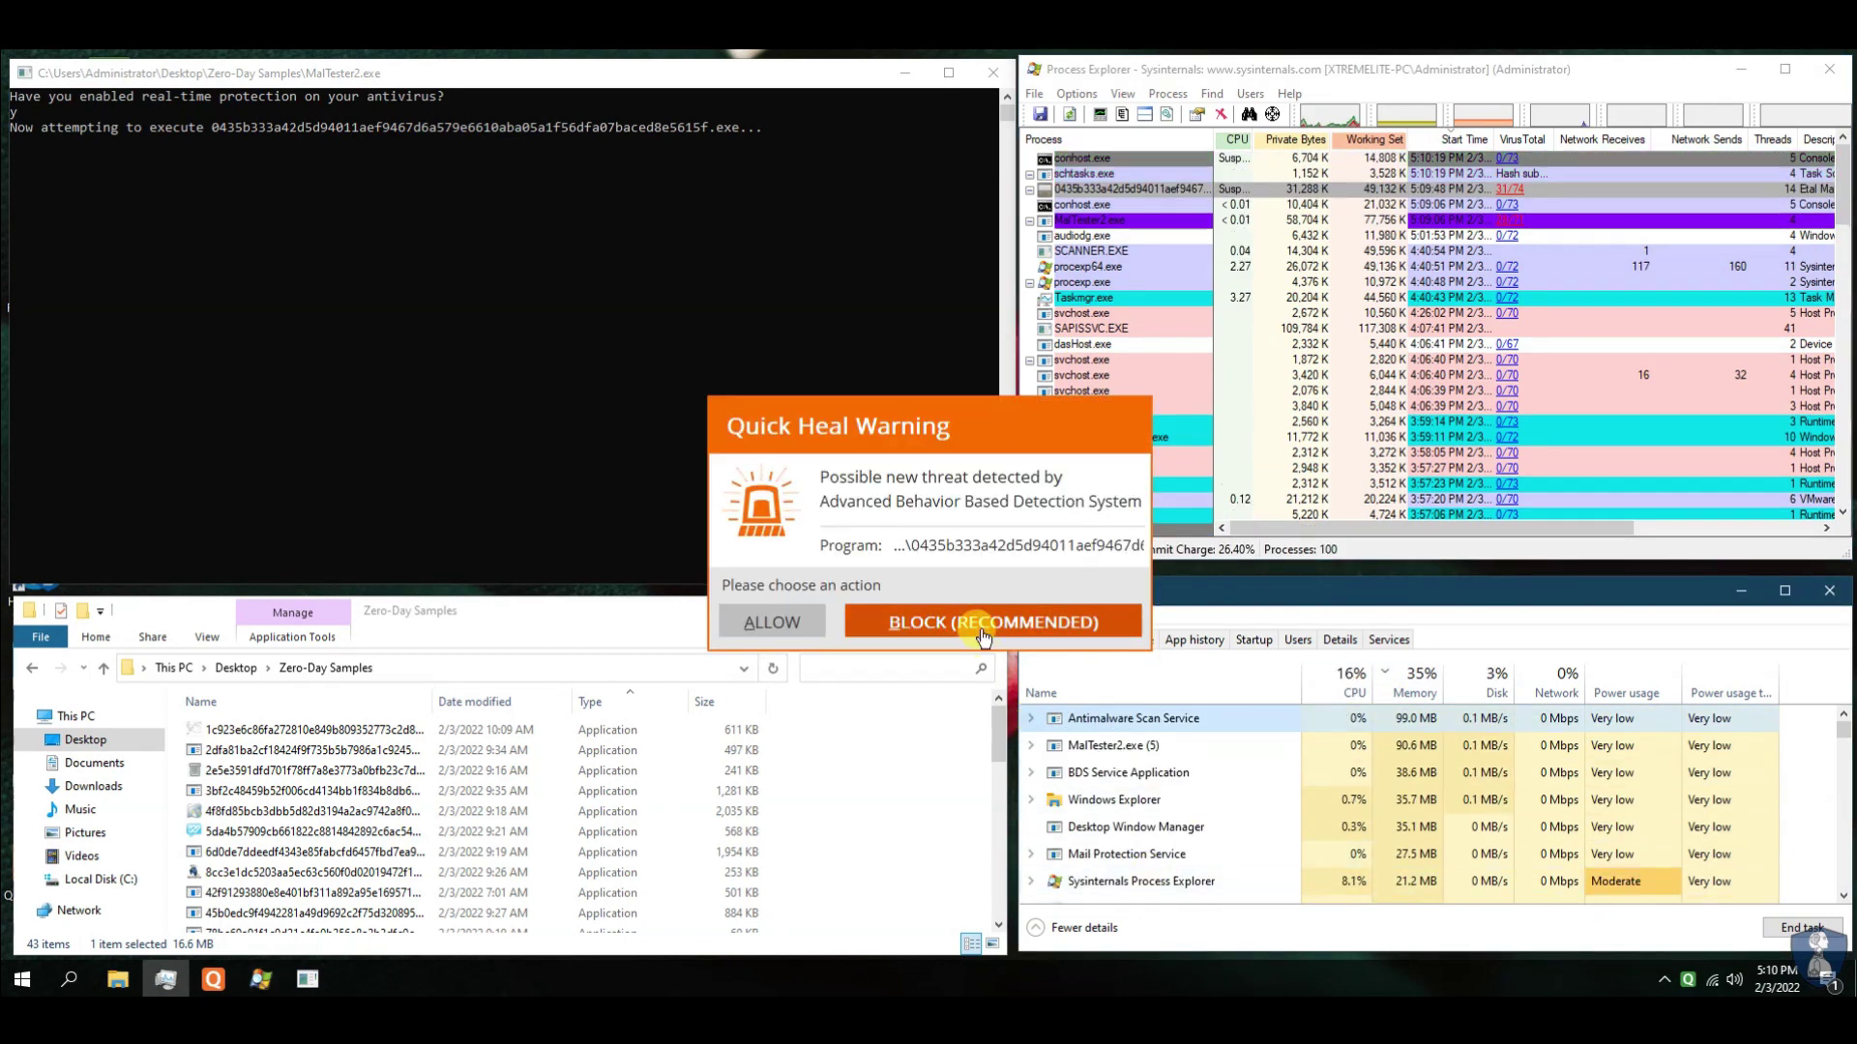
# Block the flagged 0435b333 and 1c923e6c samples in the Quick Heal warnings, checking the sample process in Process Explorer
pyautogui.click(984, 624)
pyautogui.click(1083, 165)
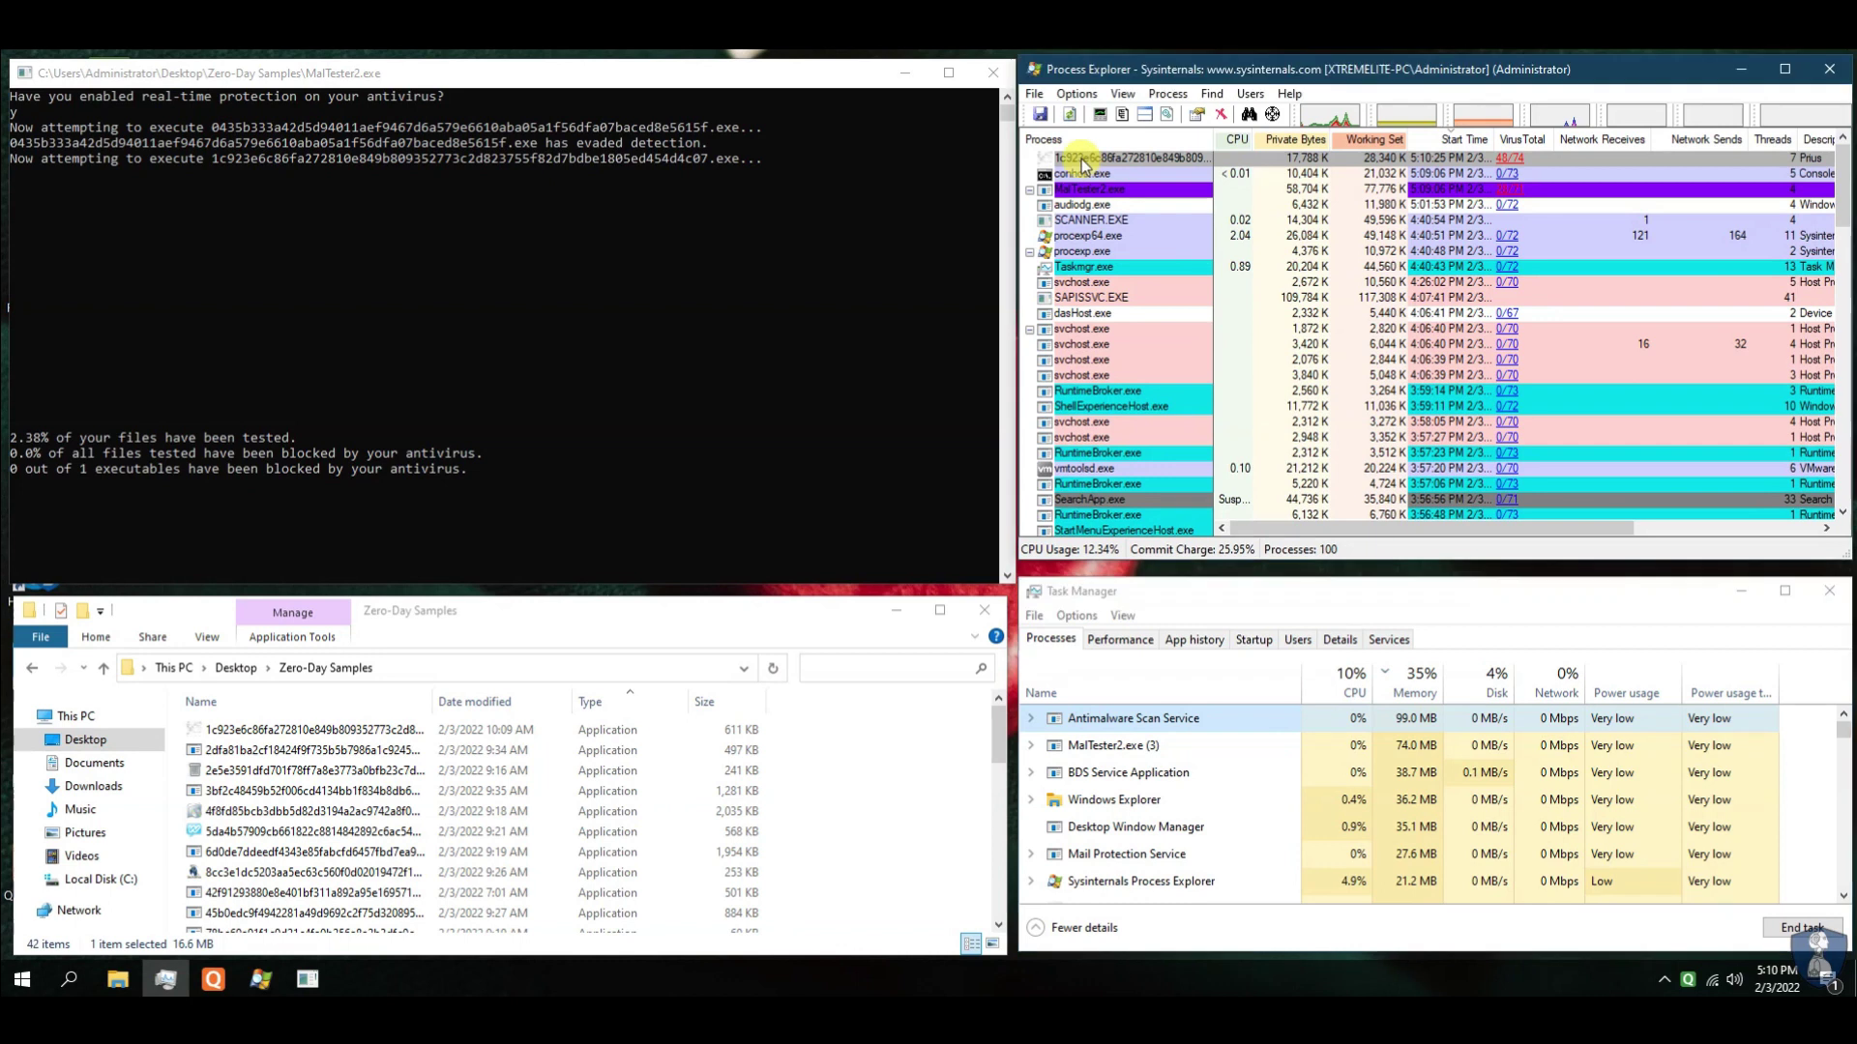
pyautogui.click(1083, 162)
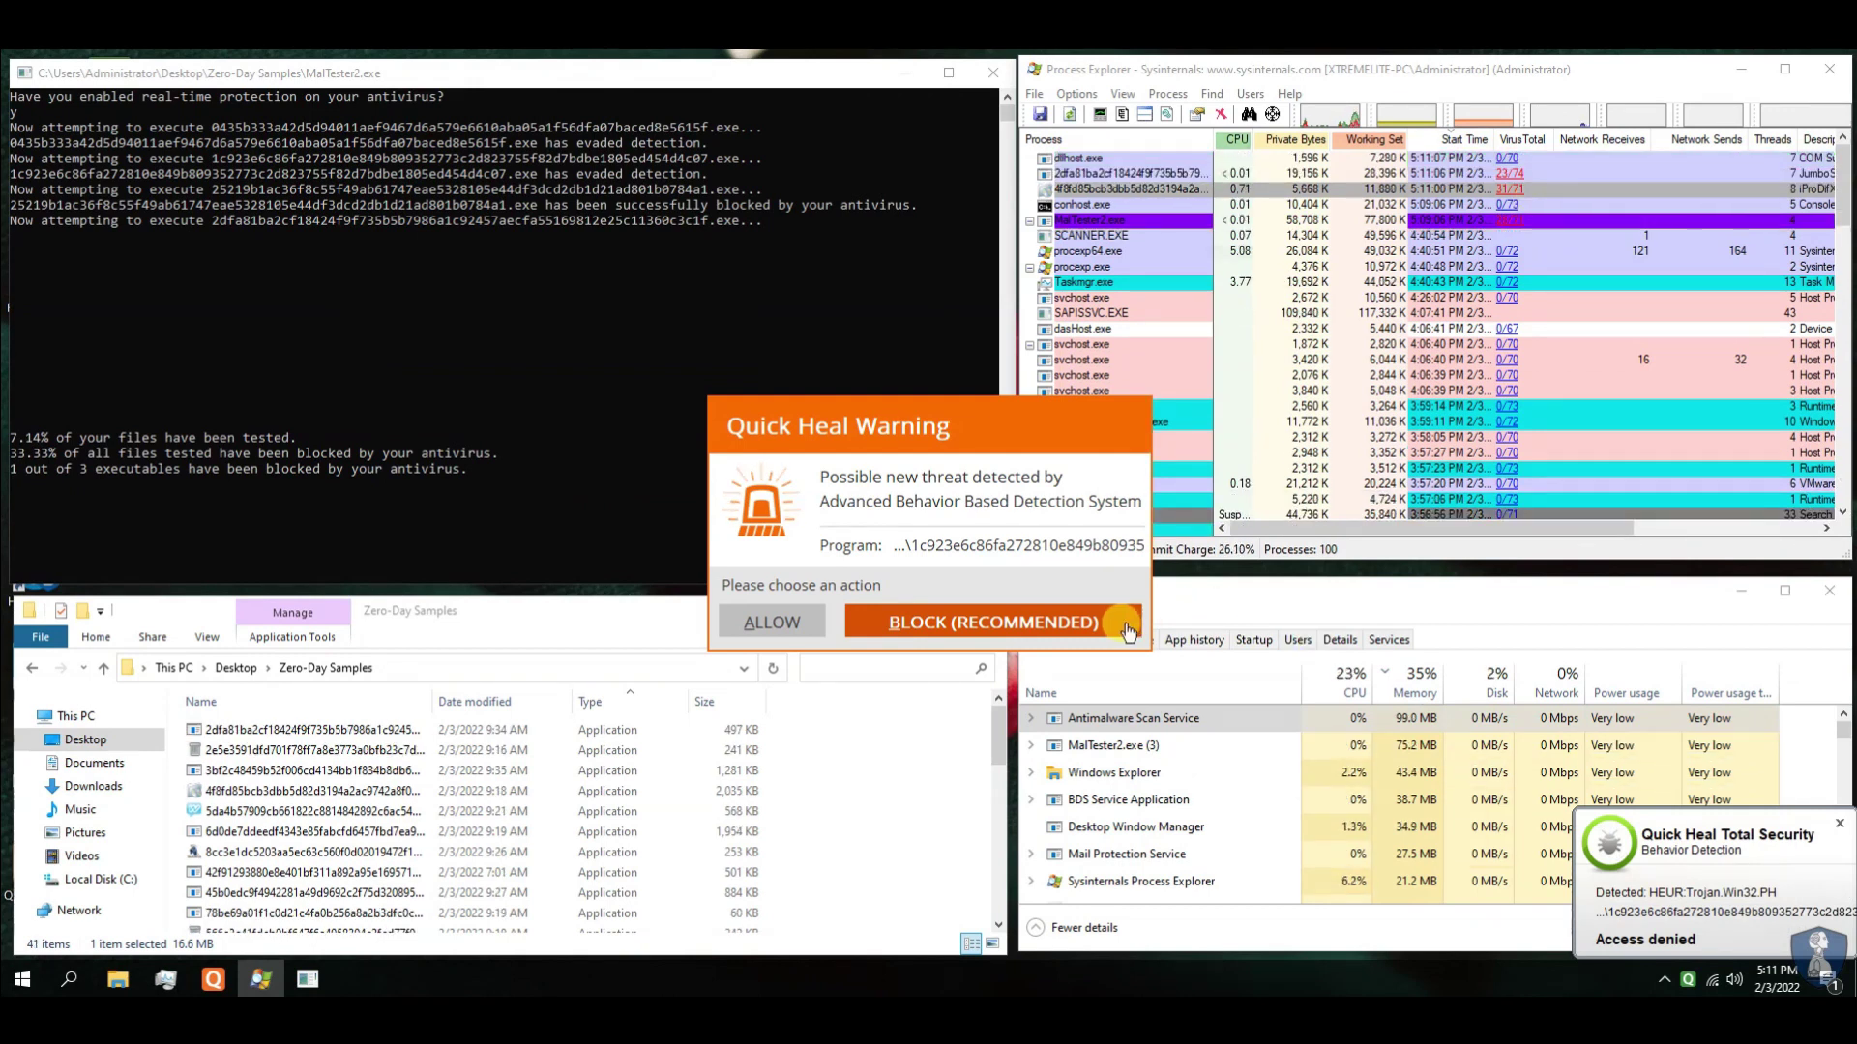
pyautogui.click(1128, 623)
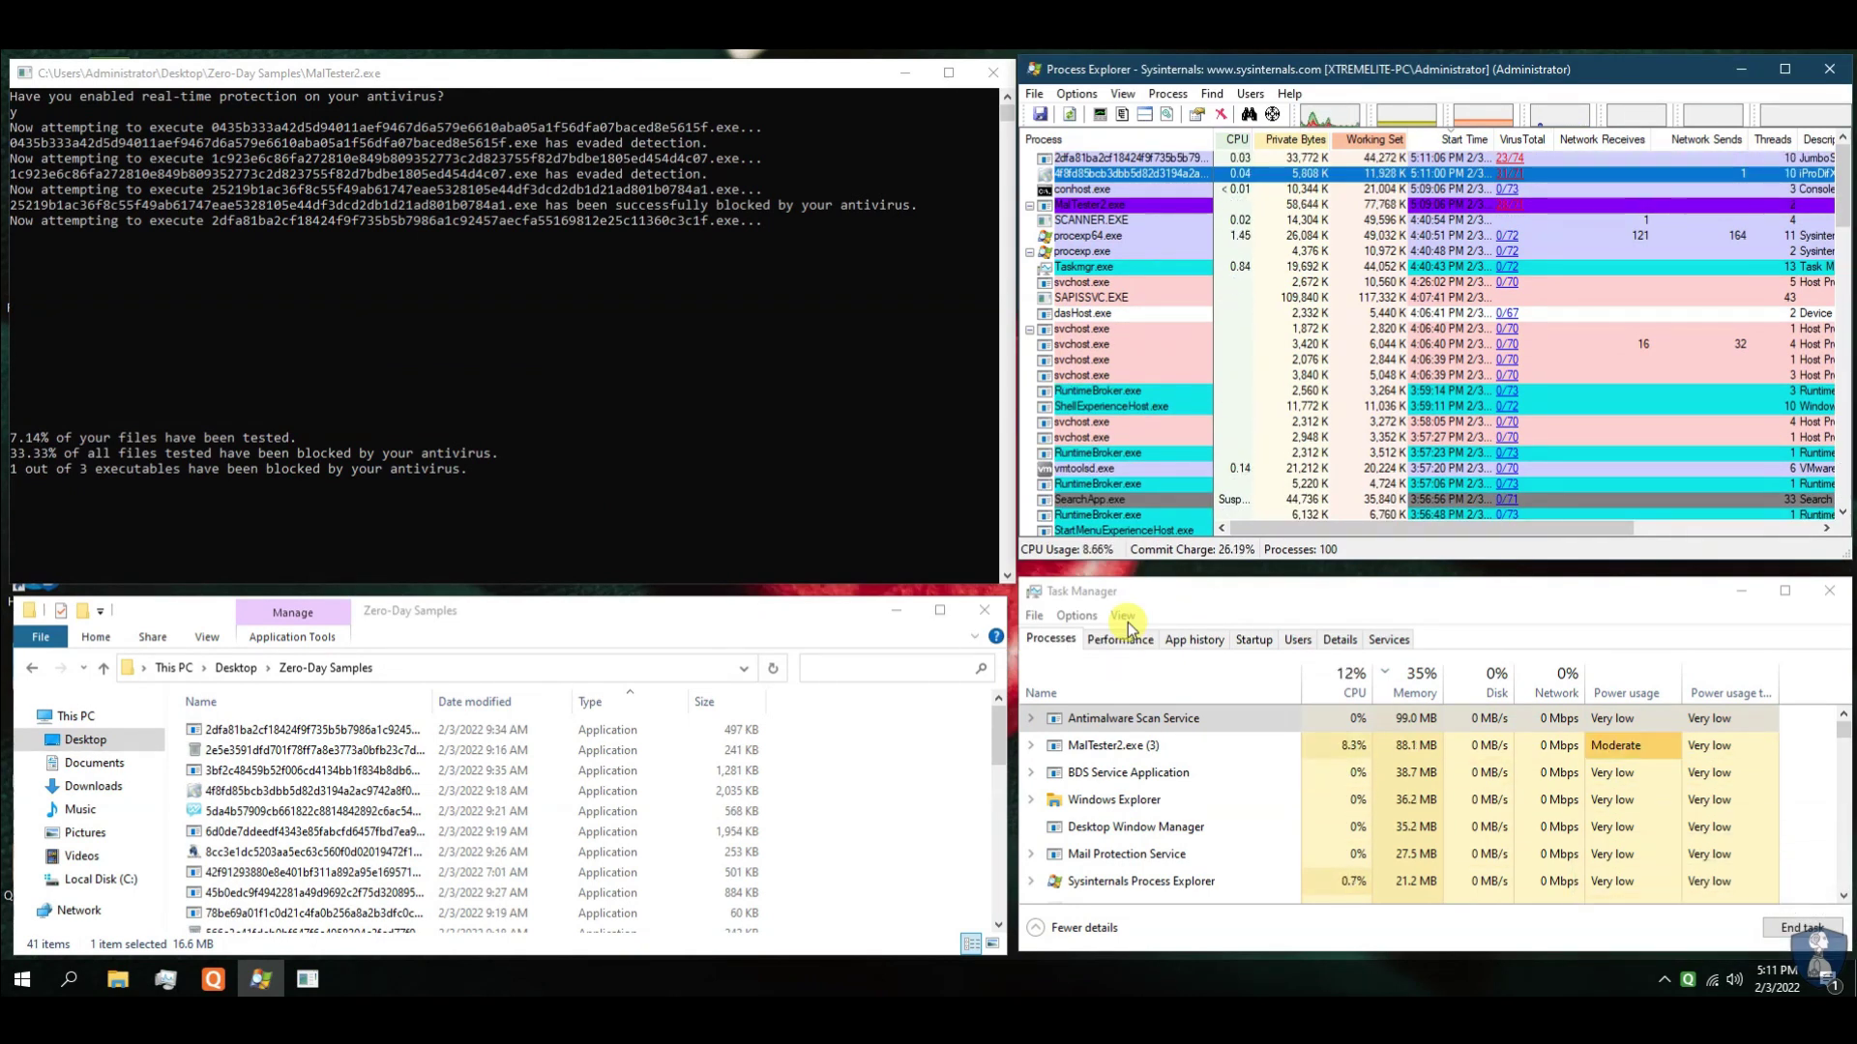
# Keep blocking the flagged samples, including 3bf2c484, and dismiss the Browsing Protection notification
pyautogui.click(951, 621)
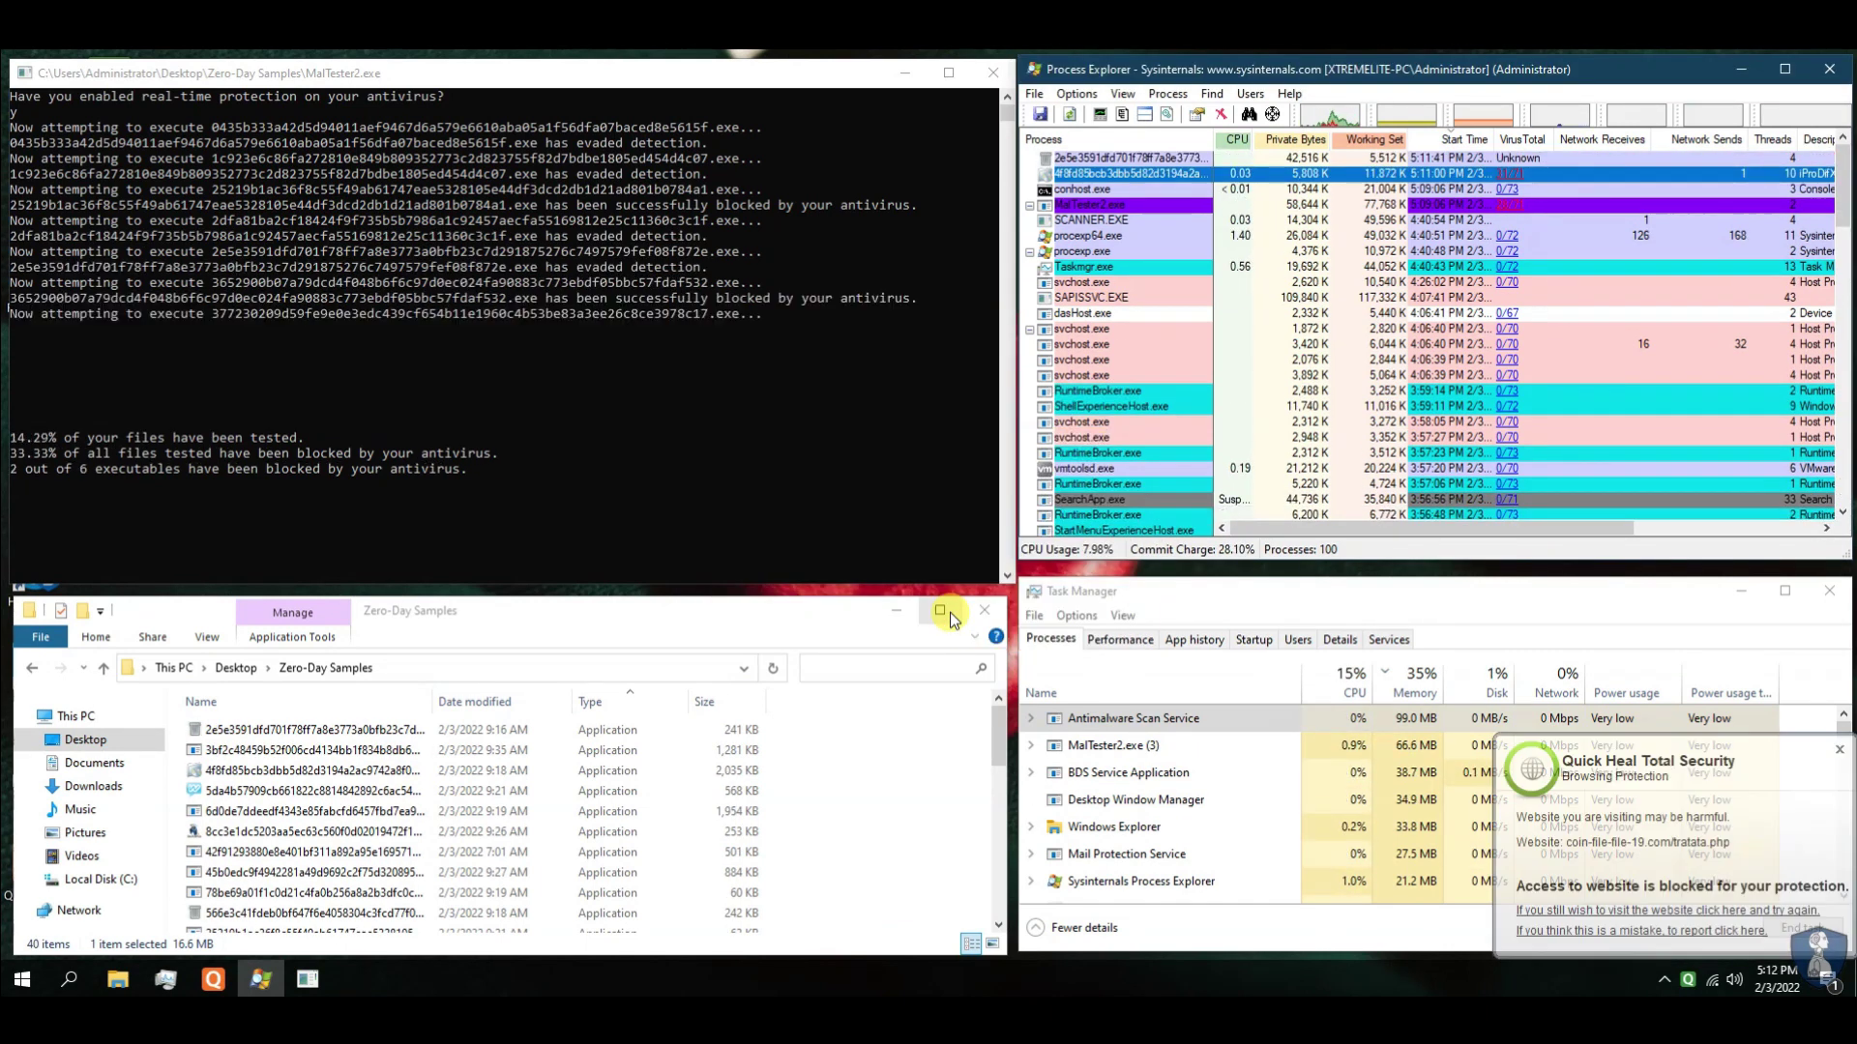
pyautogui.click(1816, 747)
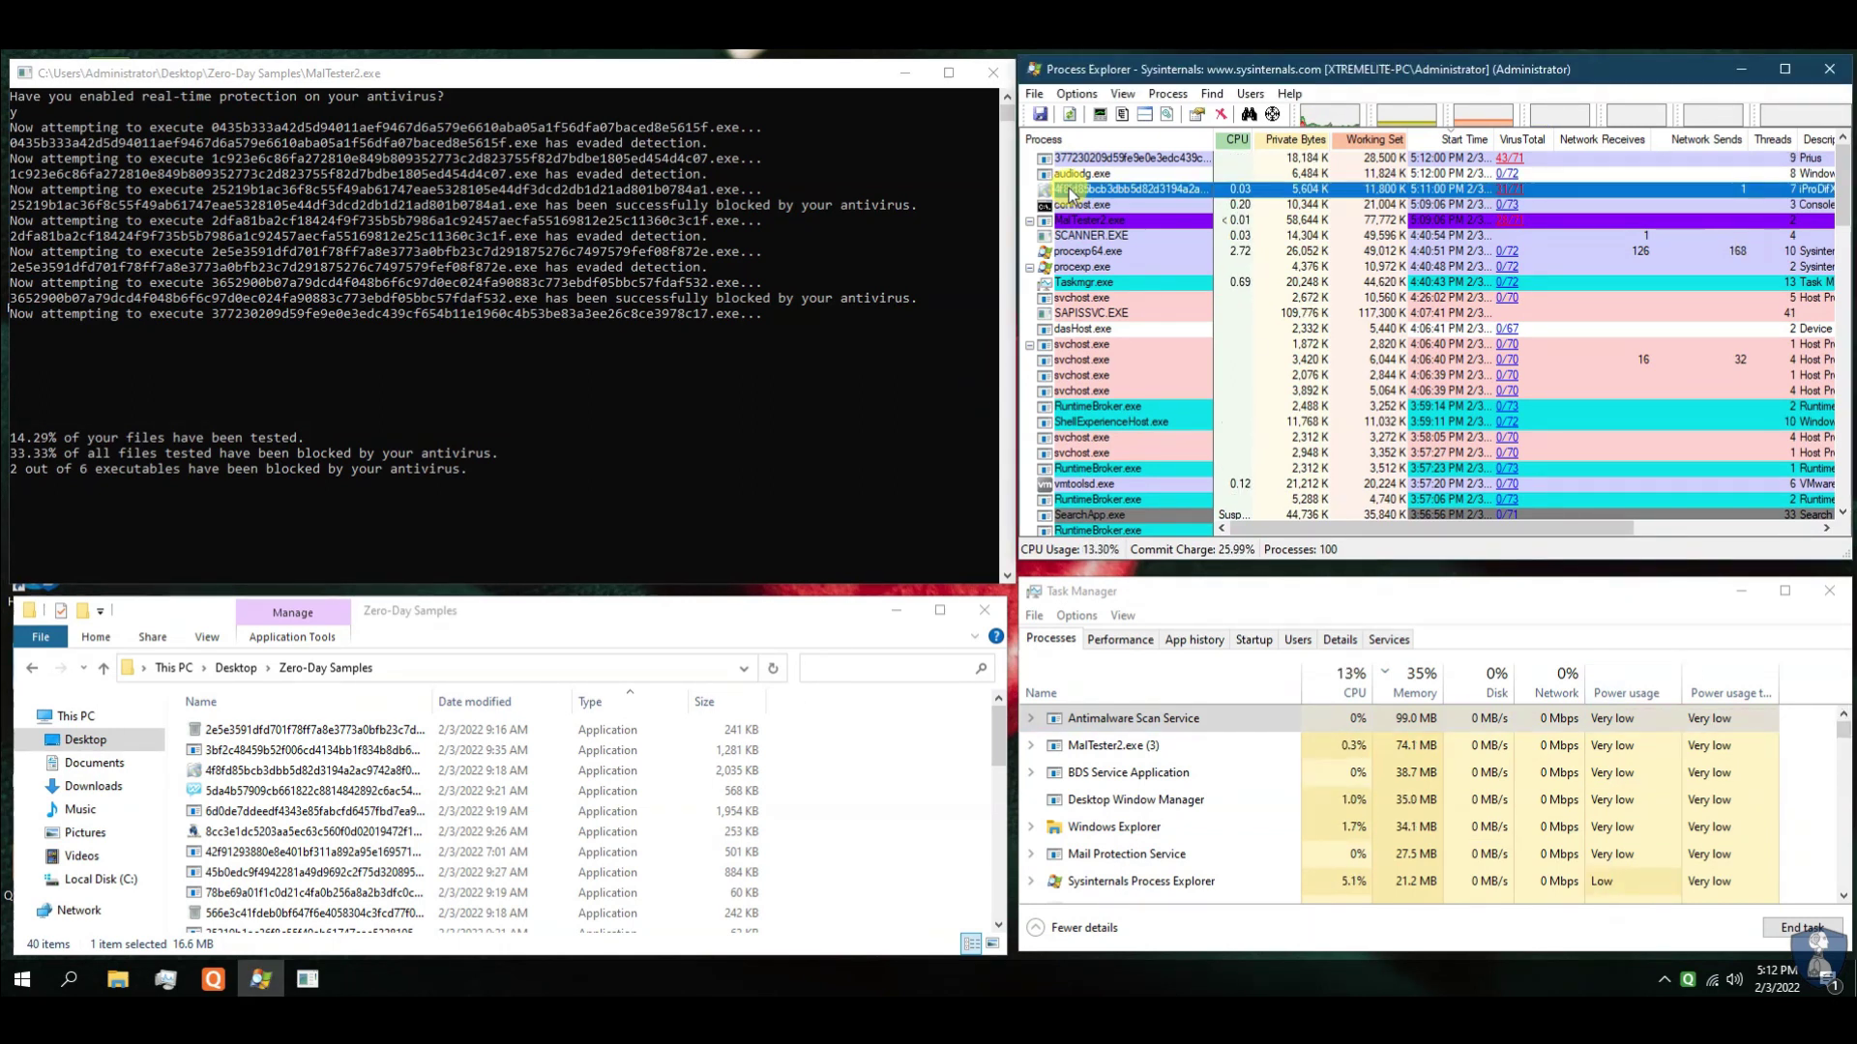
pyautogui.click(1013, 626)
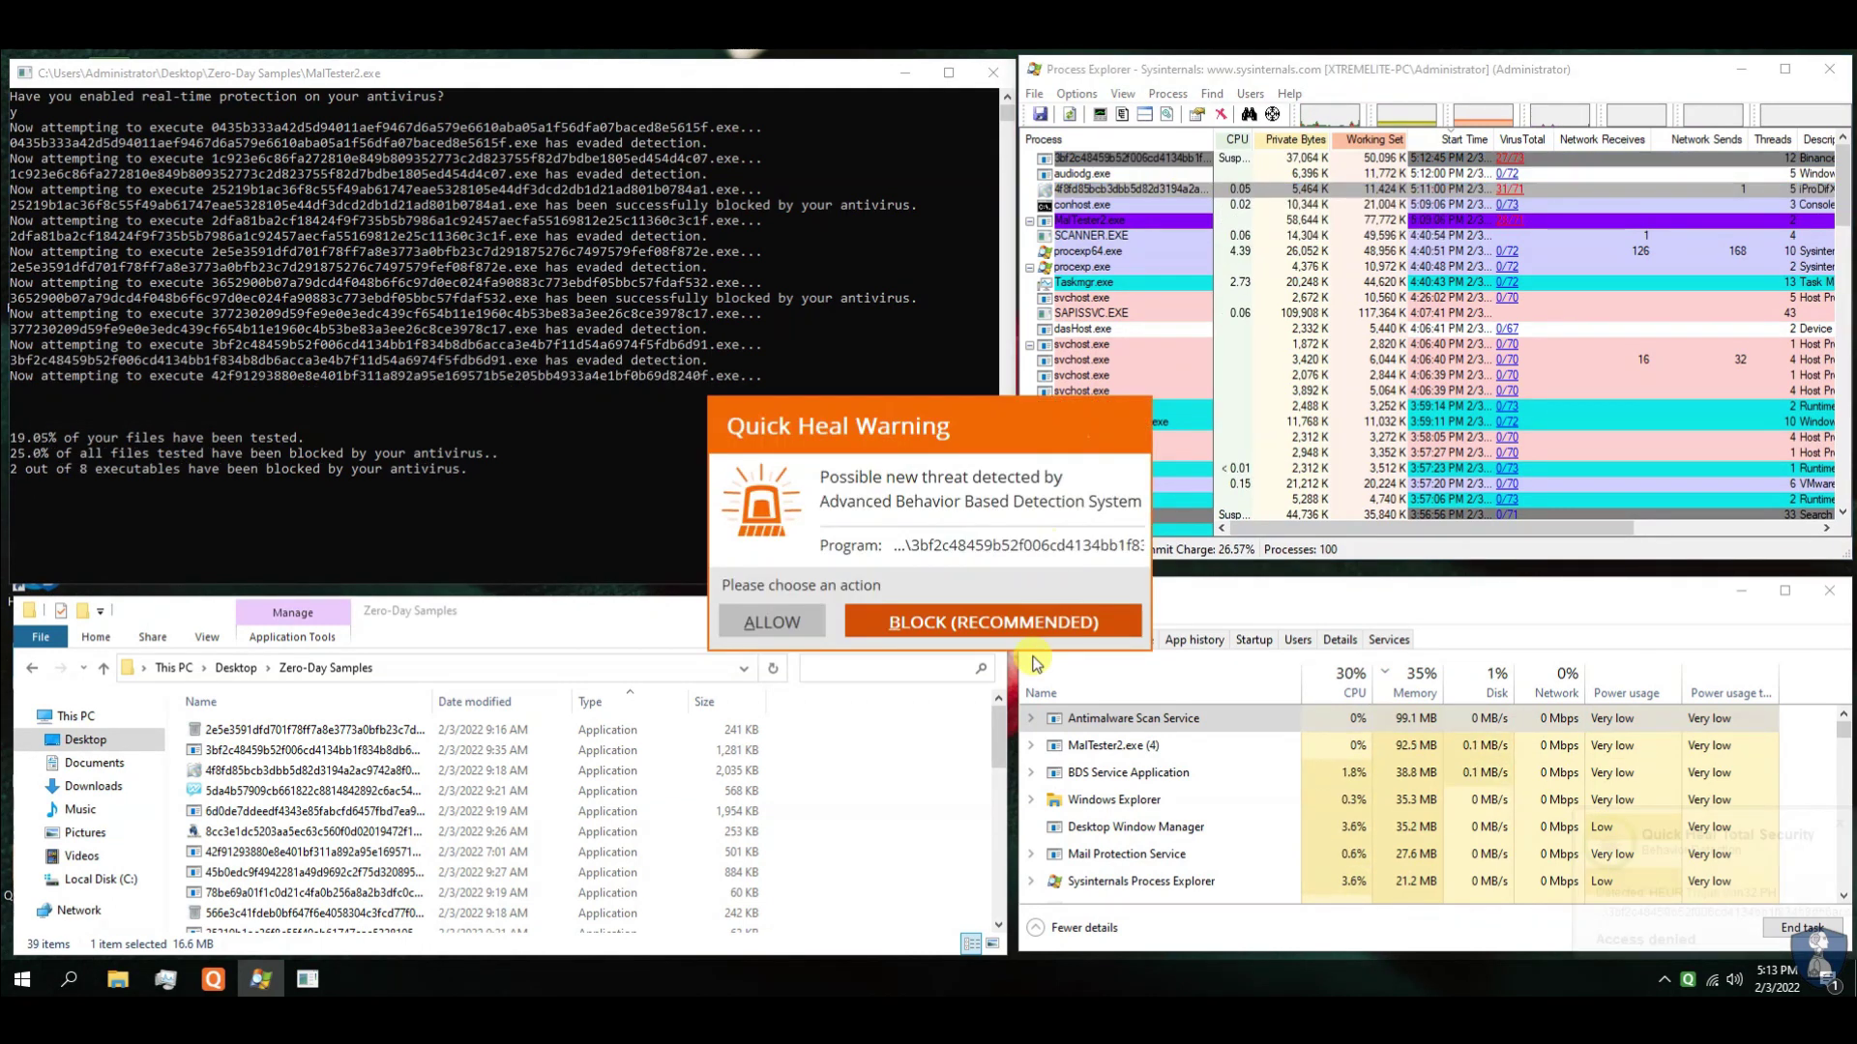
pyautogui.click(1041, 622)
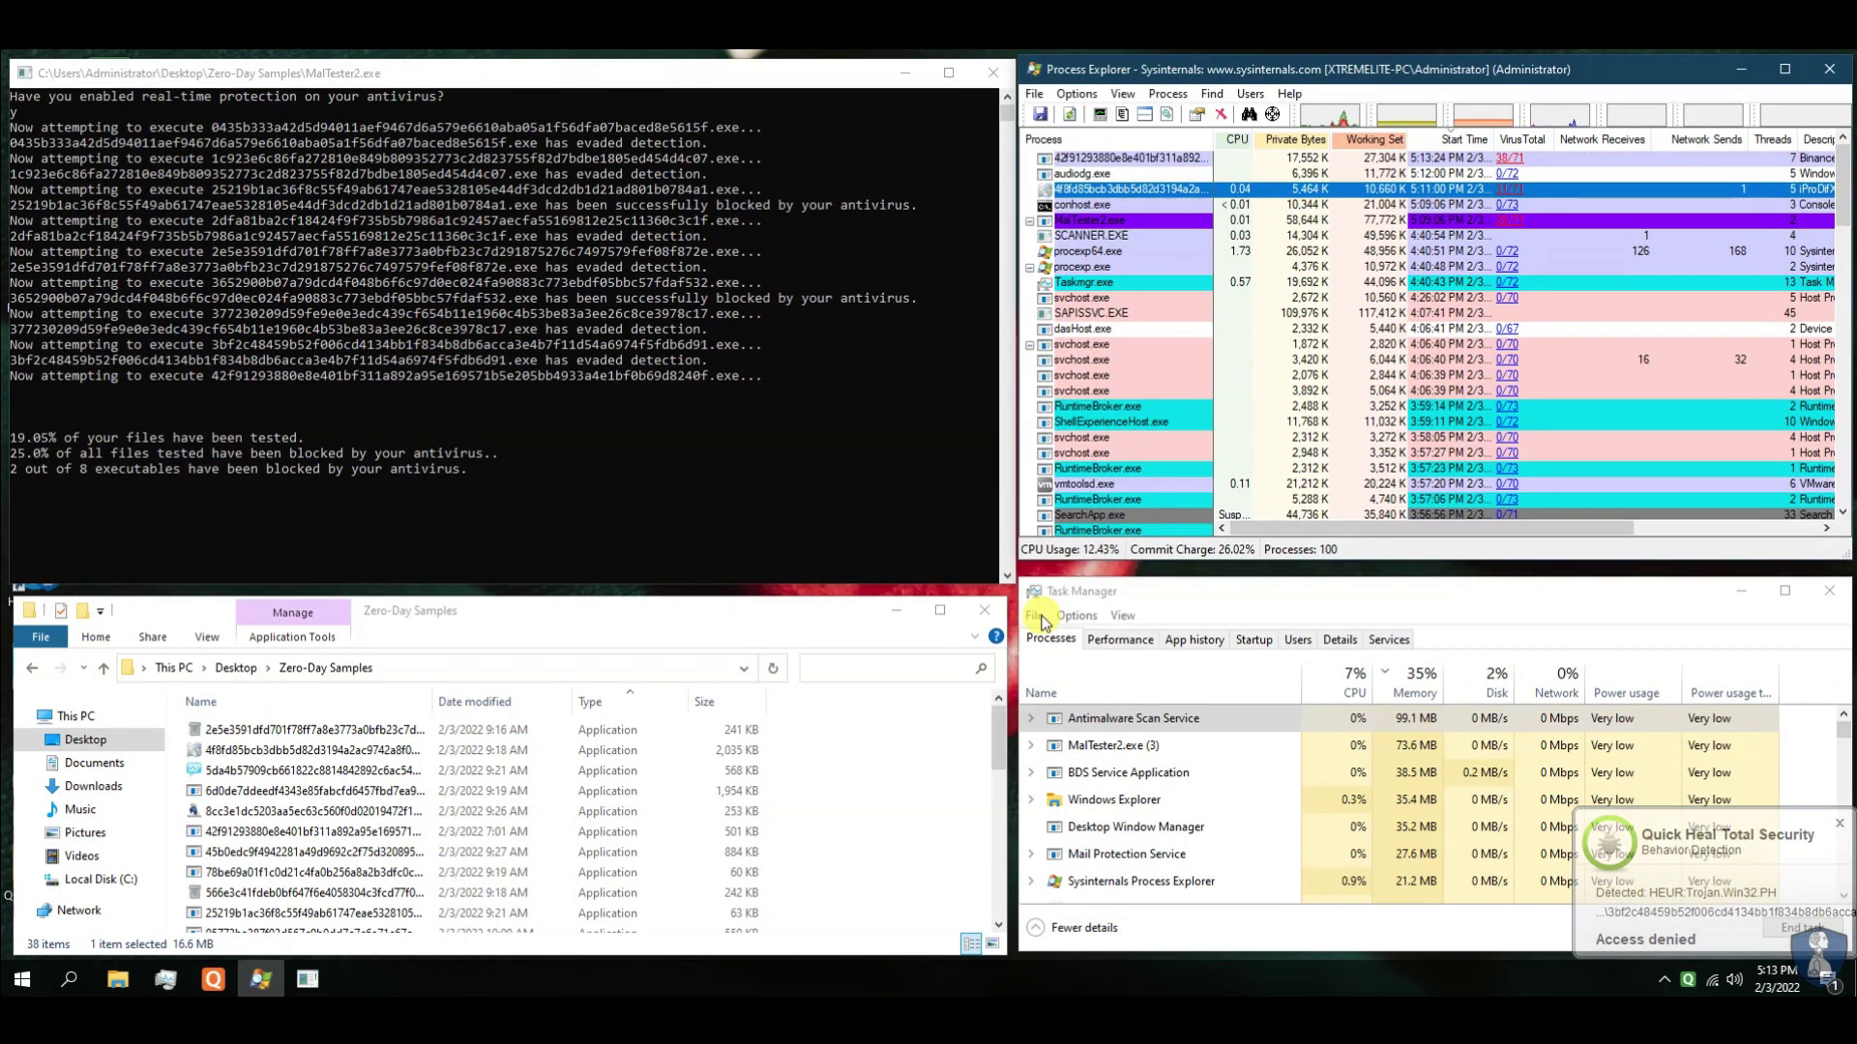
# Inspect the newest sample processes in Process Explorer and quit the application with the Microsoft .NET Framework error
pyautogui.click(1102, 159)
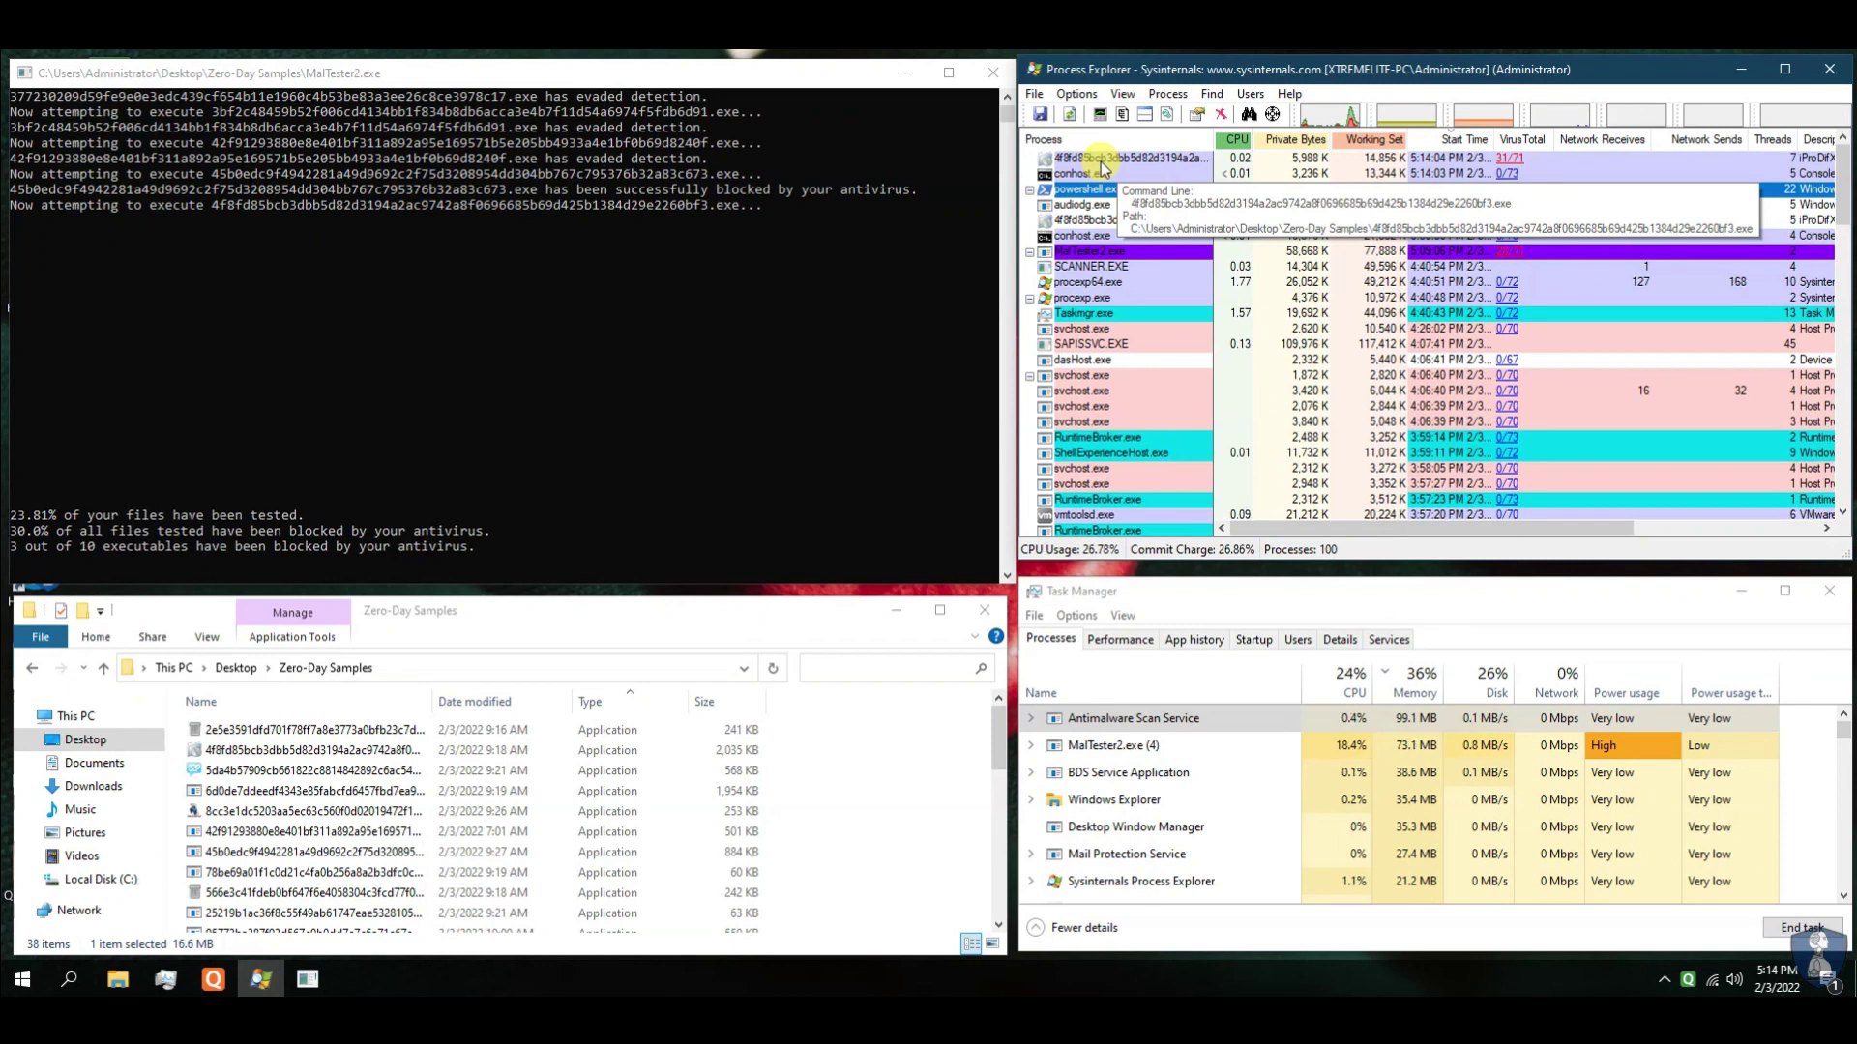
pyautogui.click(1100, 160)
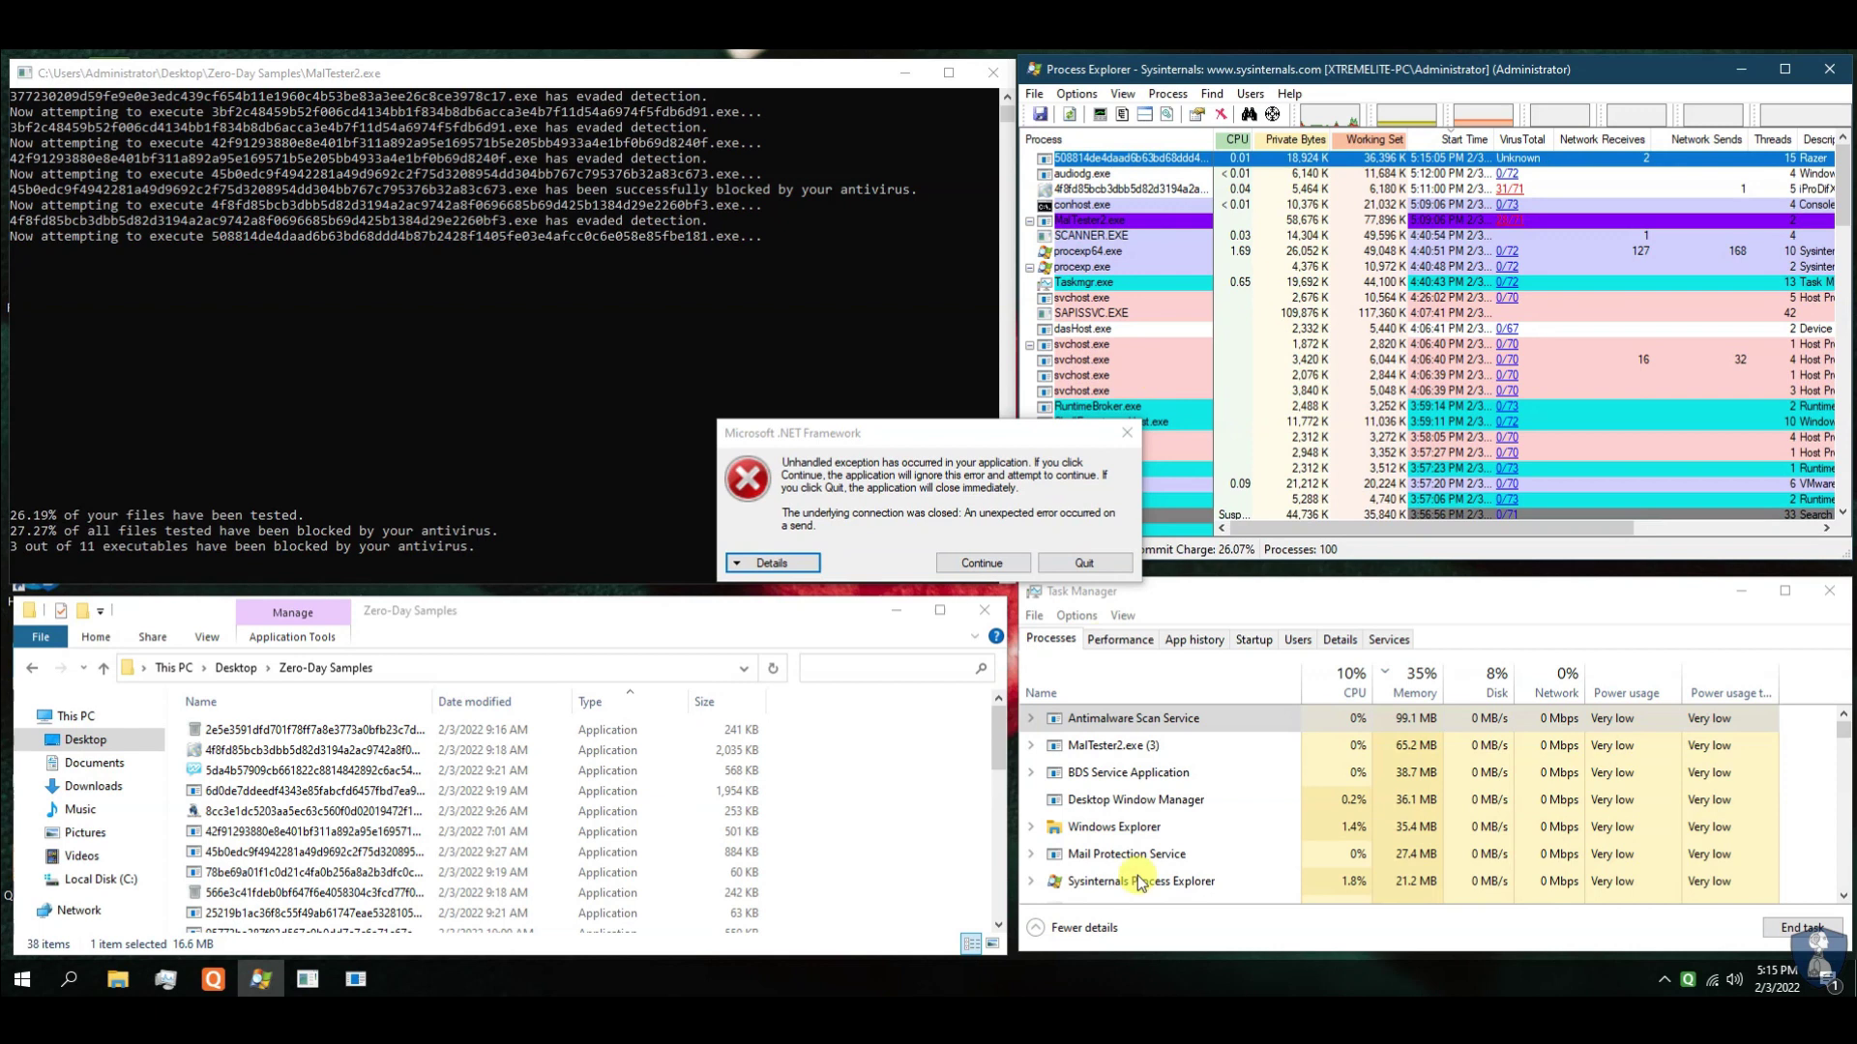
pyautogui.click(1084, 563)
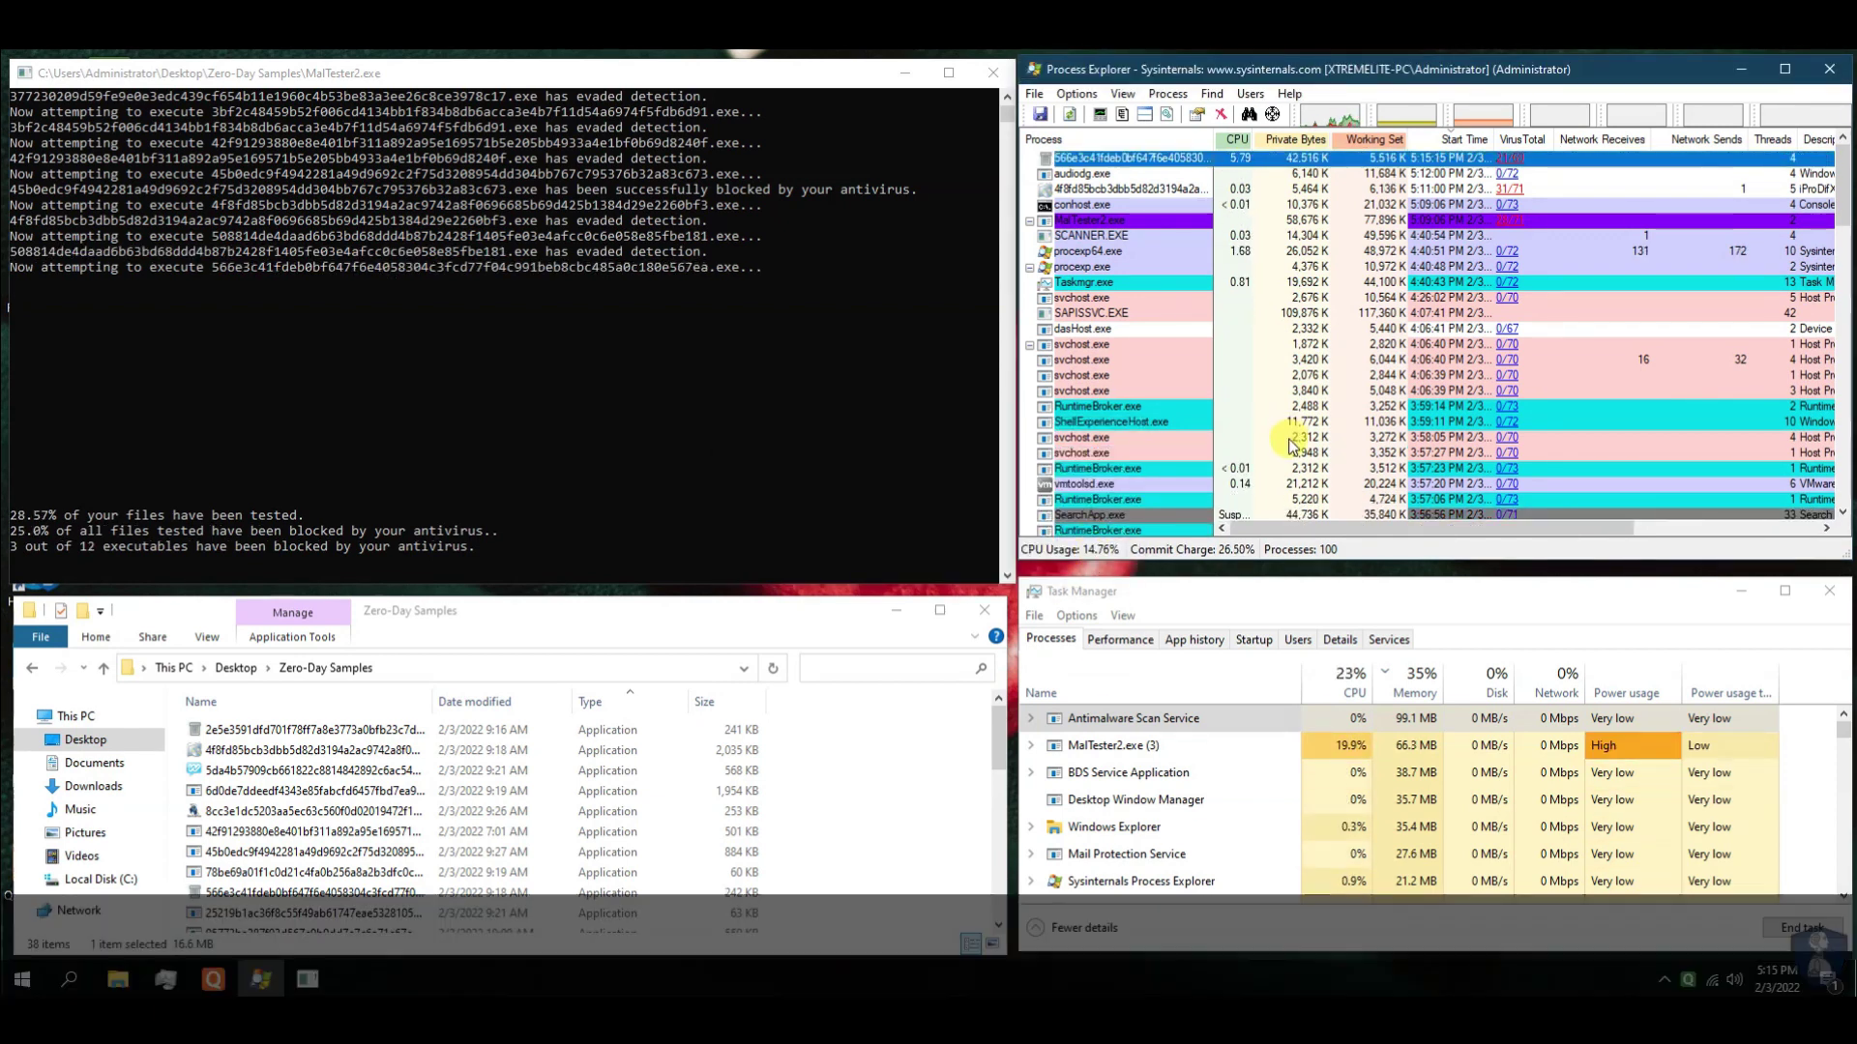
# Select the newest sample process in Process Explorer and block the flagged 5da4b579 sample in the Quick Heal warning
pyautogui.click(1611, 189)
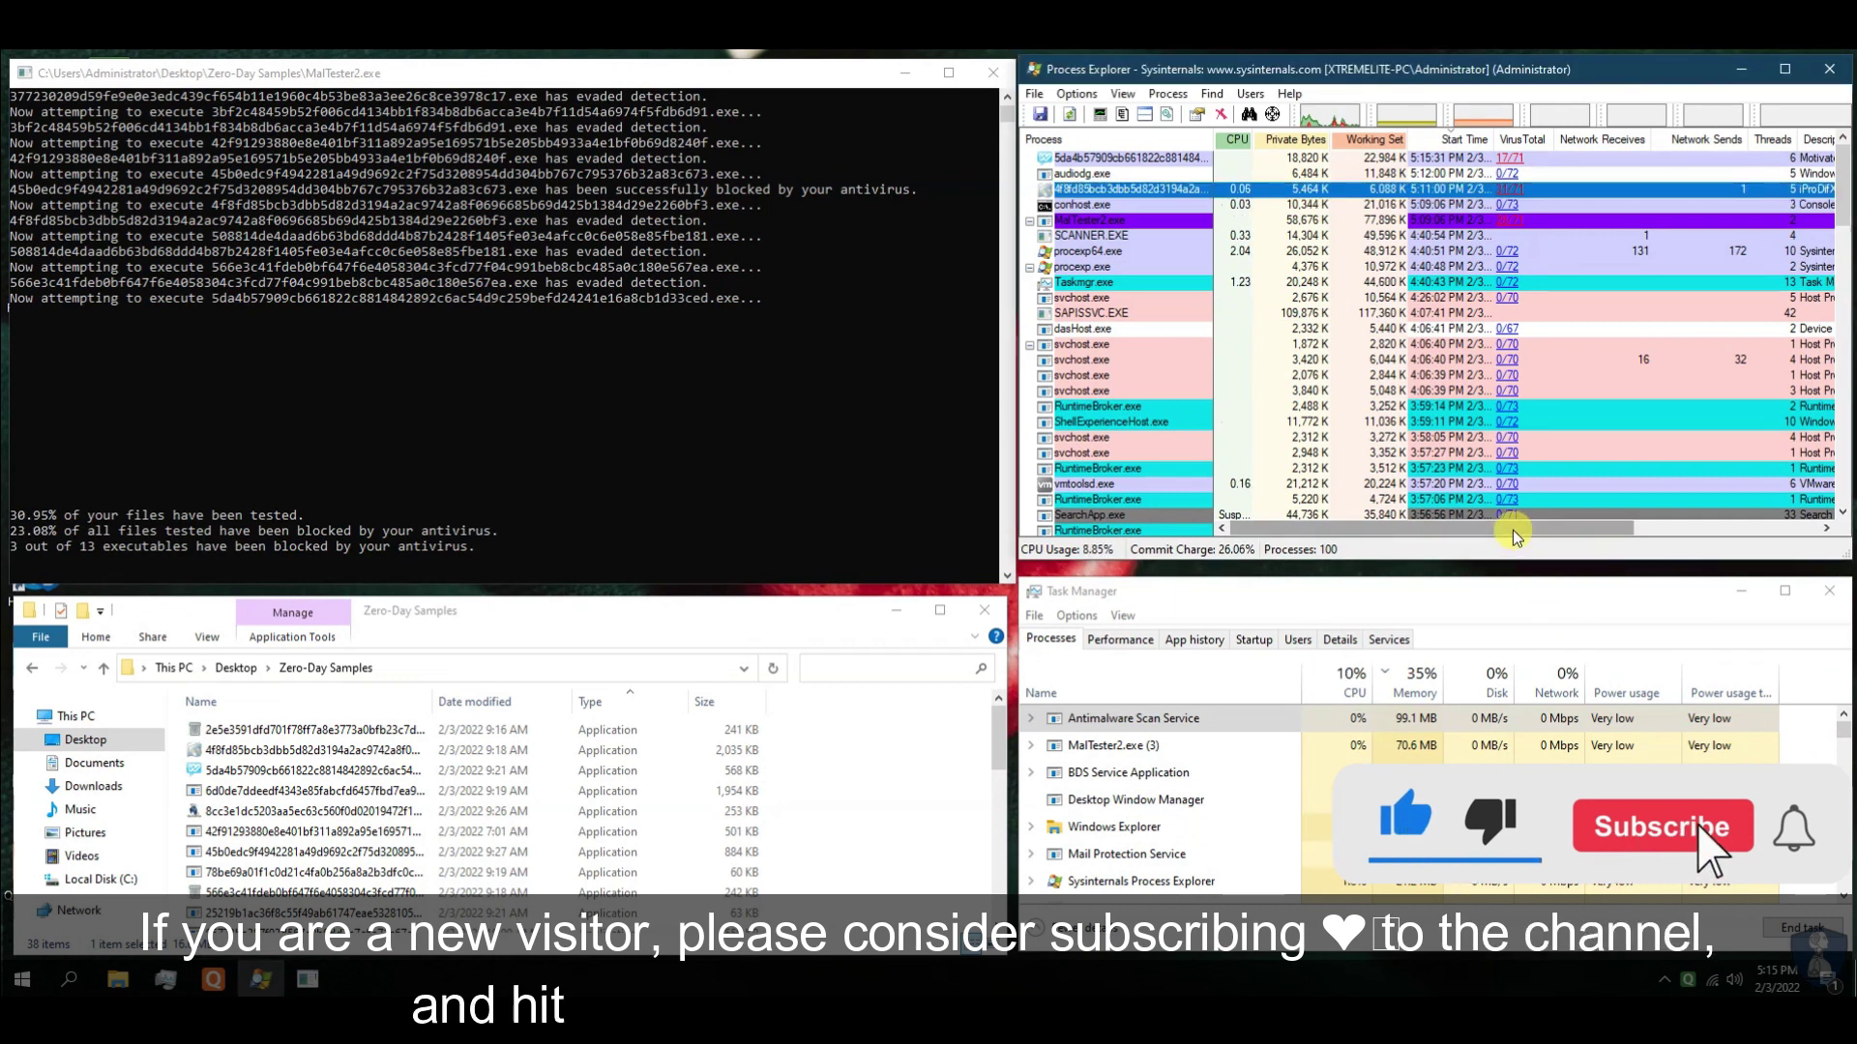
pyautogui.click(1137, 157)
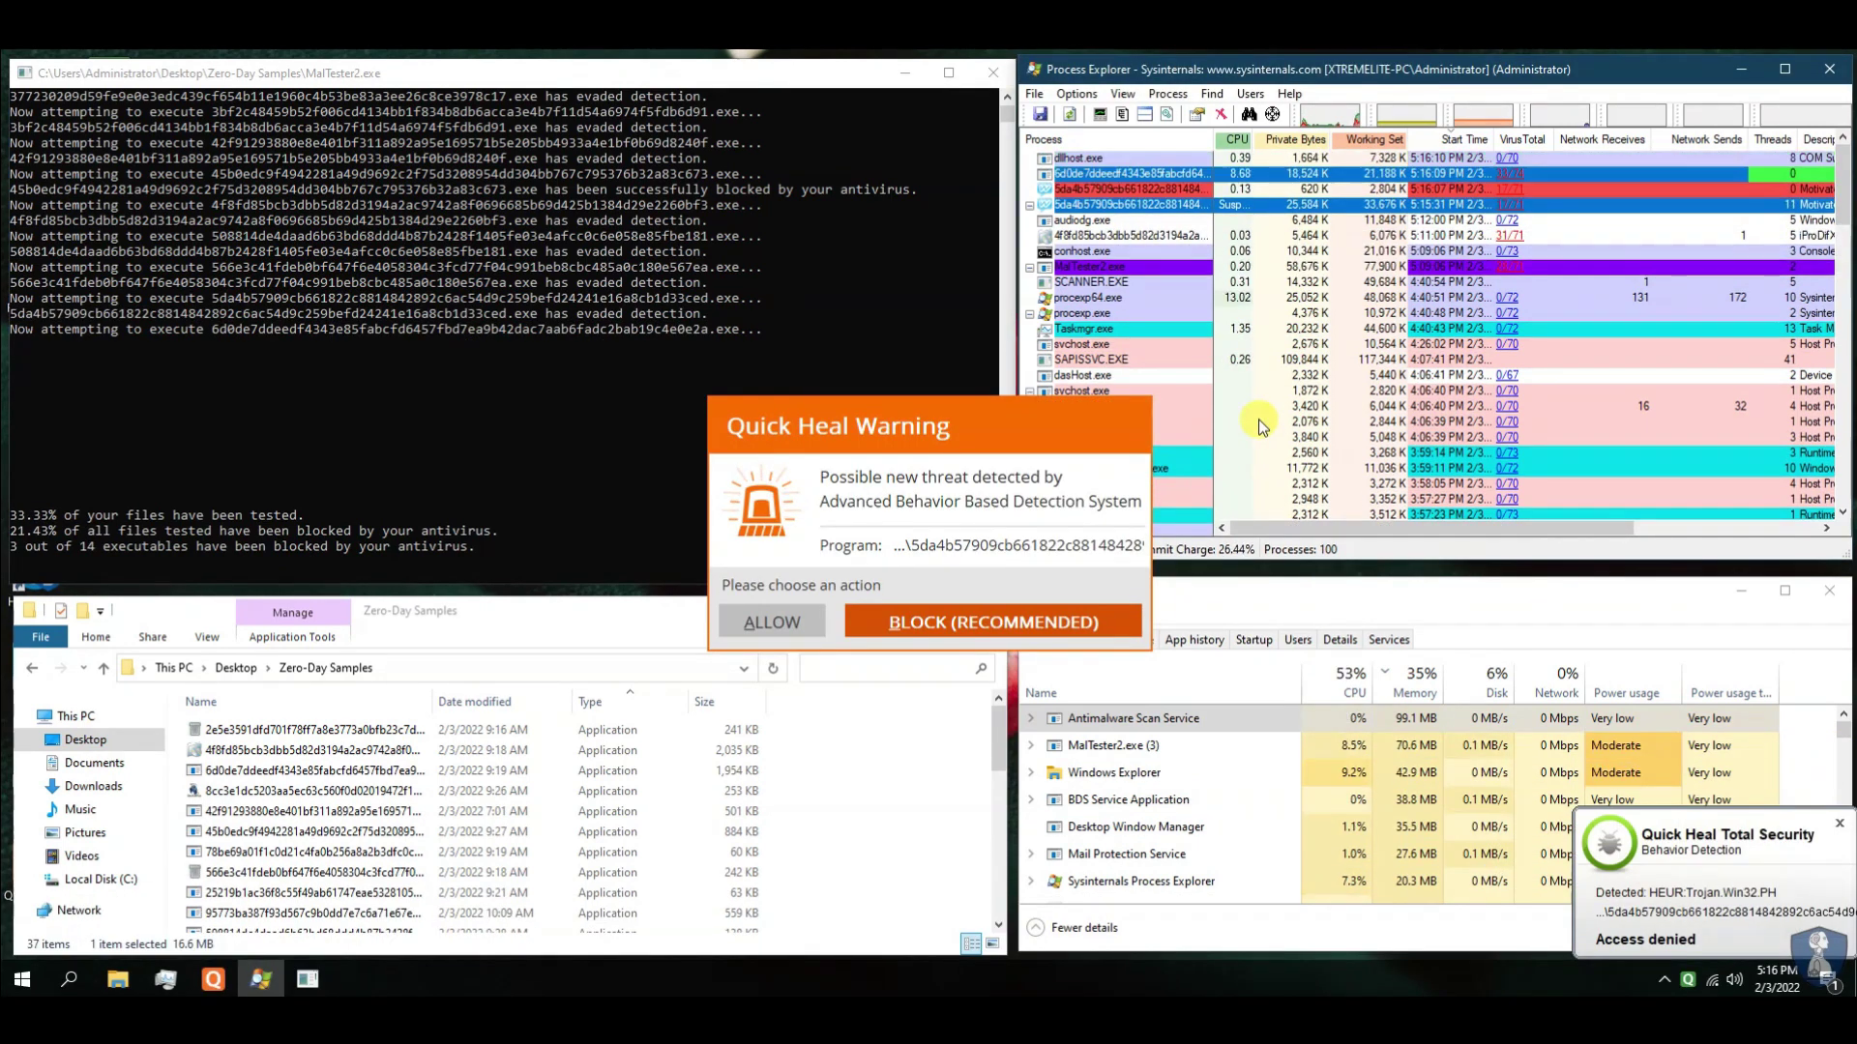
pyautogui.click(1105, 619)
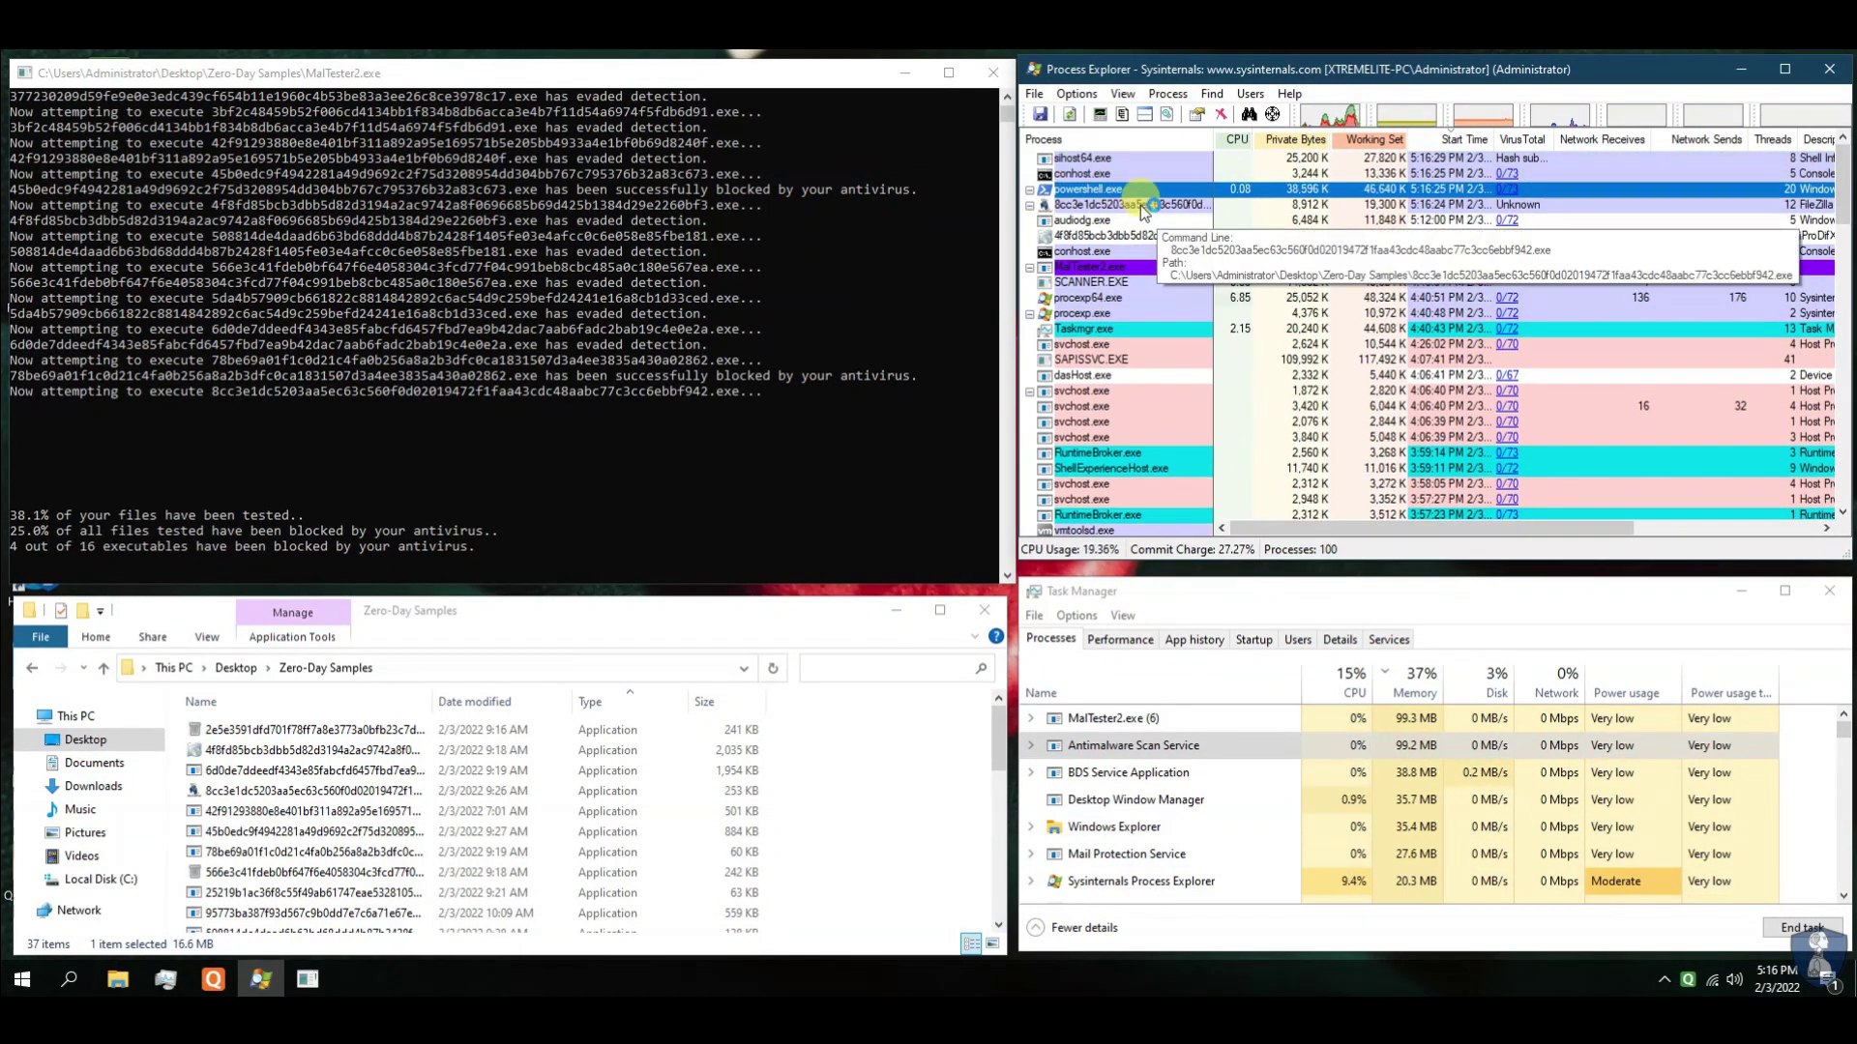
# Examine the running sample processes and their description and company columns in Process Explorer
pyautogui.click(1141, 205)
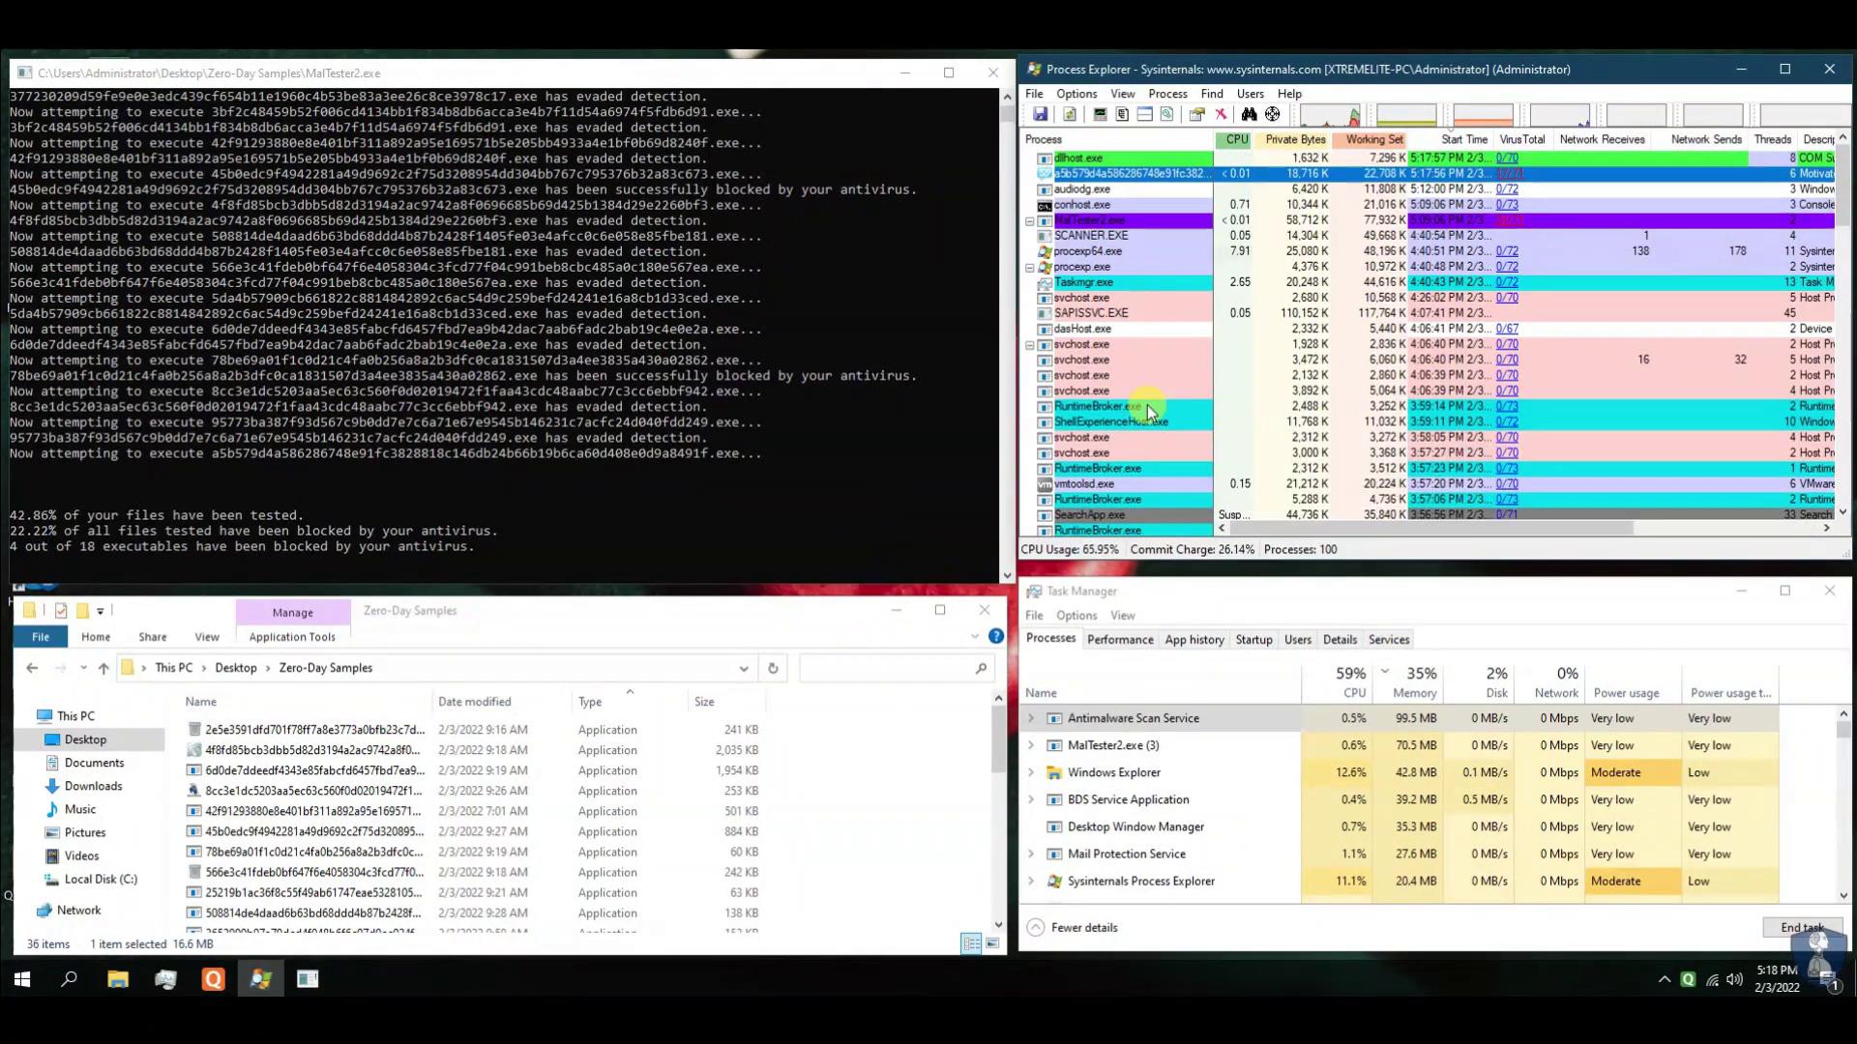
pyautogui.click(1704, 530)
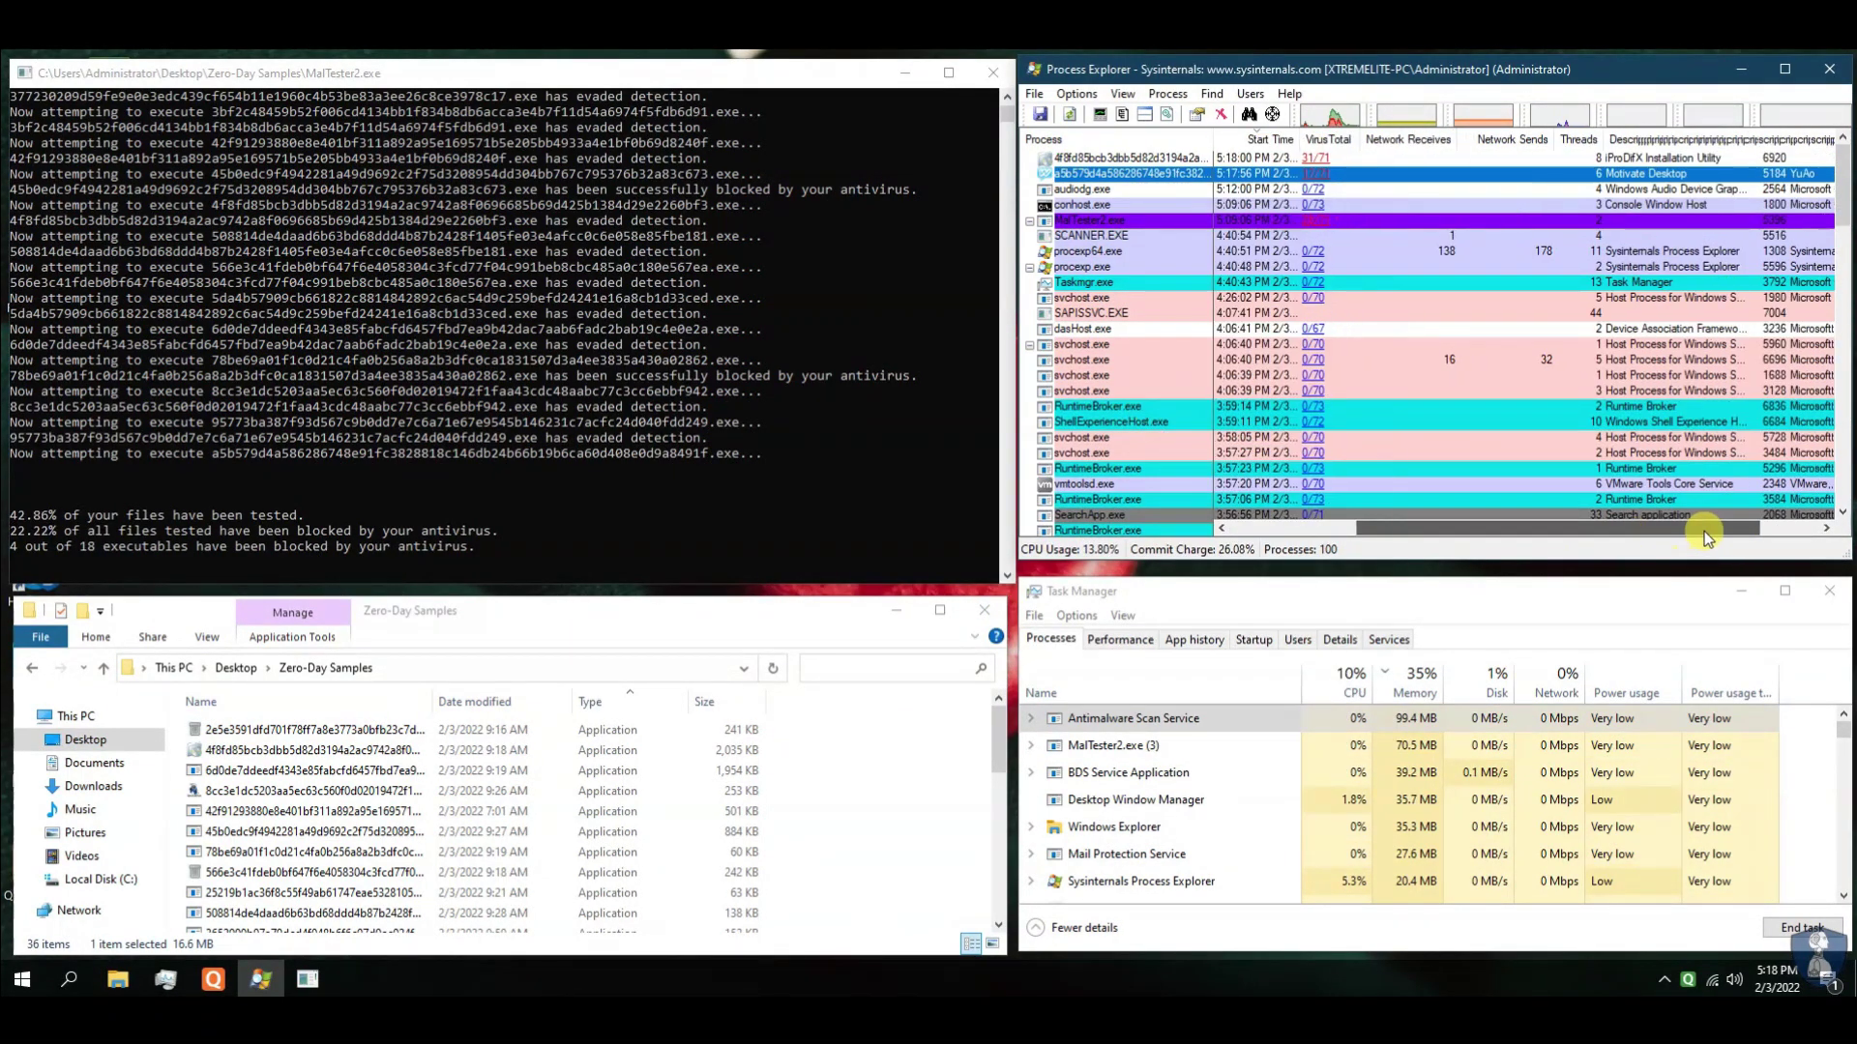
pyautogui.moveTo(1704, 531); pyautogui.dragTo(1257, 522)
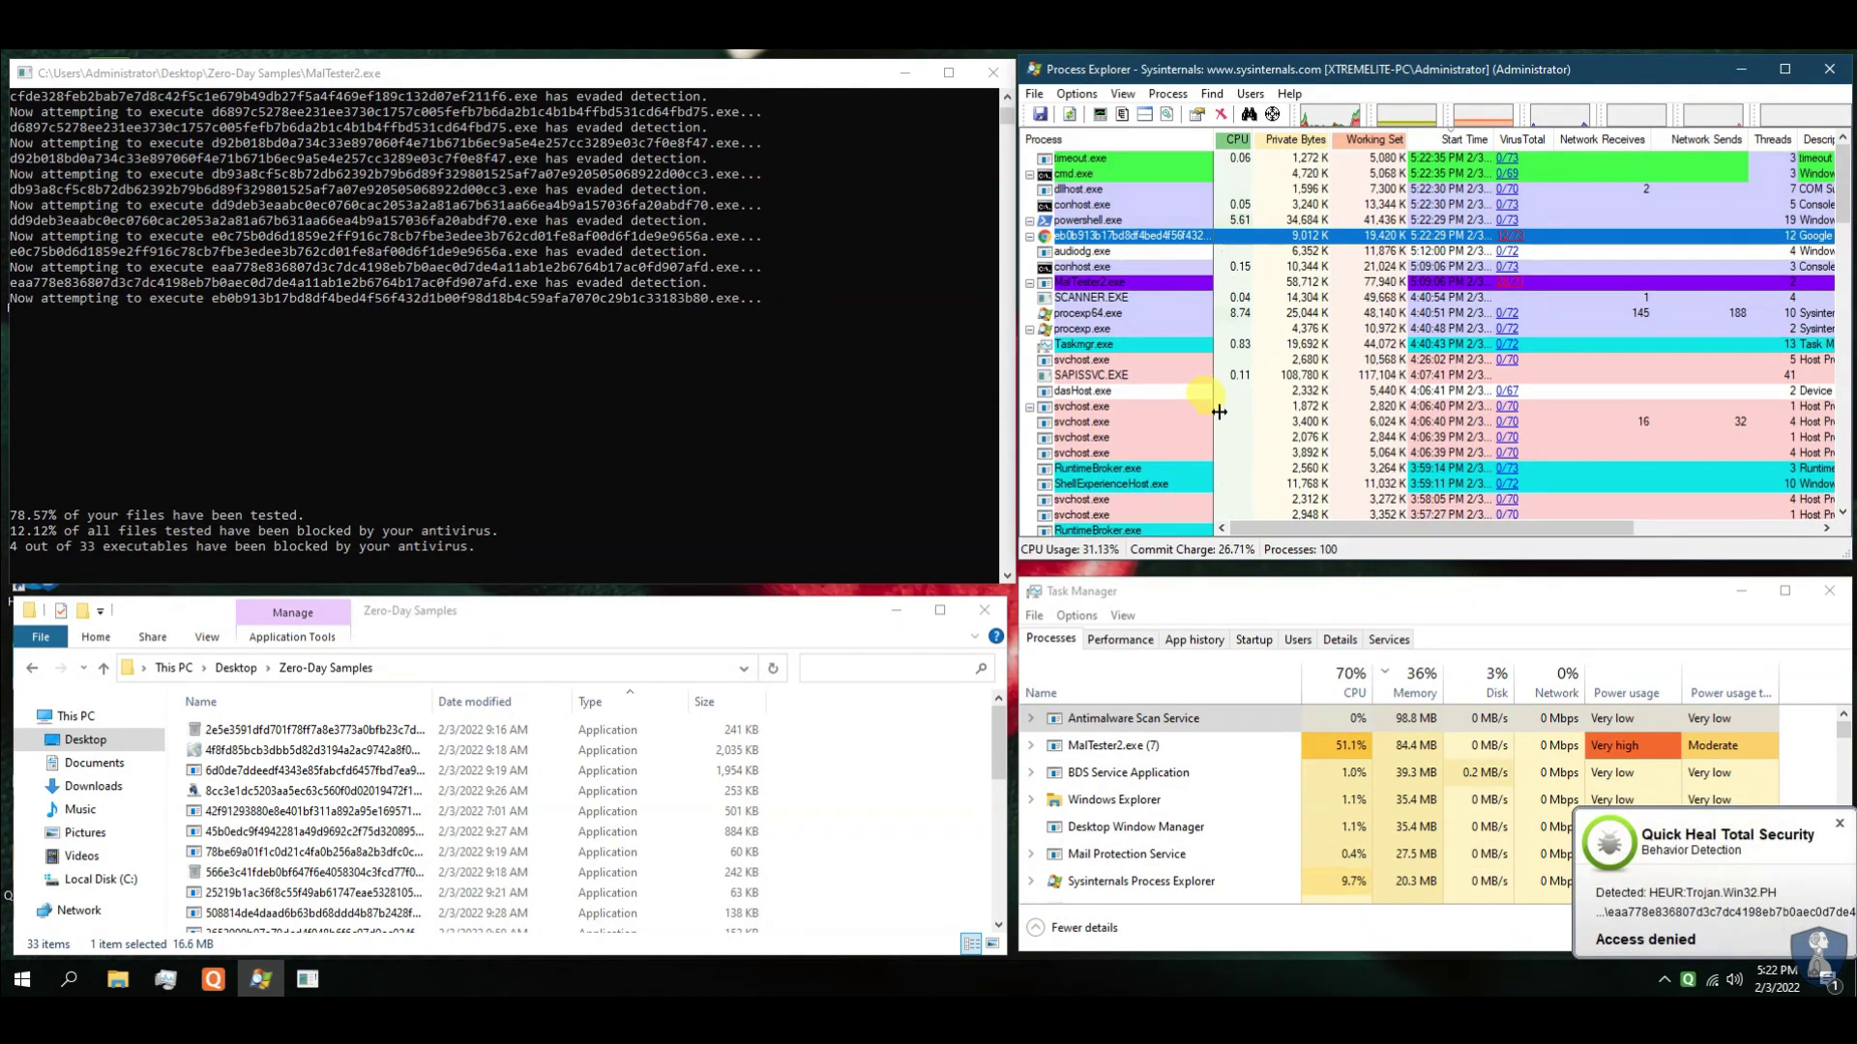
# Kill the selected eb0b913b sample process and inspect the newest sample processes in Process Explorer
pyautogui.click(1222, 115)
pyautogui.scroll(-8, 663, 770)
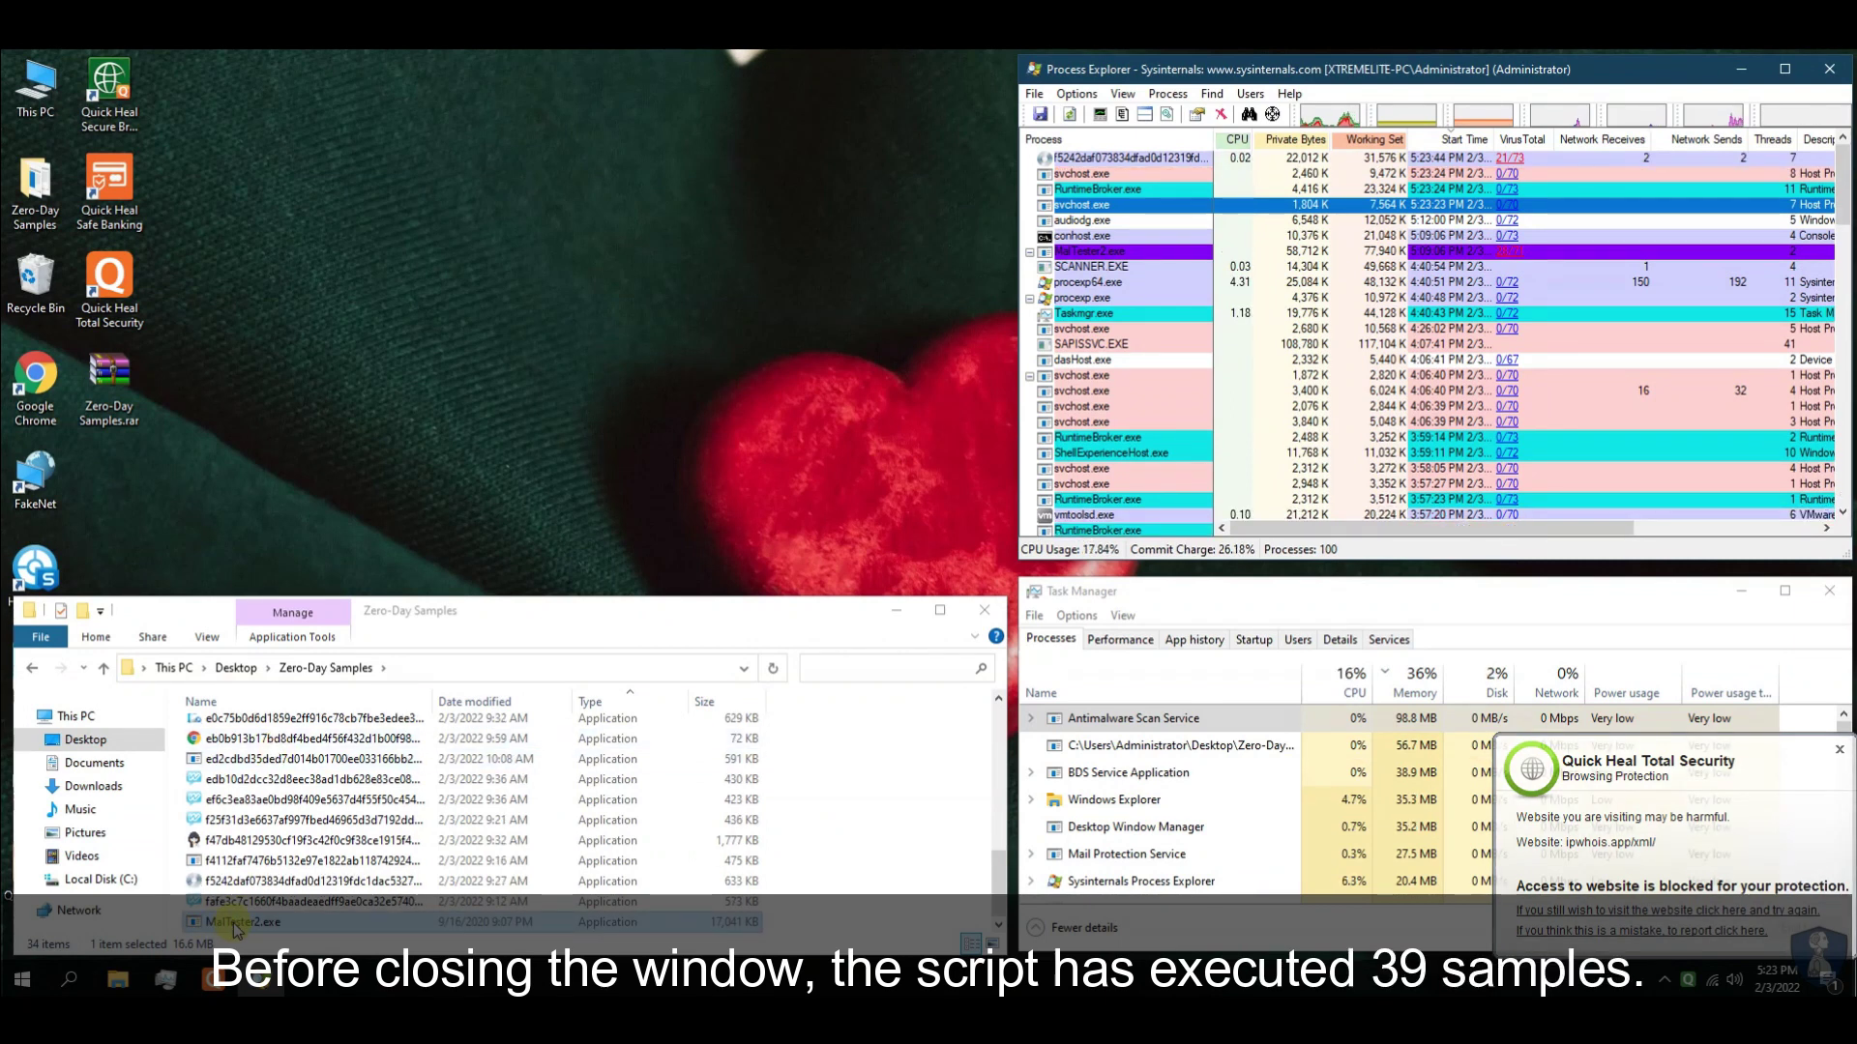
pyautogui.click(1092, 190)
pyautogui.click(1093, 159)
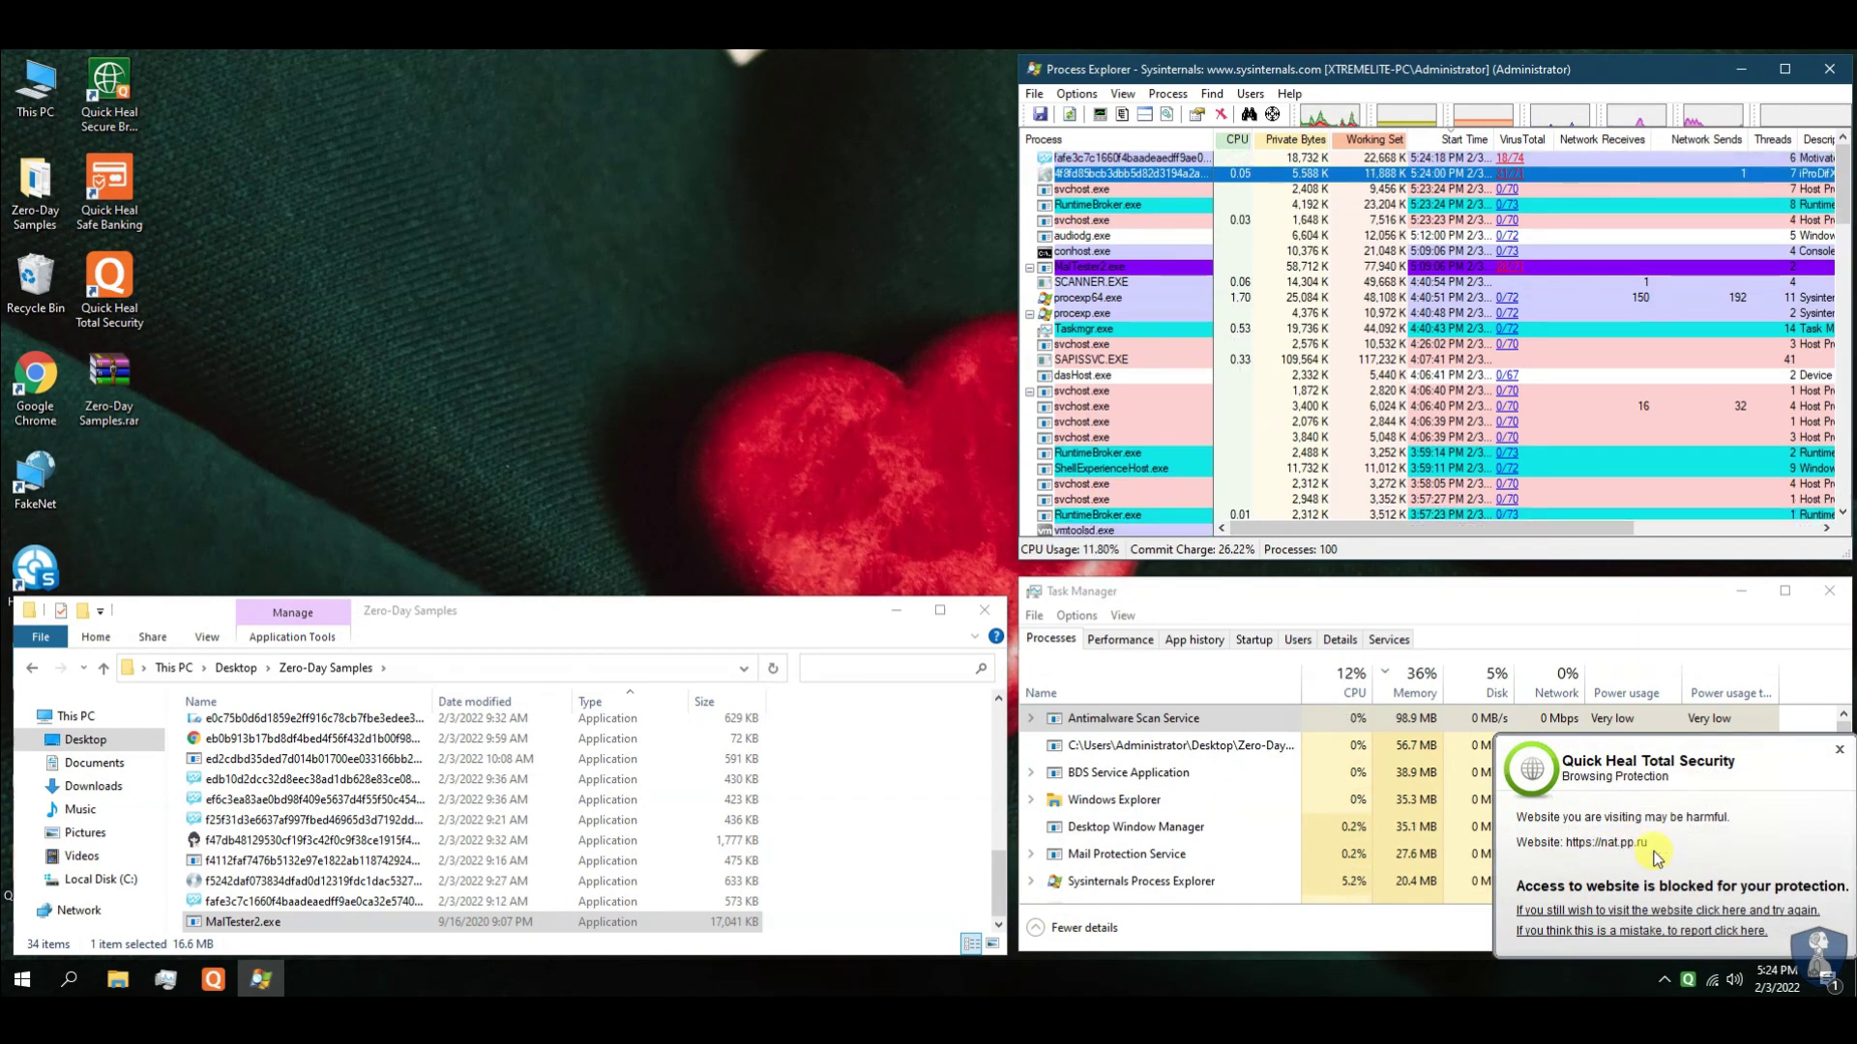
# Dismiss the Browsing Protection notification and block the flagged fafe3c7c sample in the Quick Heal warning
pyautogui.click(1839, 751)
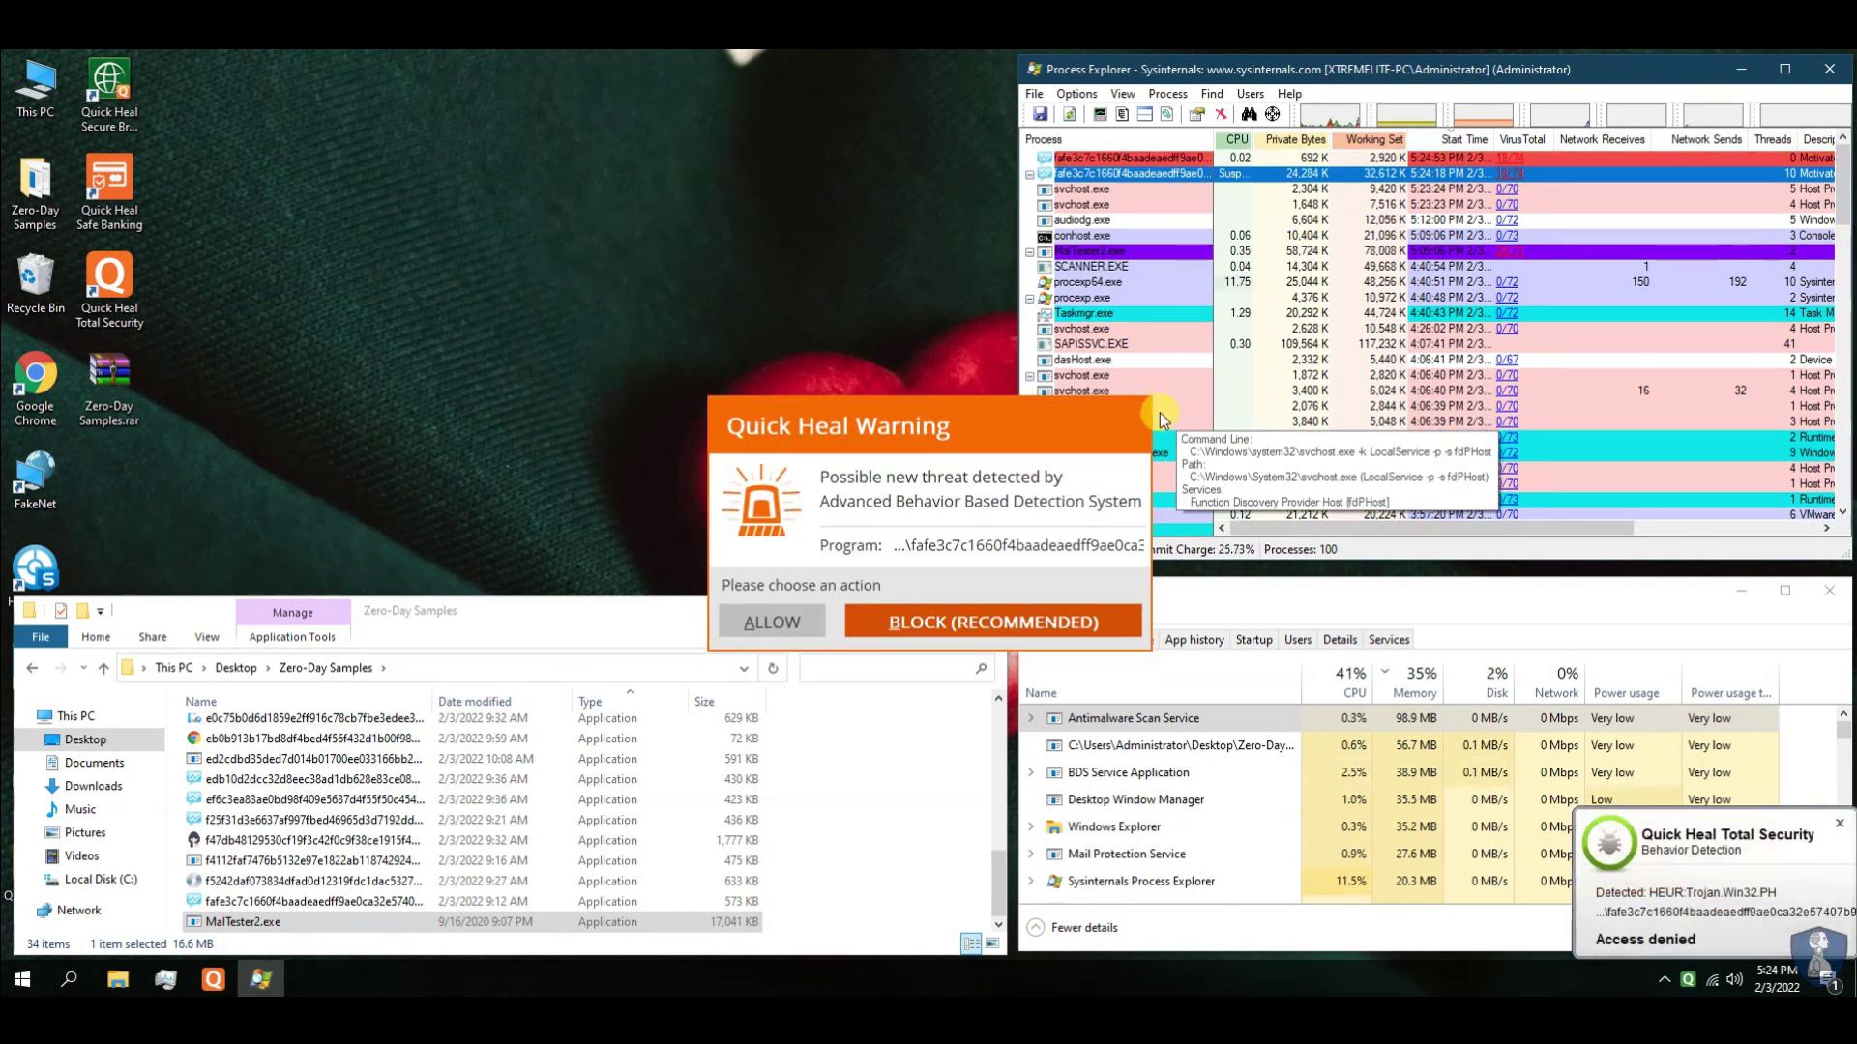
pyautogui.click(932, 624)
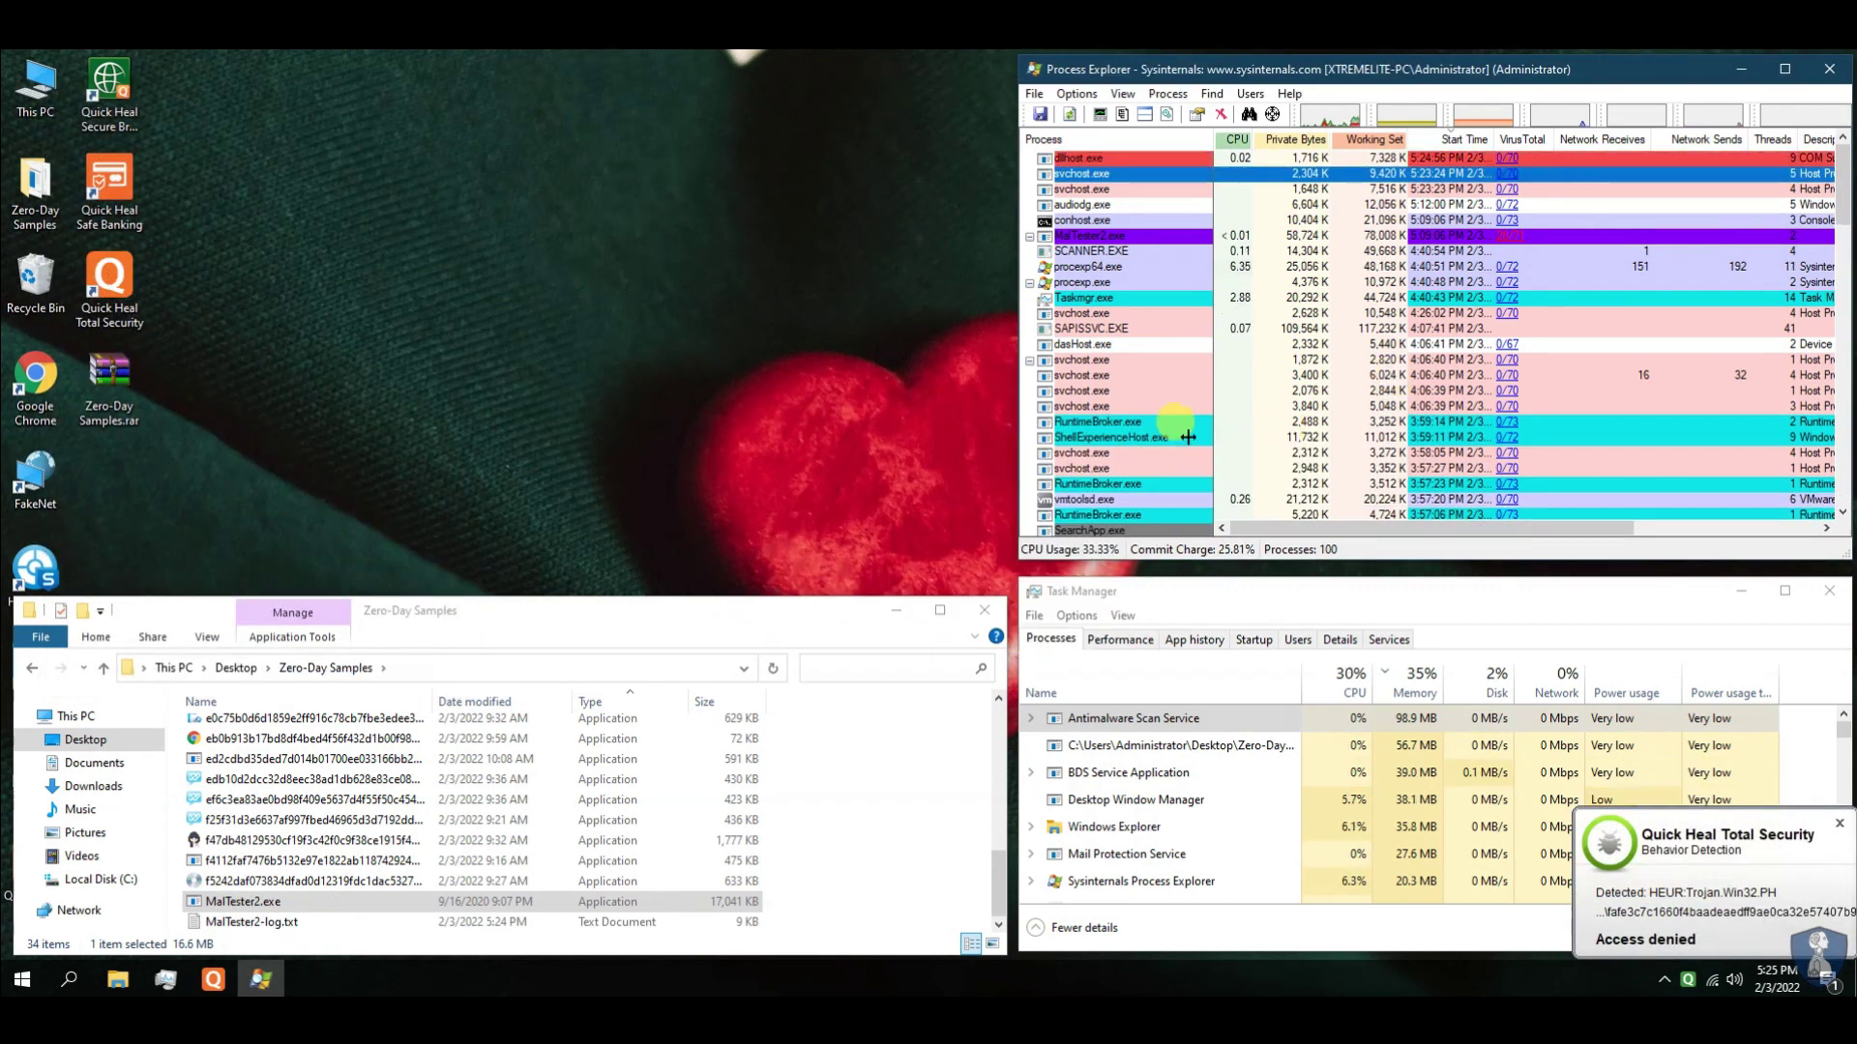
# Open MalTester2-log.txt from the Zero-Day Samples folder, review the logged sample executions and close it
pyautogui.click(230, 924)
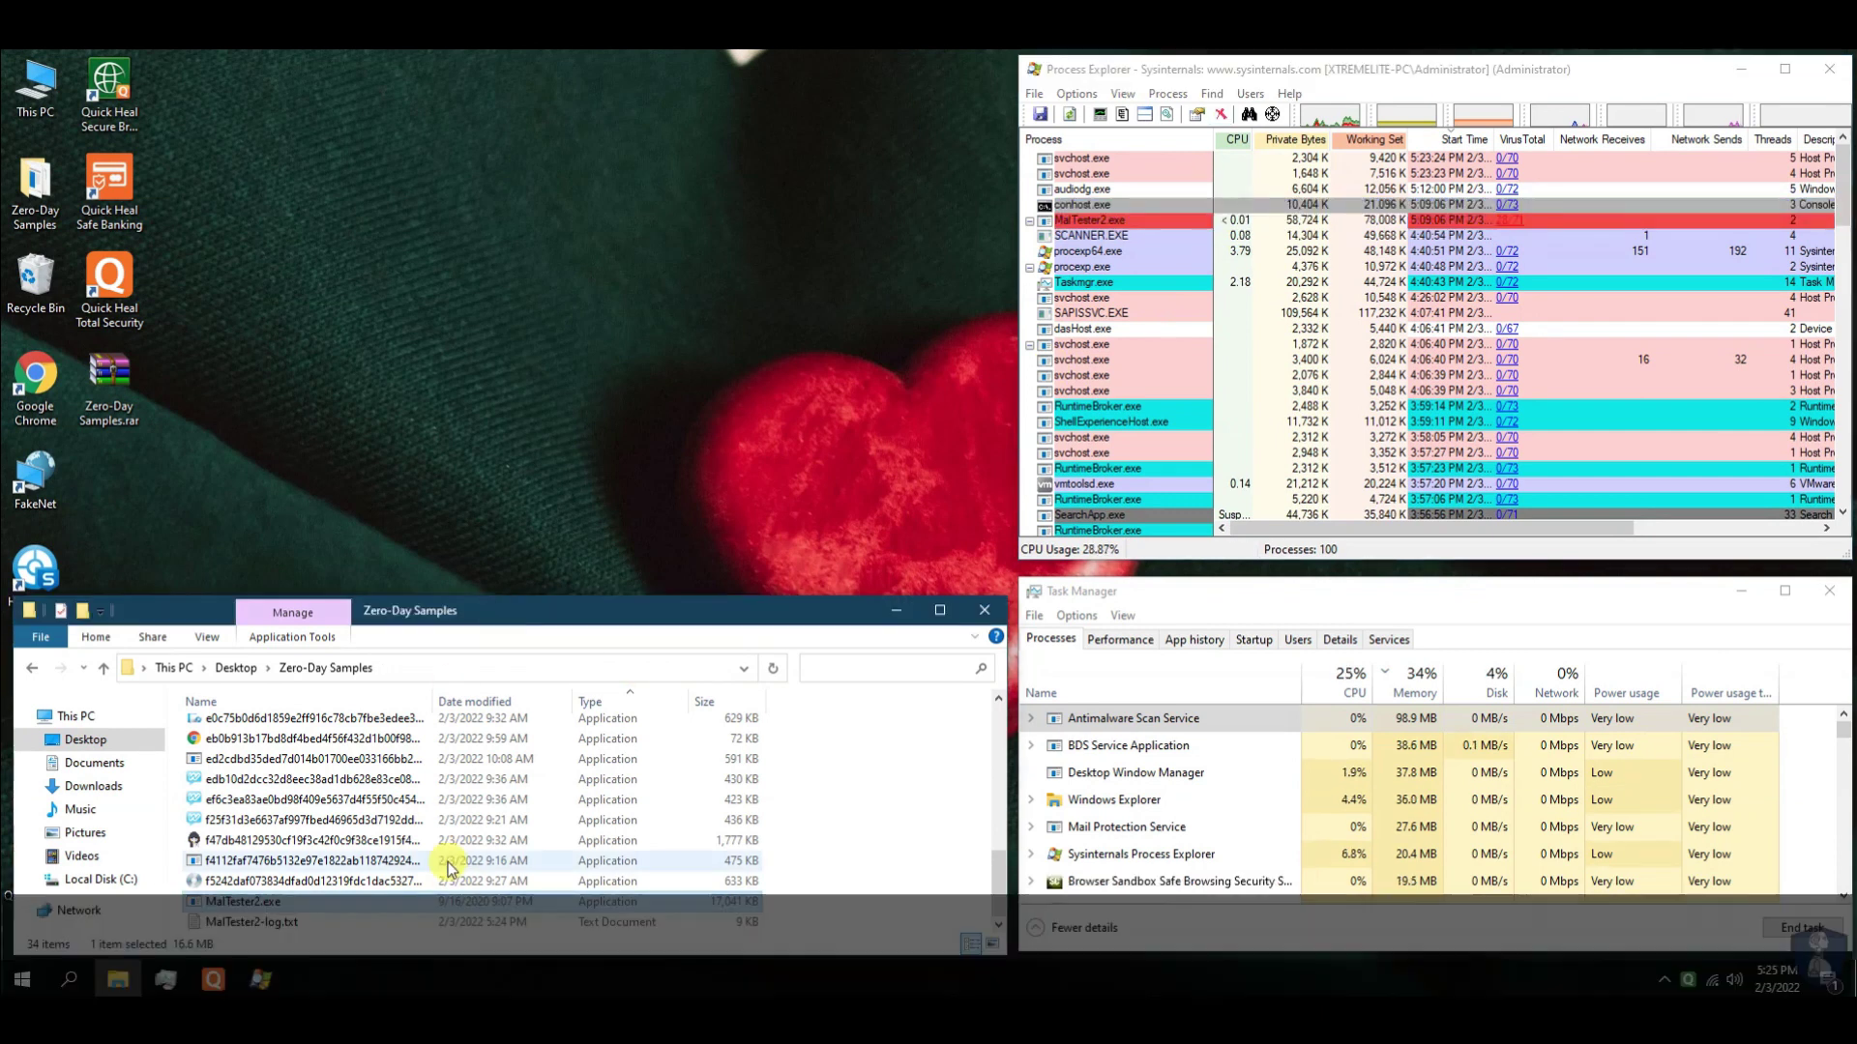
pyautogui.doubleClick(231, 923)
pyautogui.scroll(-15, 580, 532)
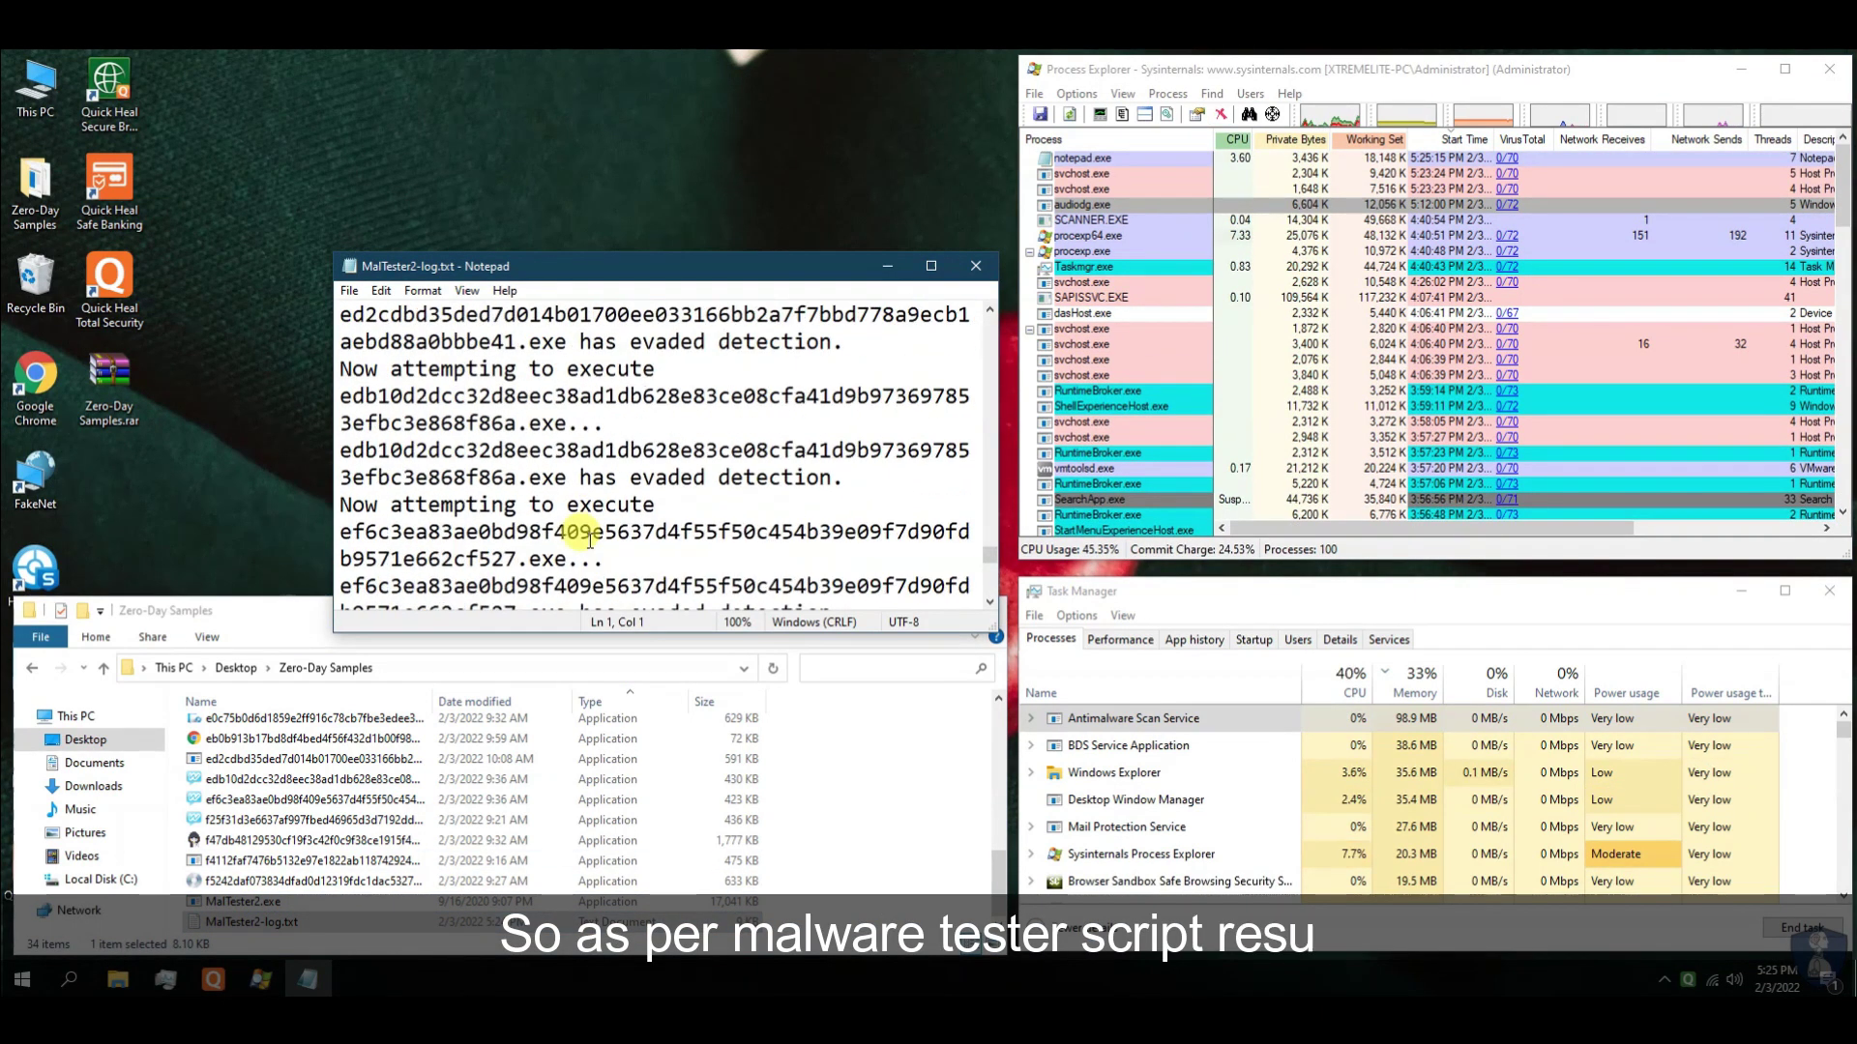
pyautogui.moveTo(479, 559); pyautogui.dragTo(339, 558)
pyautogui.click(975, 266)
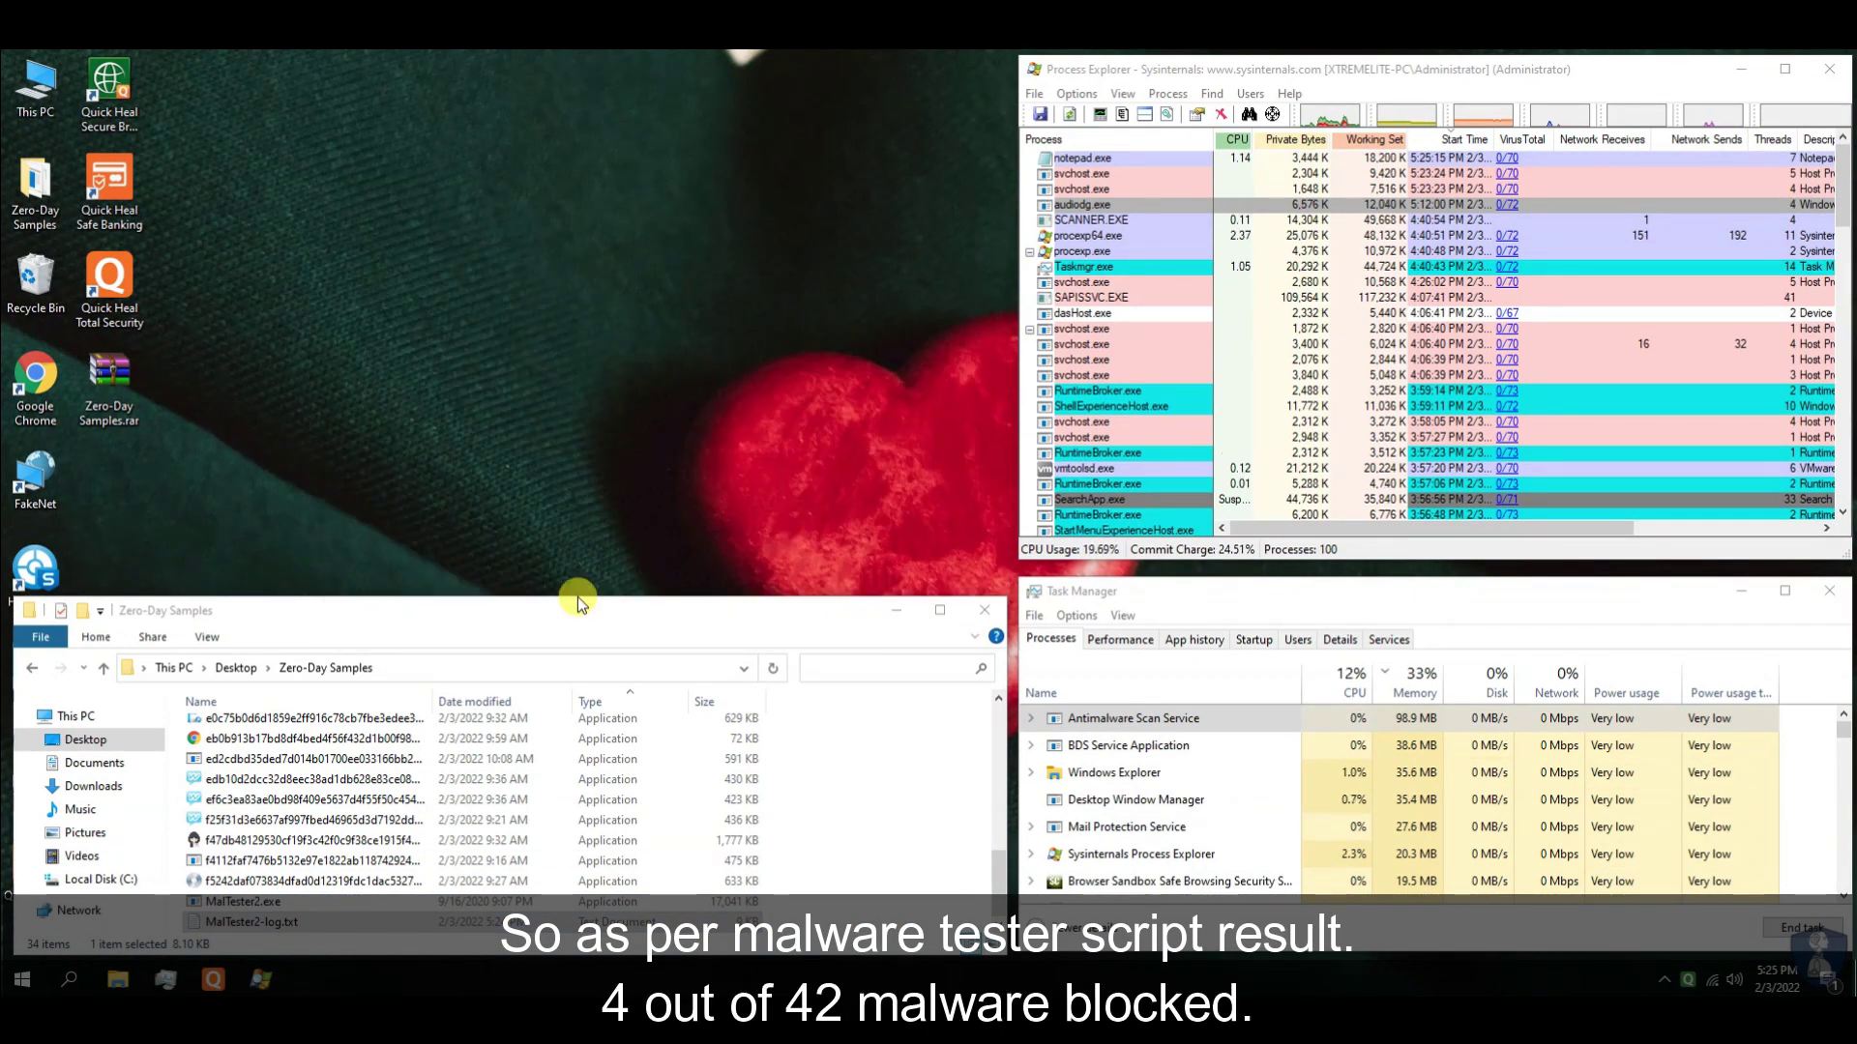
# Maximize the Zero-Day Samples folder and delete MalTester2.exe, MalTester2-log.txt and the x64 folder from it
pyautogui.doubleClick(581, 607)
pyautogui.moveTo(207, 884); pyautogui.dragTo(214, 831)
pyautogui.rightClick(215, 831)
pyautogui.click(256, 760)
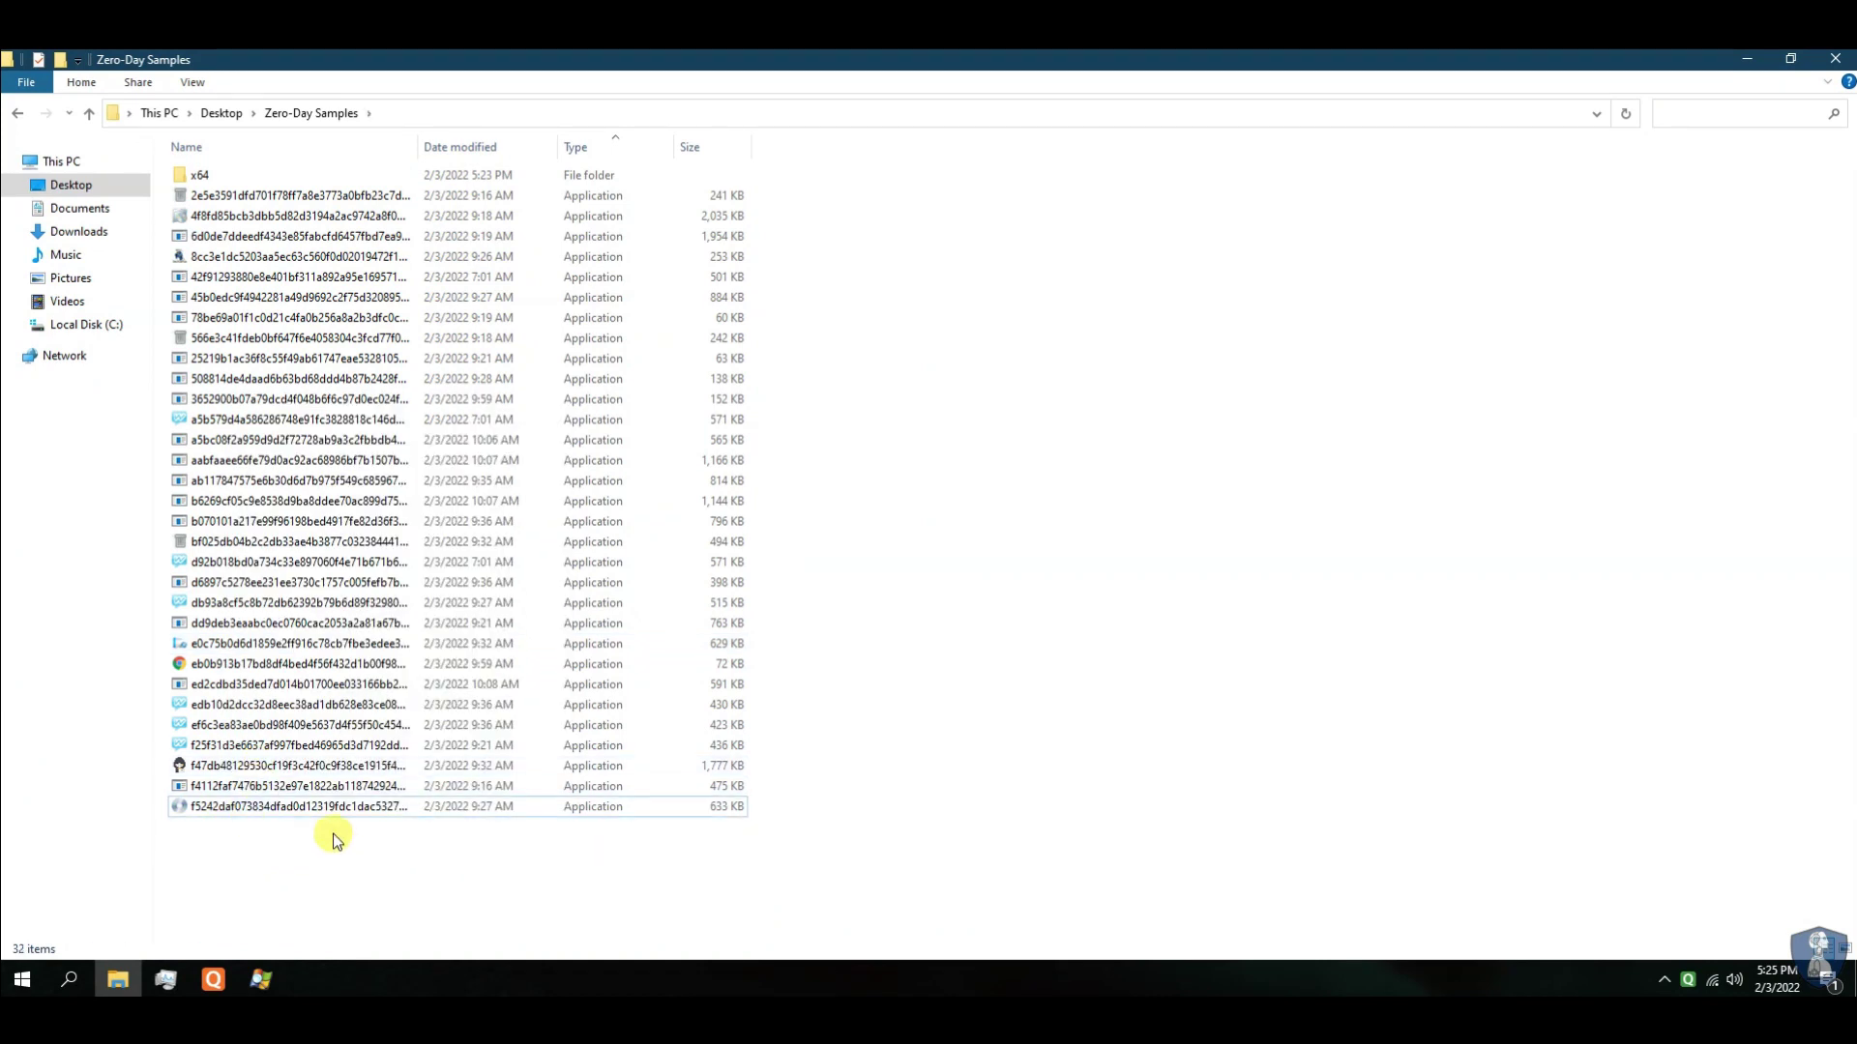
pyautogui.click(193, 176)
pyautogui.rightClick(193, 176)
pyautogui.click(236, 654)
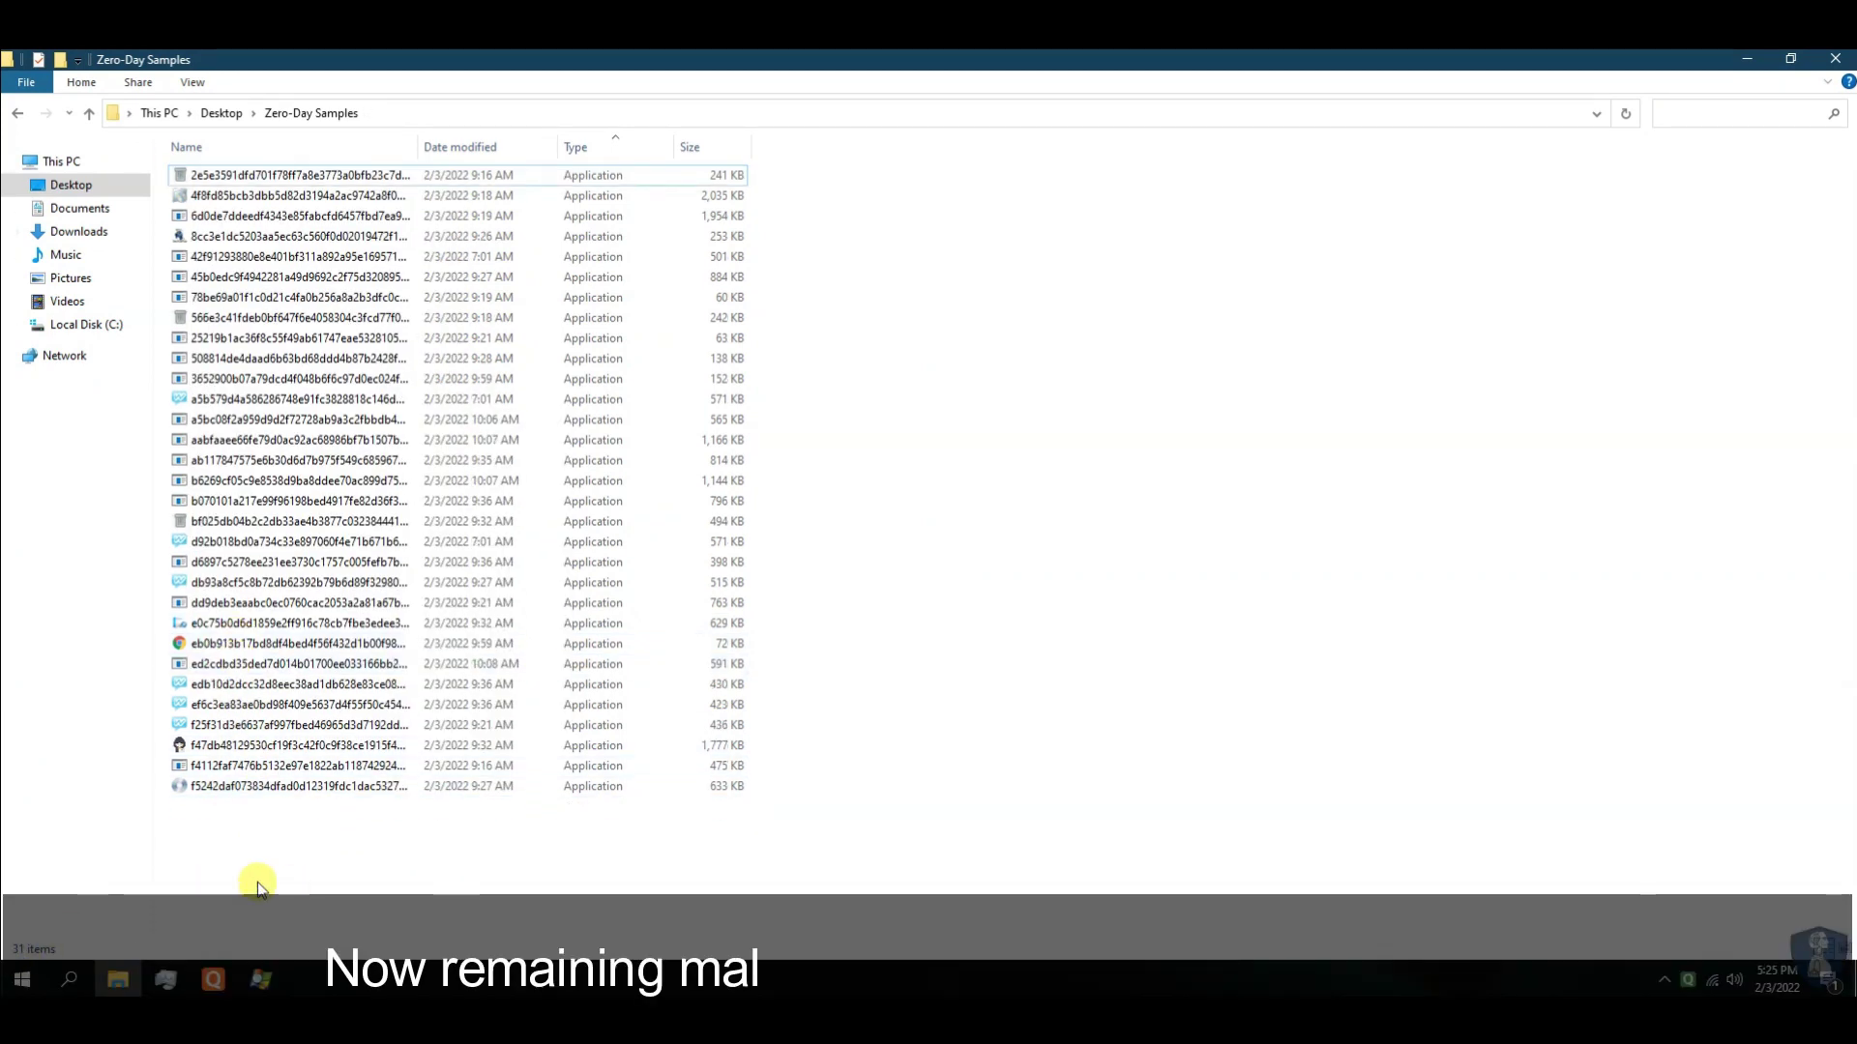
# Run a Quick Heal Total Security scan on the Zero-Day Samples folder on the Desktop and close the finished scan
pyautogui.click(220, 113)
pyautogui.rightClick(201, 176)
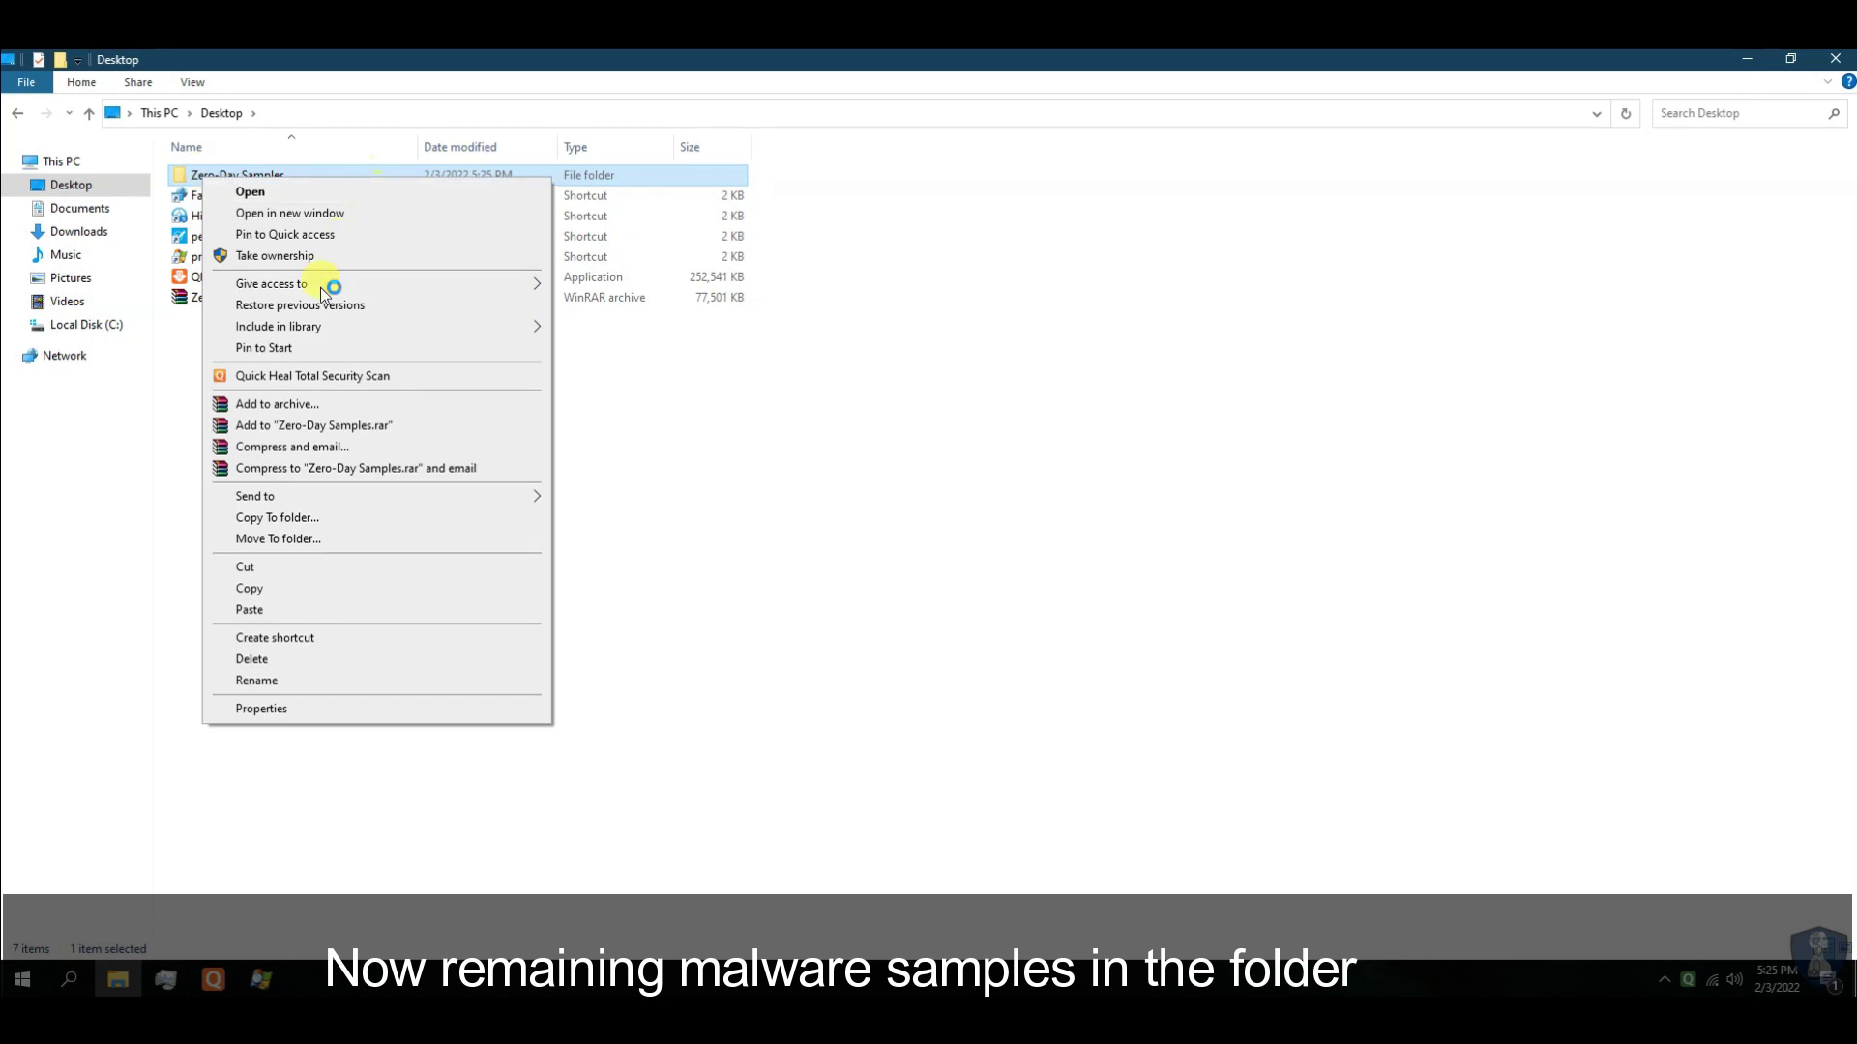
pyautogui.click(319, 375)
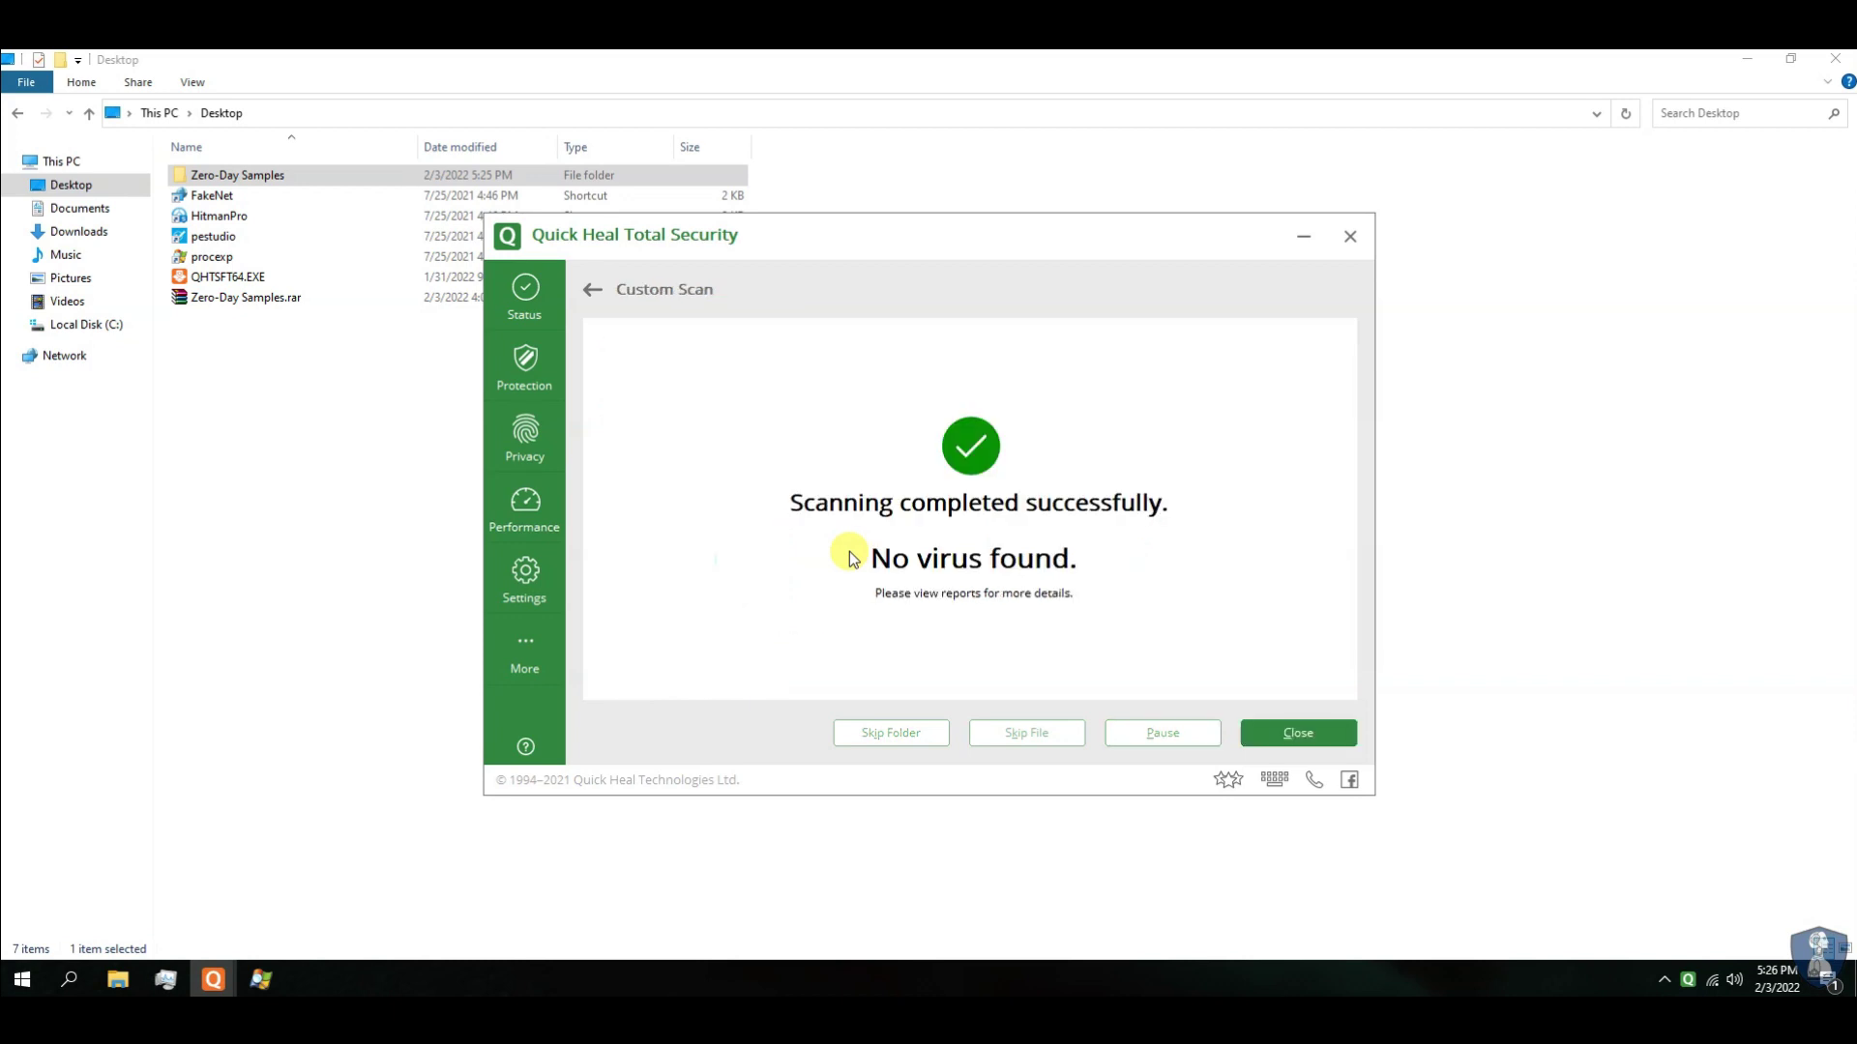
pyautogui.click(1300, 733)
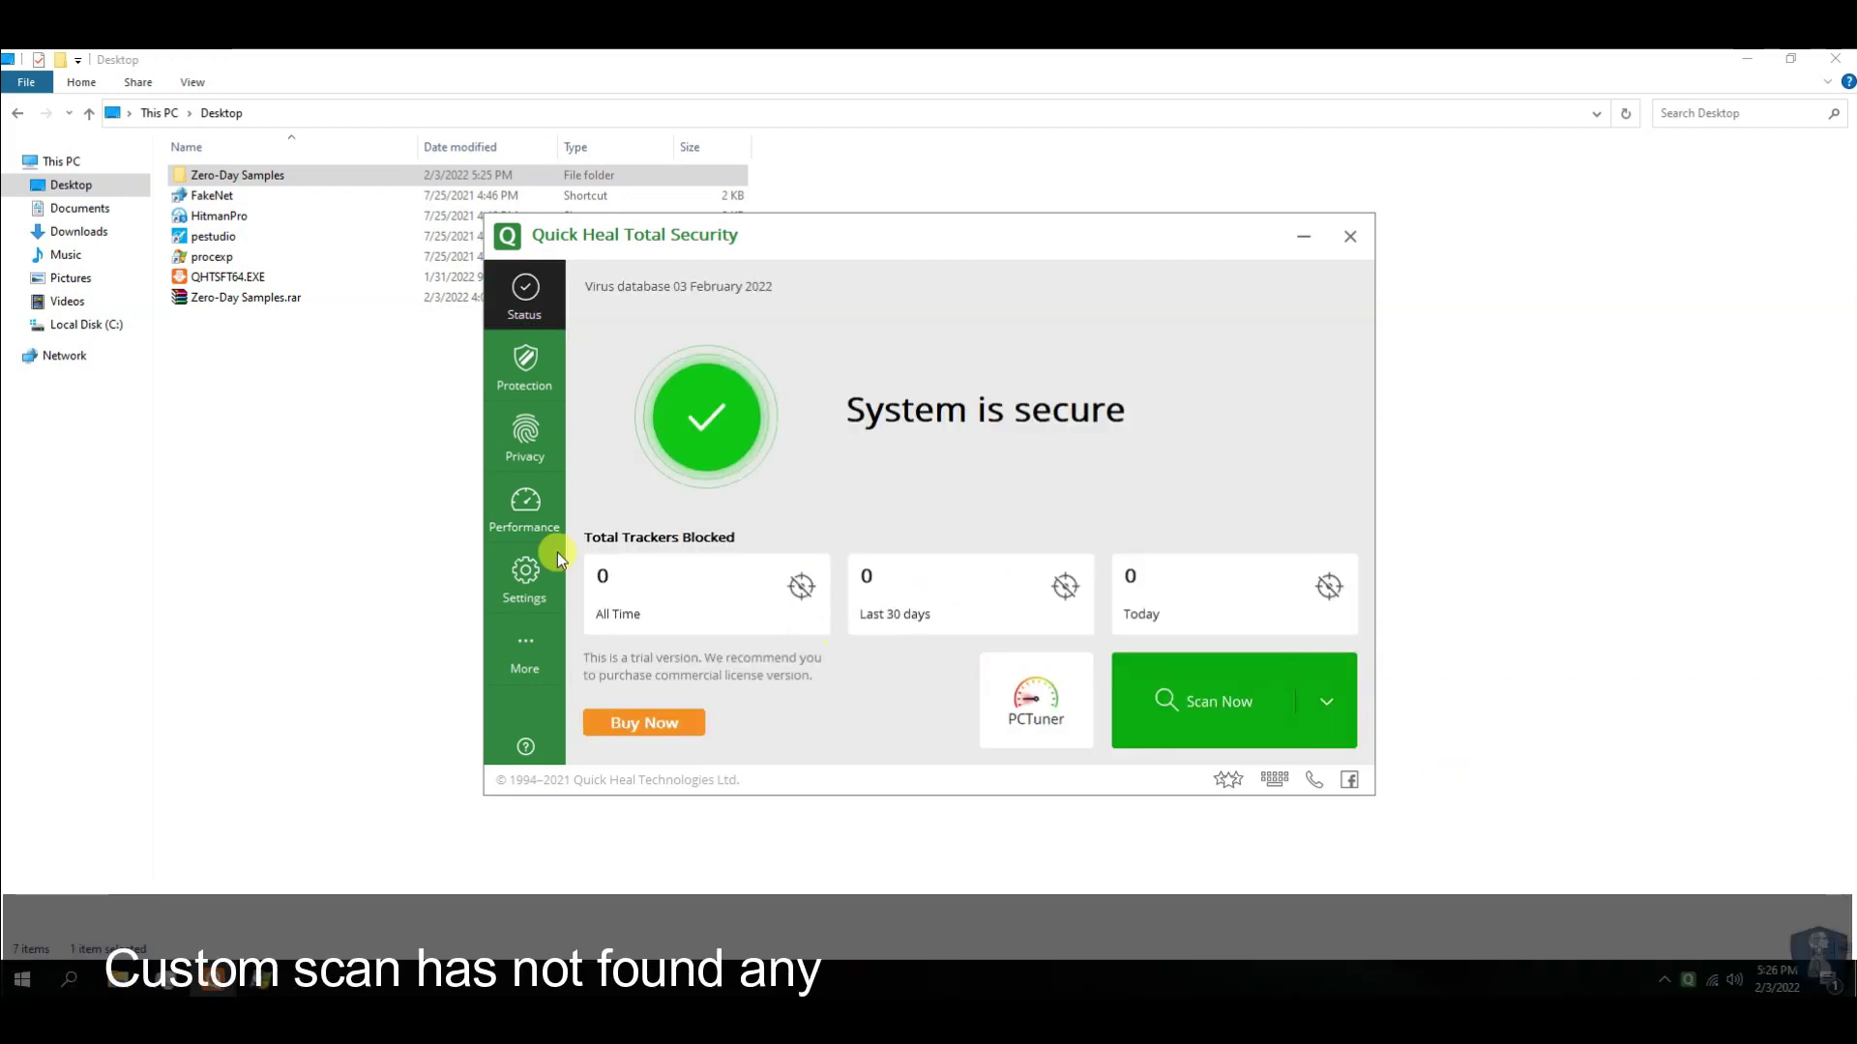
# Launch Quick Heal's Anti Malware tool from the protection features and start its scan
pyautogui.click(525, 365)
pyautogui.click(815, 720)
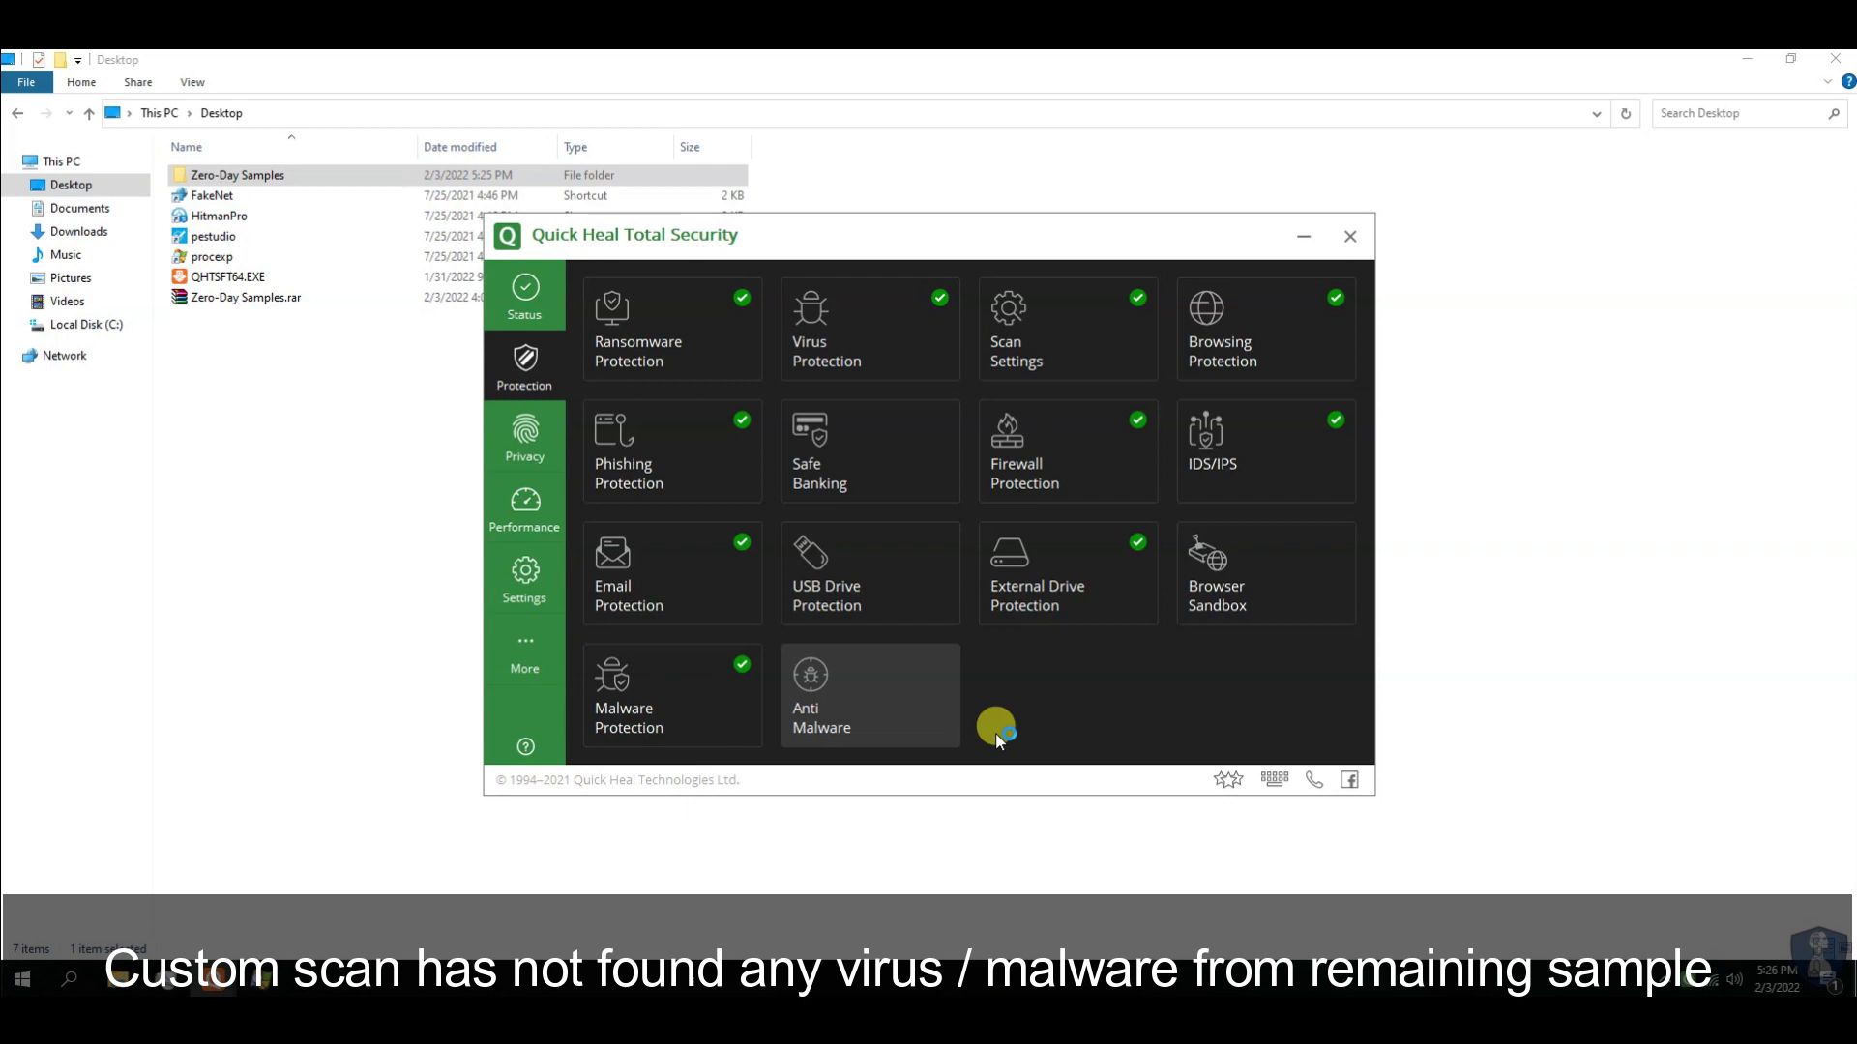
pyautogui.click(767, 651)
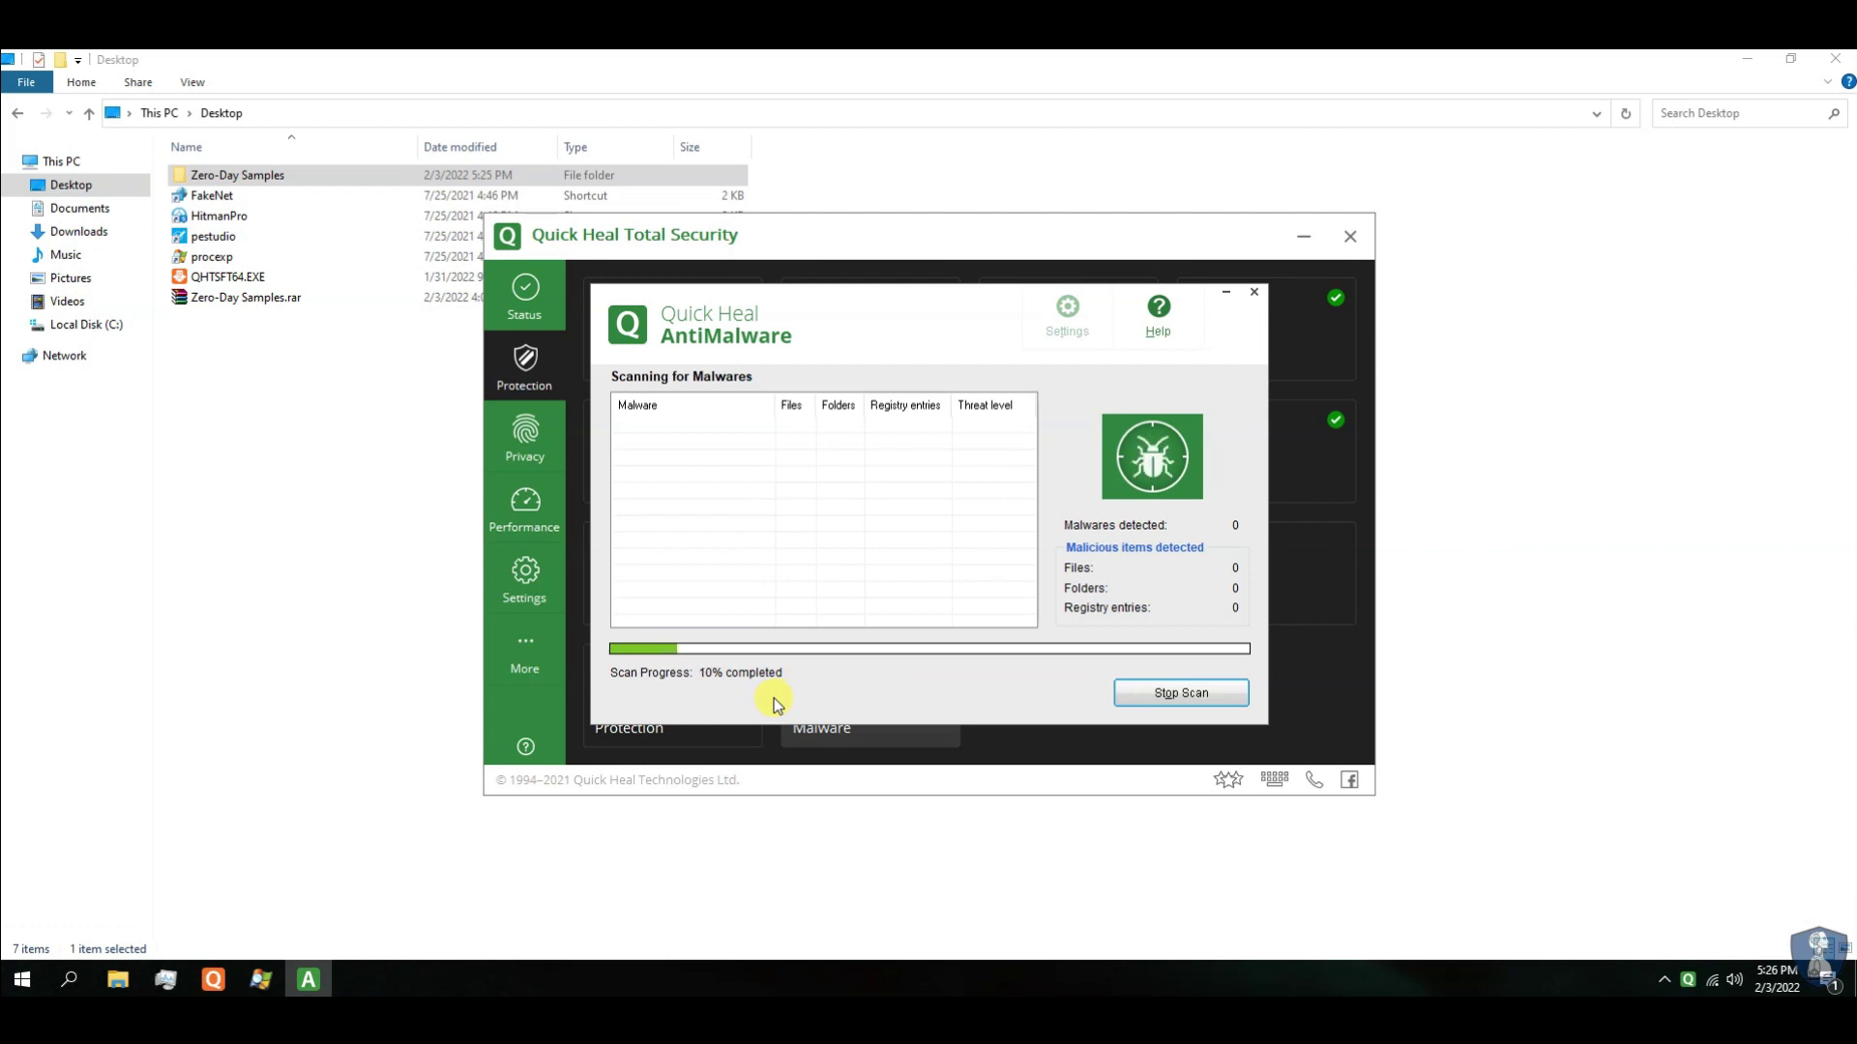
# Minimize File Explorer, examine the ASMAIN.EXE process in Process Explorer and close Process Explorer
pyautogui.click(1752, 60)
pyautogui.click(1596, 71)
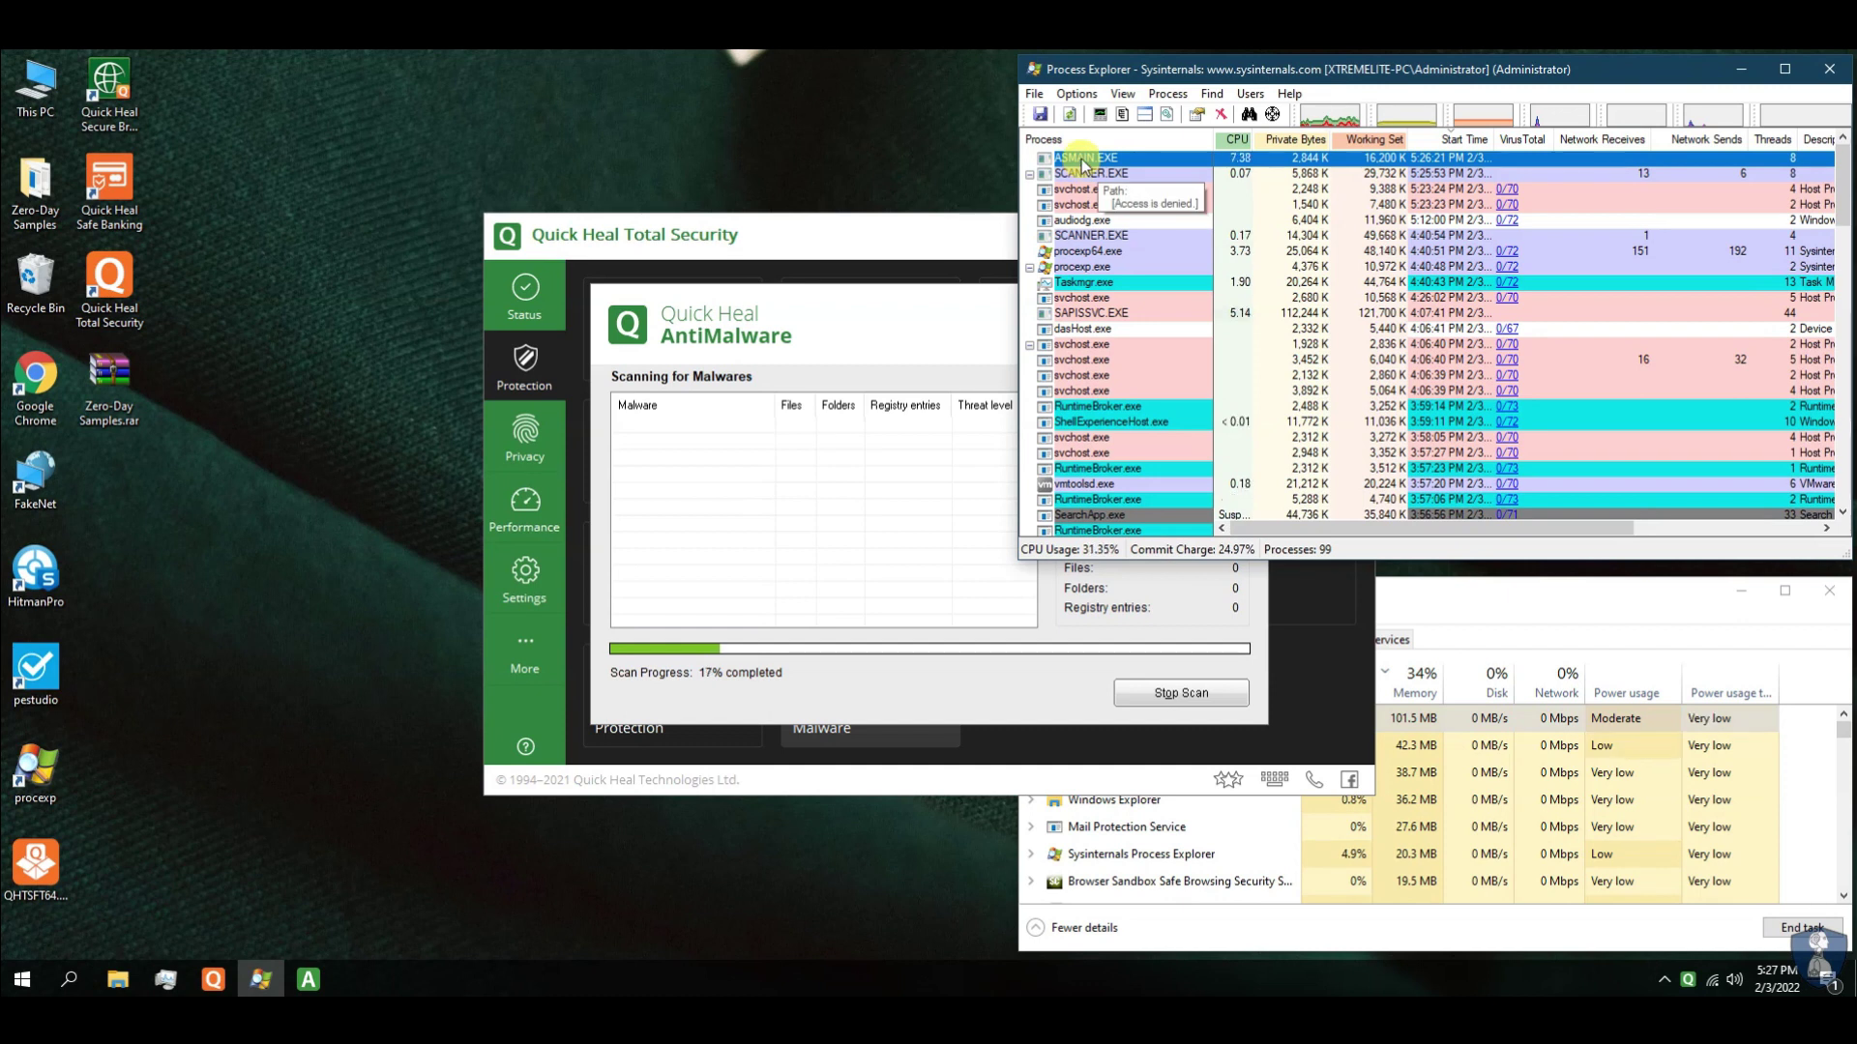
pyautogui.rightClick(1082, 164)
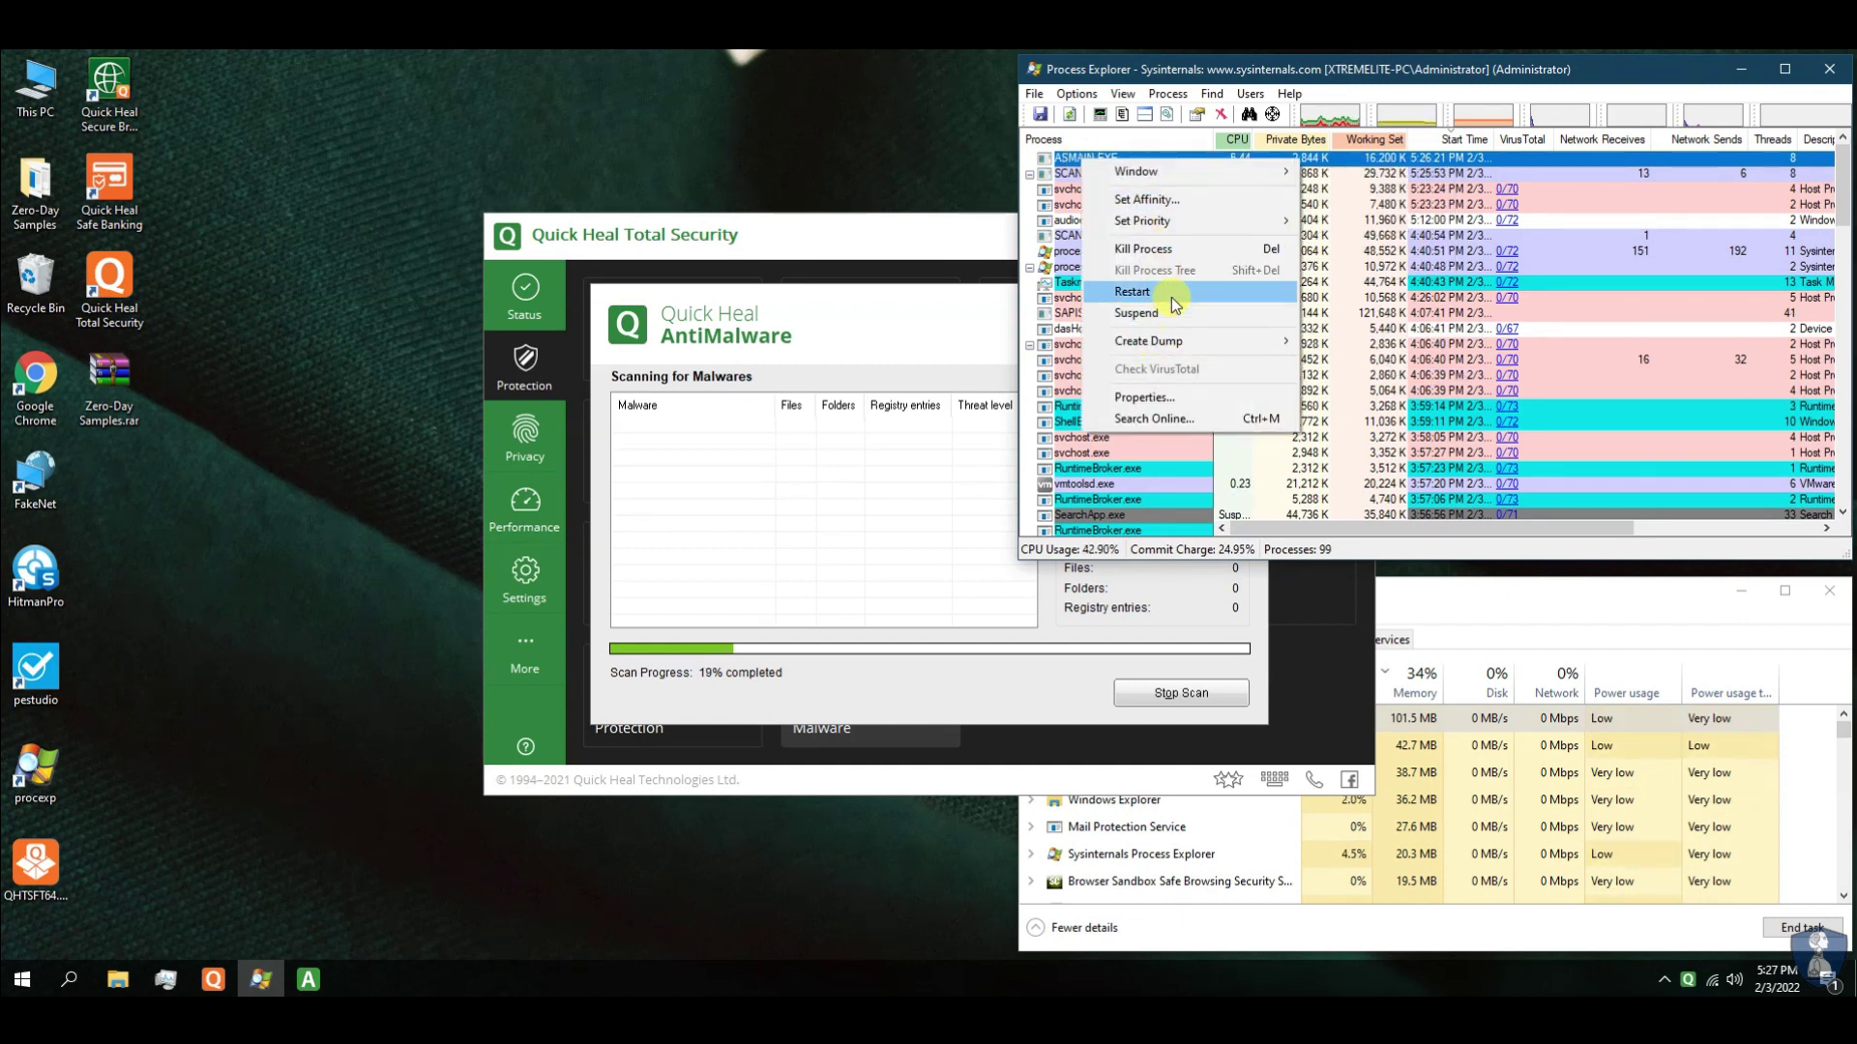
pyautogui.click(1131, 291)
pyautogui.click(1033, 580)
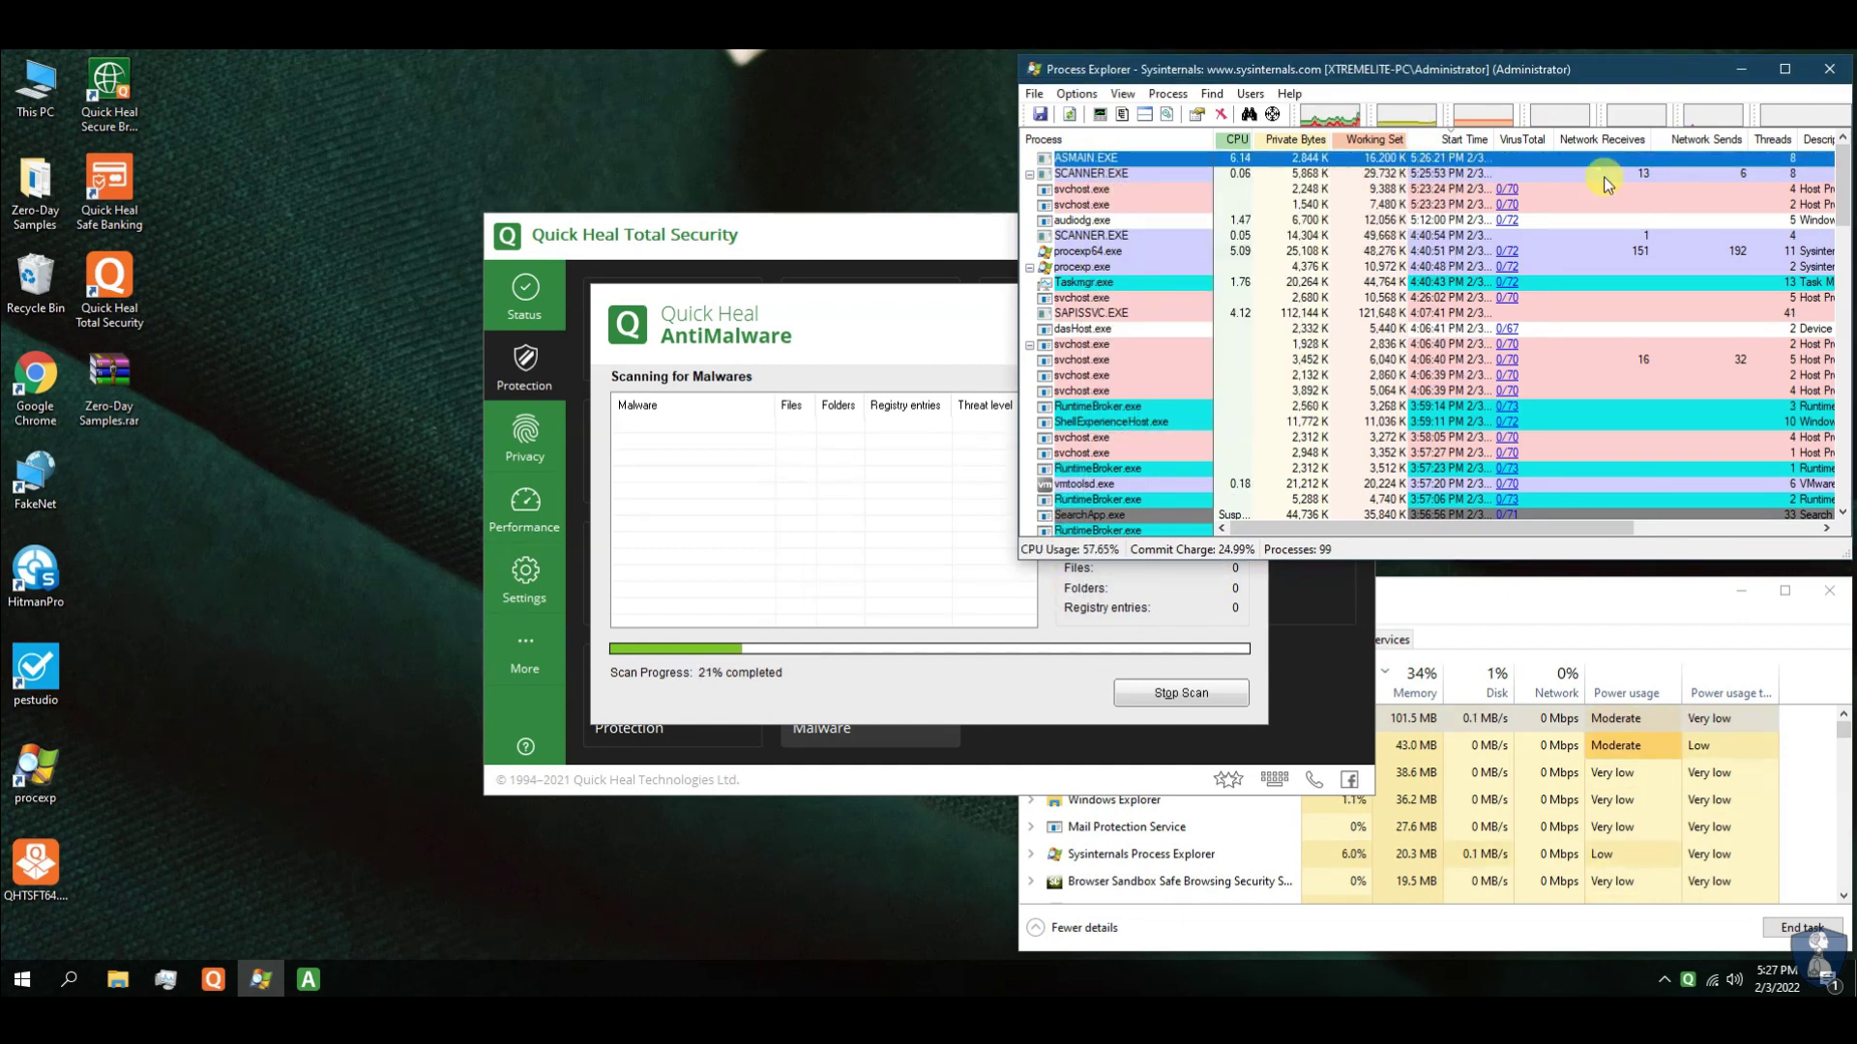
pyautogui.moveTo(1364, 530); pyautogui.dragTo(1216, 515)
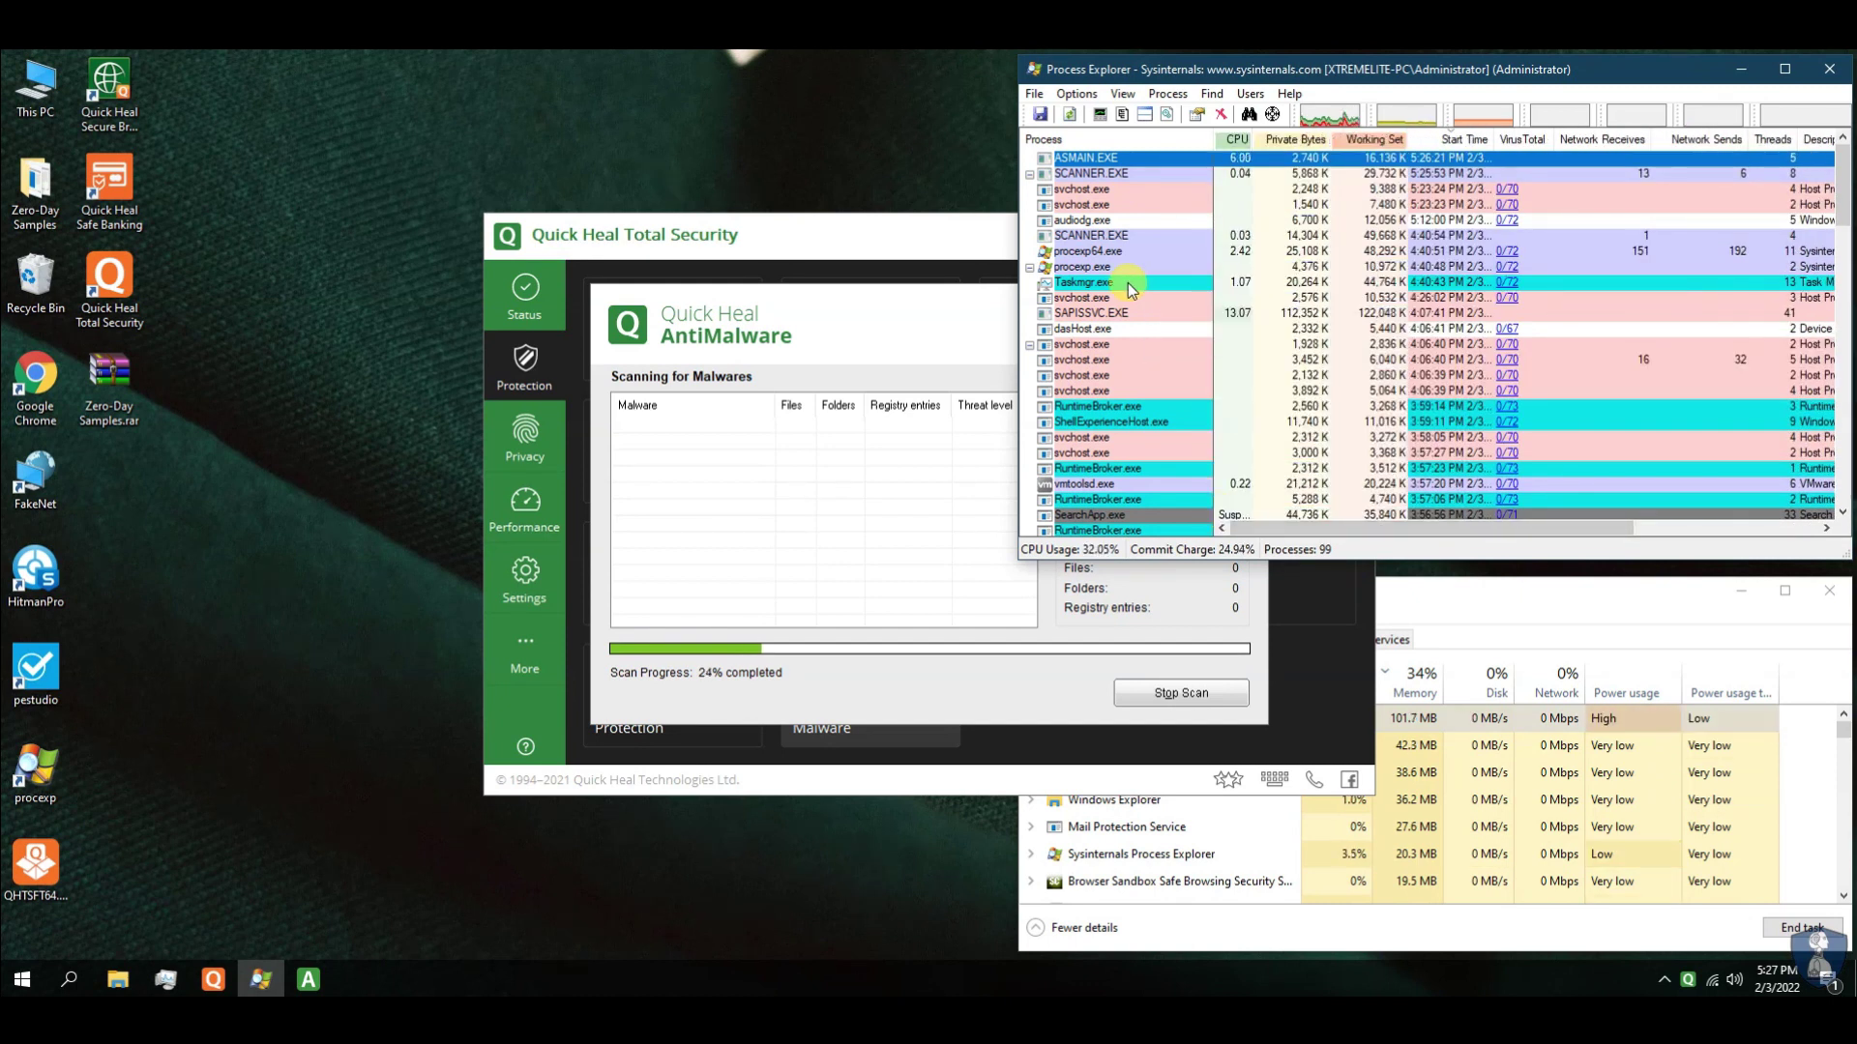
pyautogui.click(1822, 70)
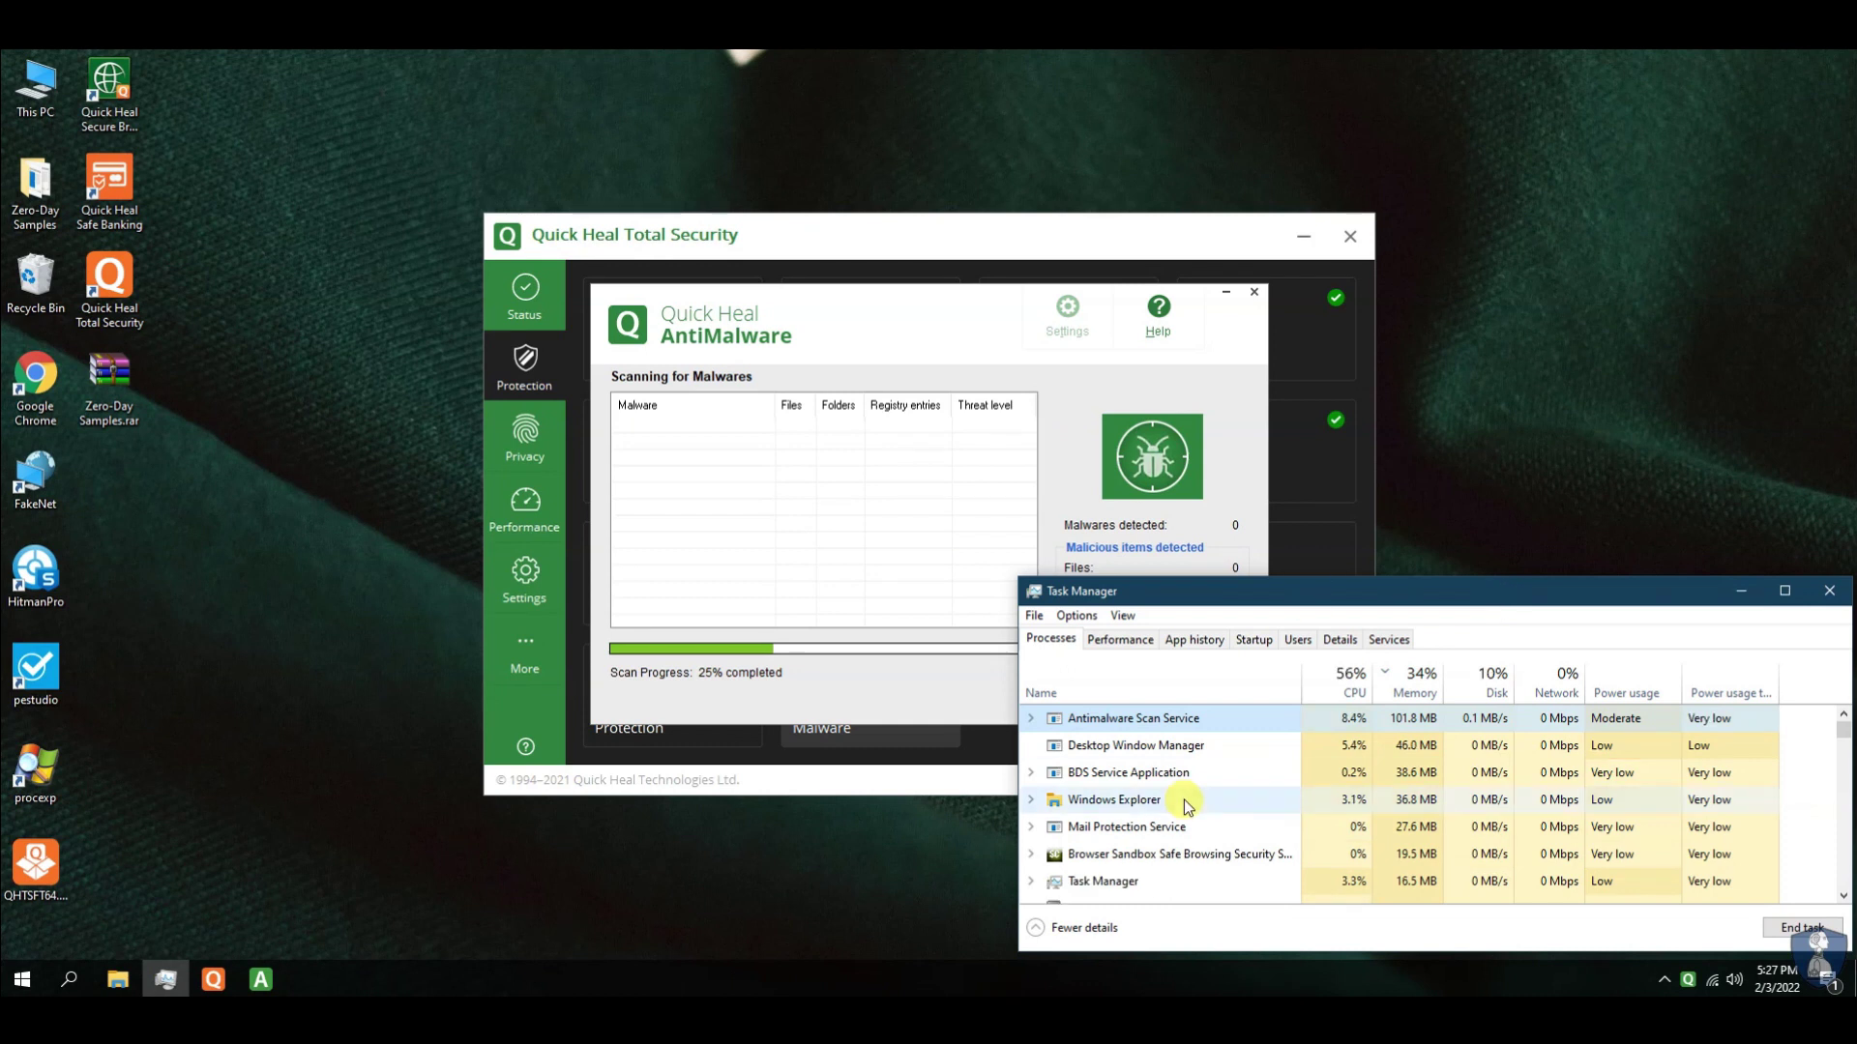
# Check Antimalware Scan Service in Task Manager, minimize the window and refresh the desktop while the malware scan runs
pyautogui.click(1030, 718)
pyautogui.click(1030, 719)
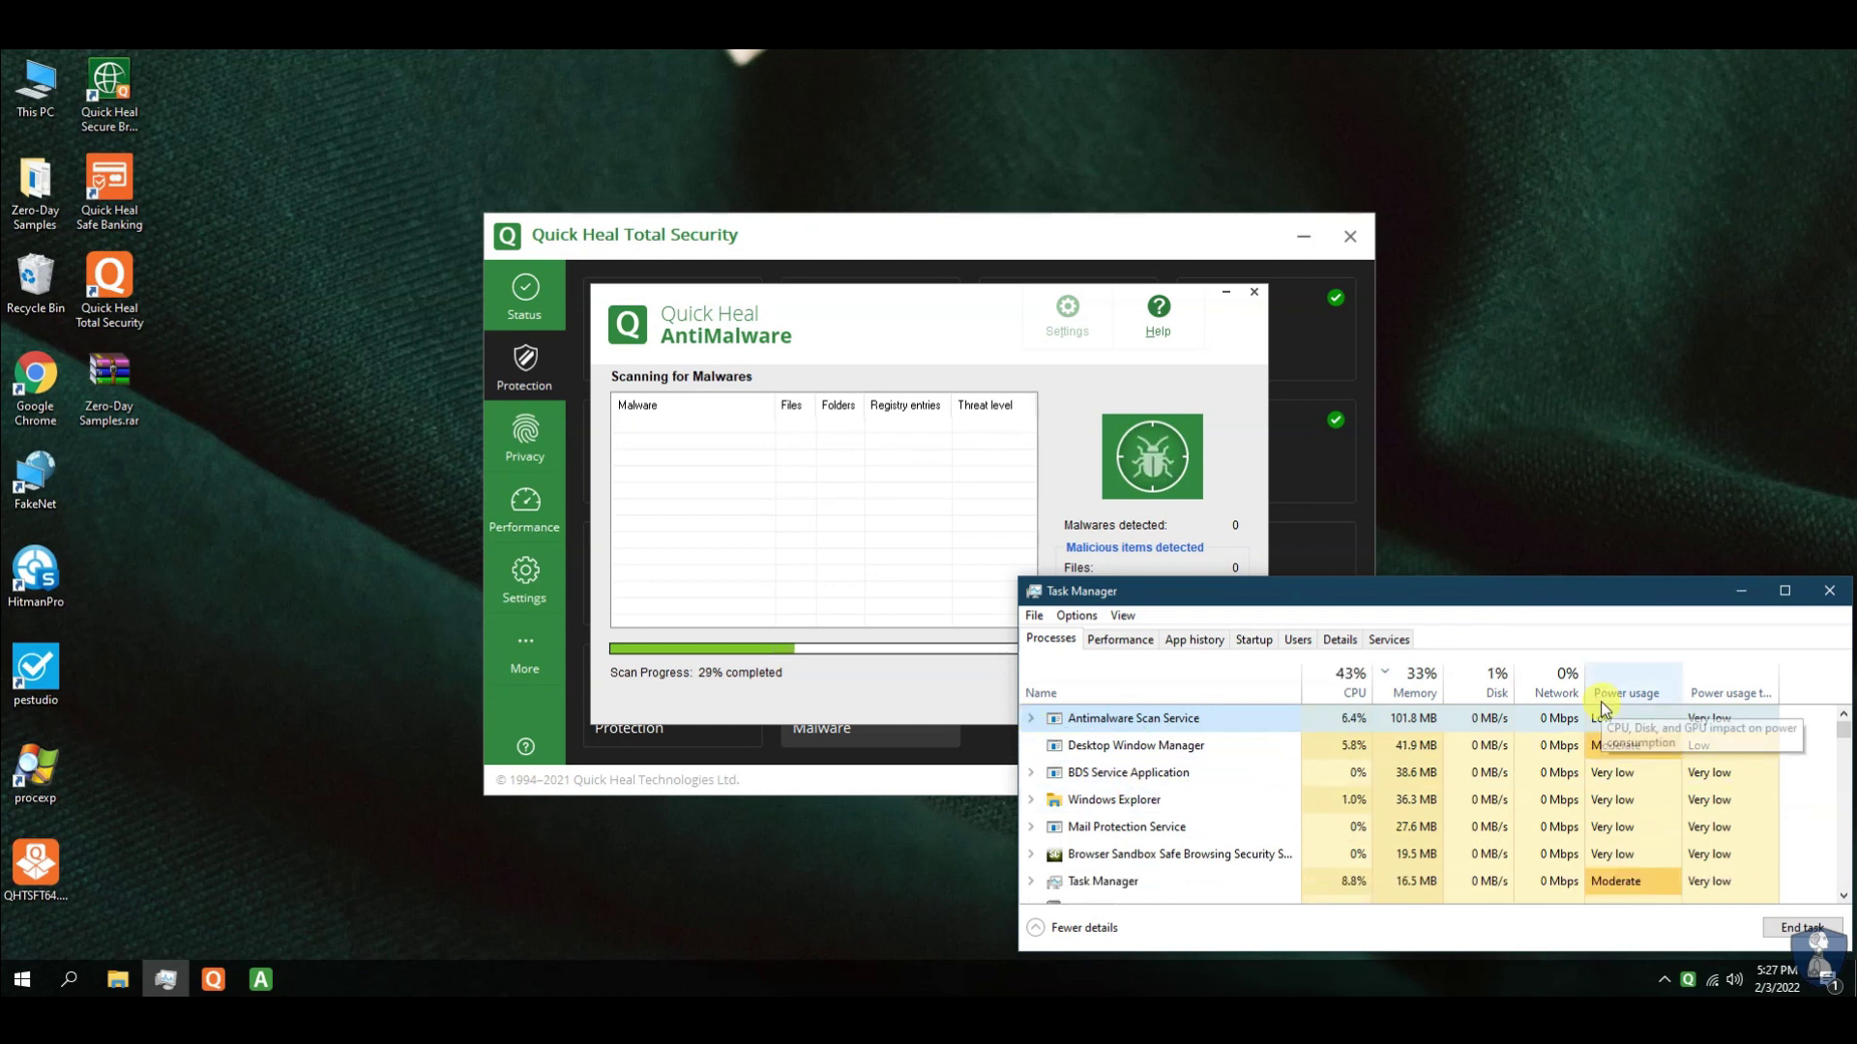
pyautogui.click(1741, 591)
pyautogui.rightClick(1570, 526)
pyautogui.click(1598, 582)
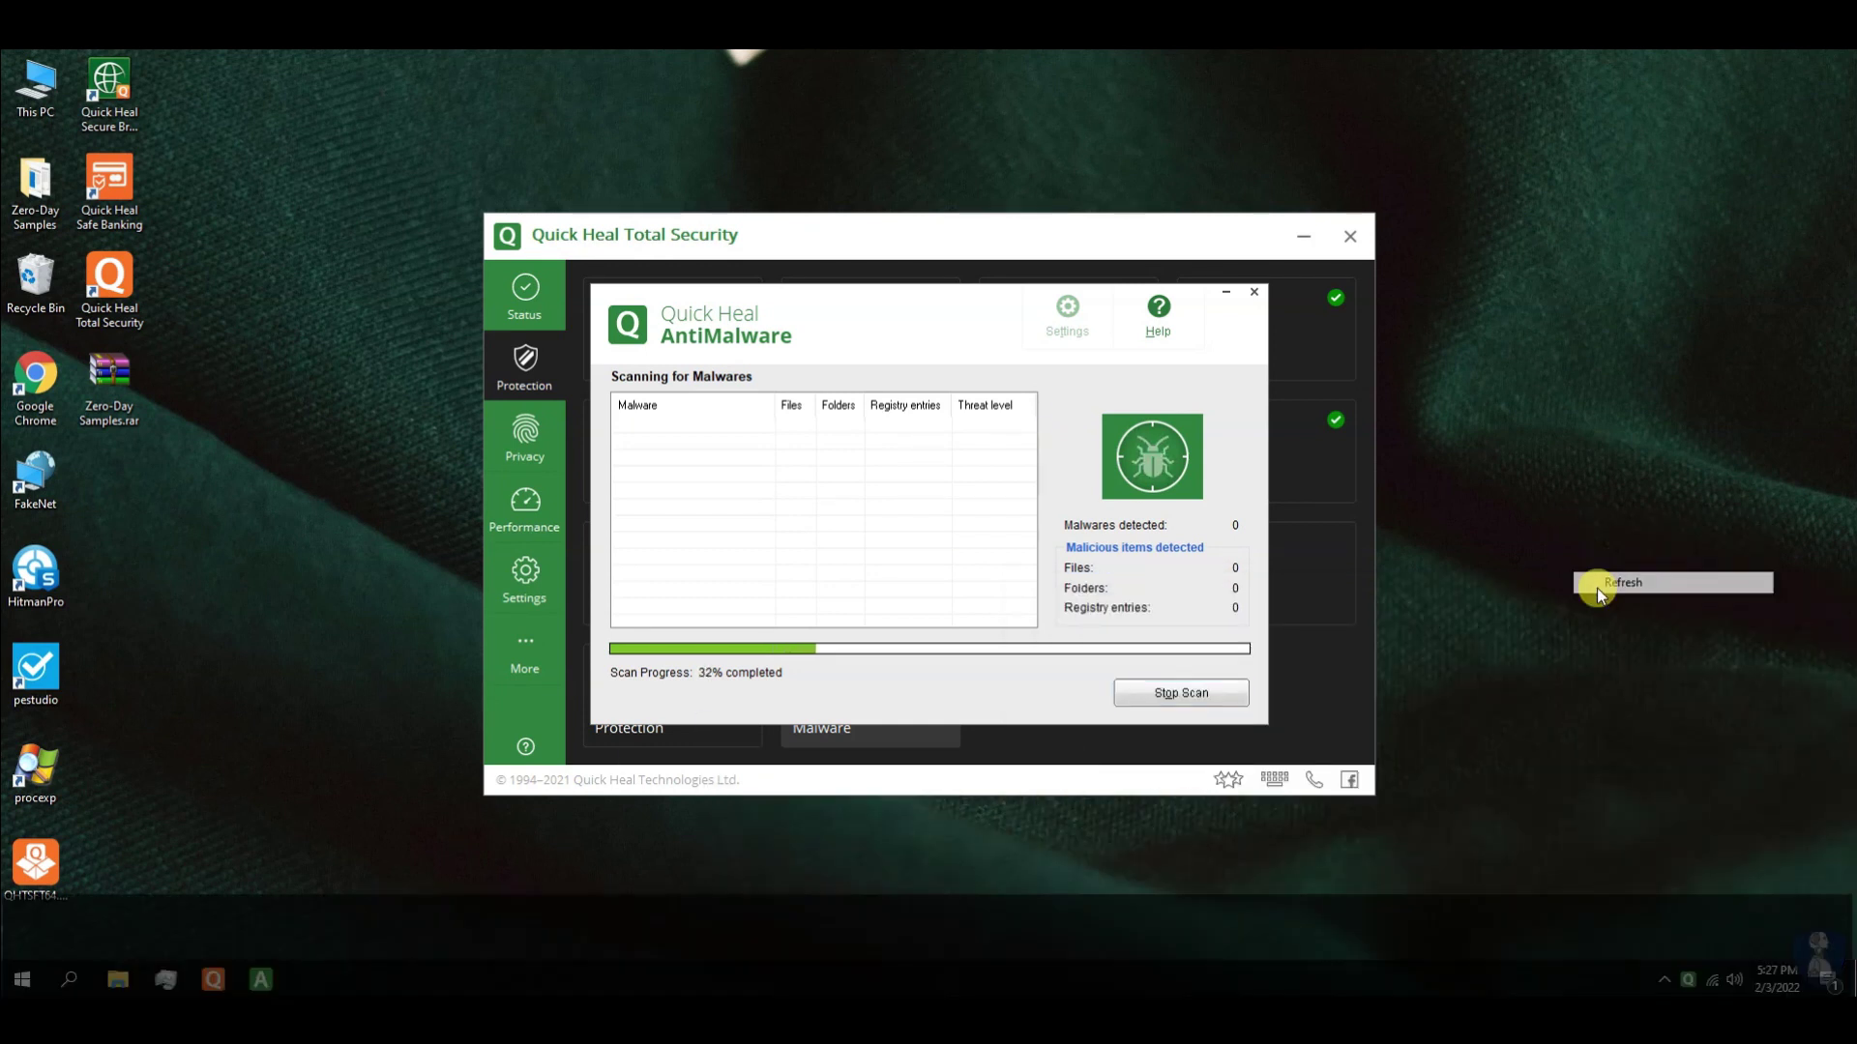
pyautogui.rightClick(1551, 549)
pyautogui.click(1606, 595)
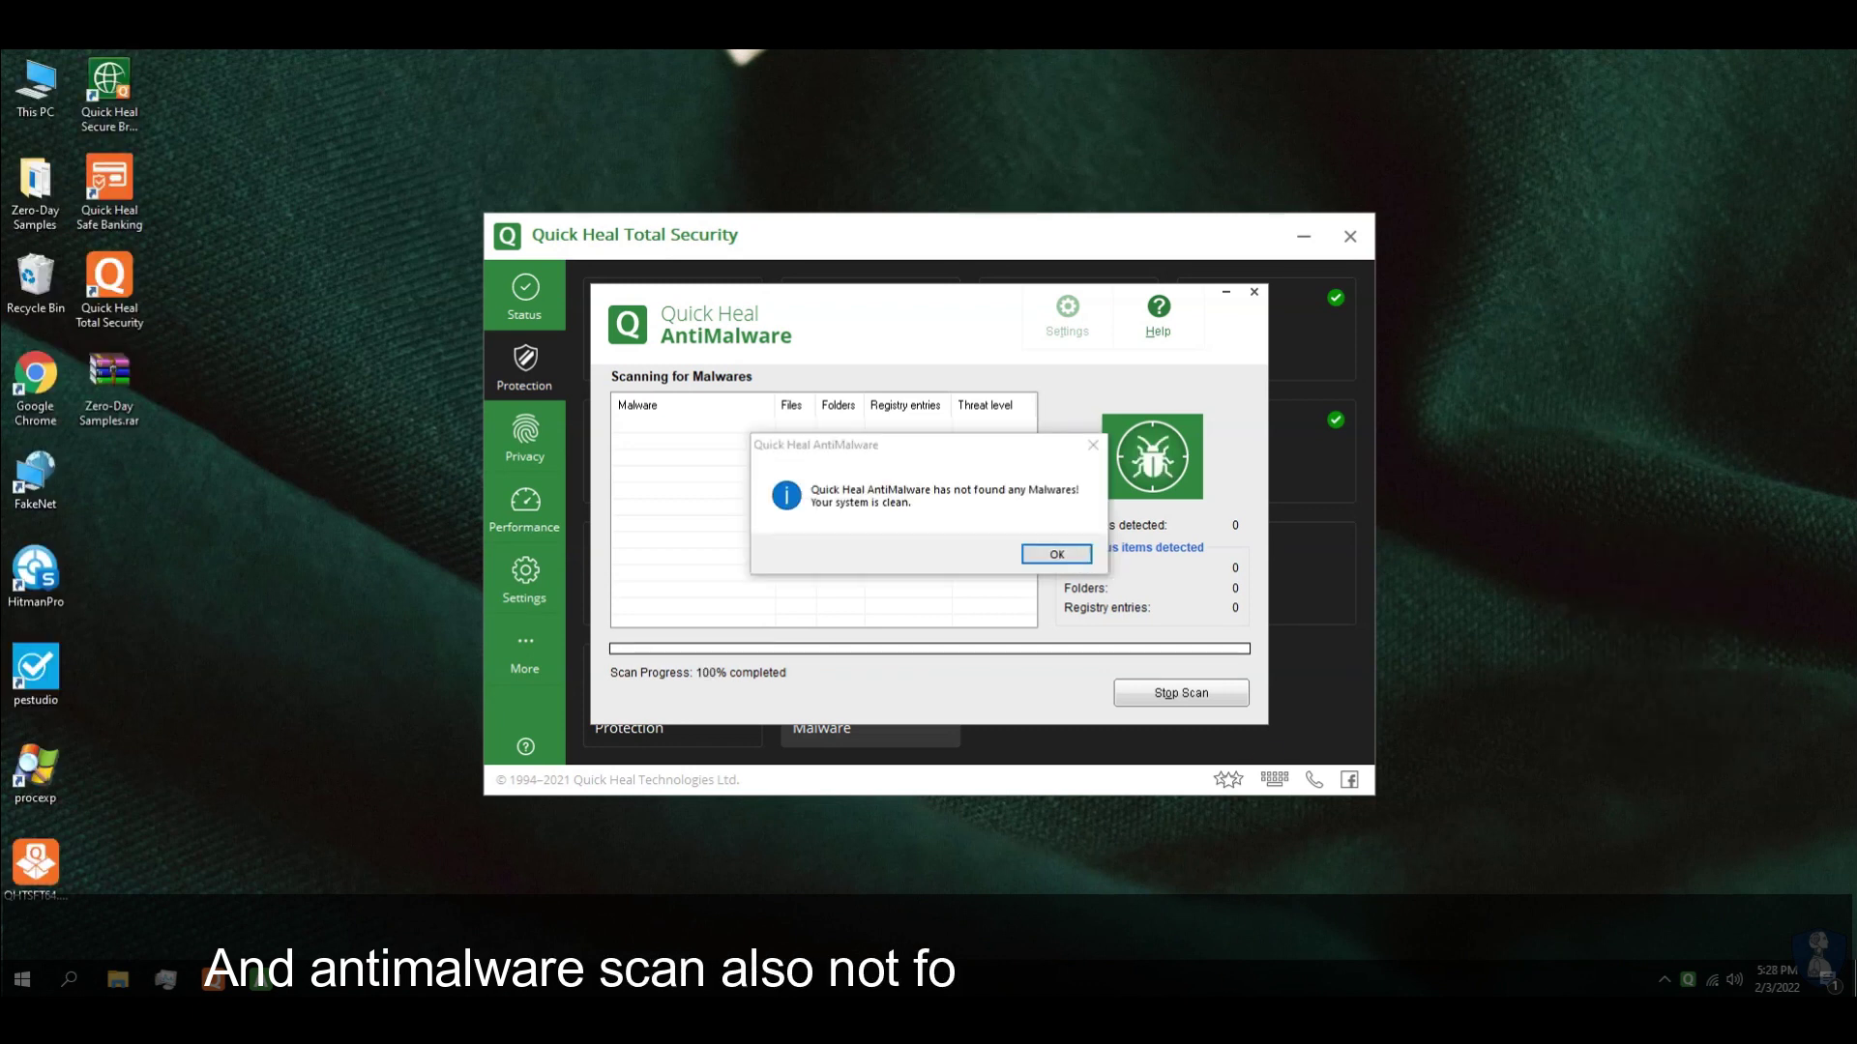
# Acknowledge the AntiMalware scan result, close the AntiMalware window and return to Quick Heal's status page
pyautogui.click(1056, 553)
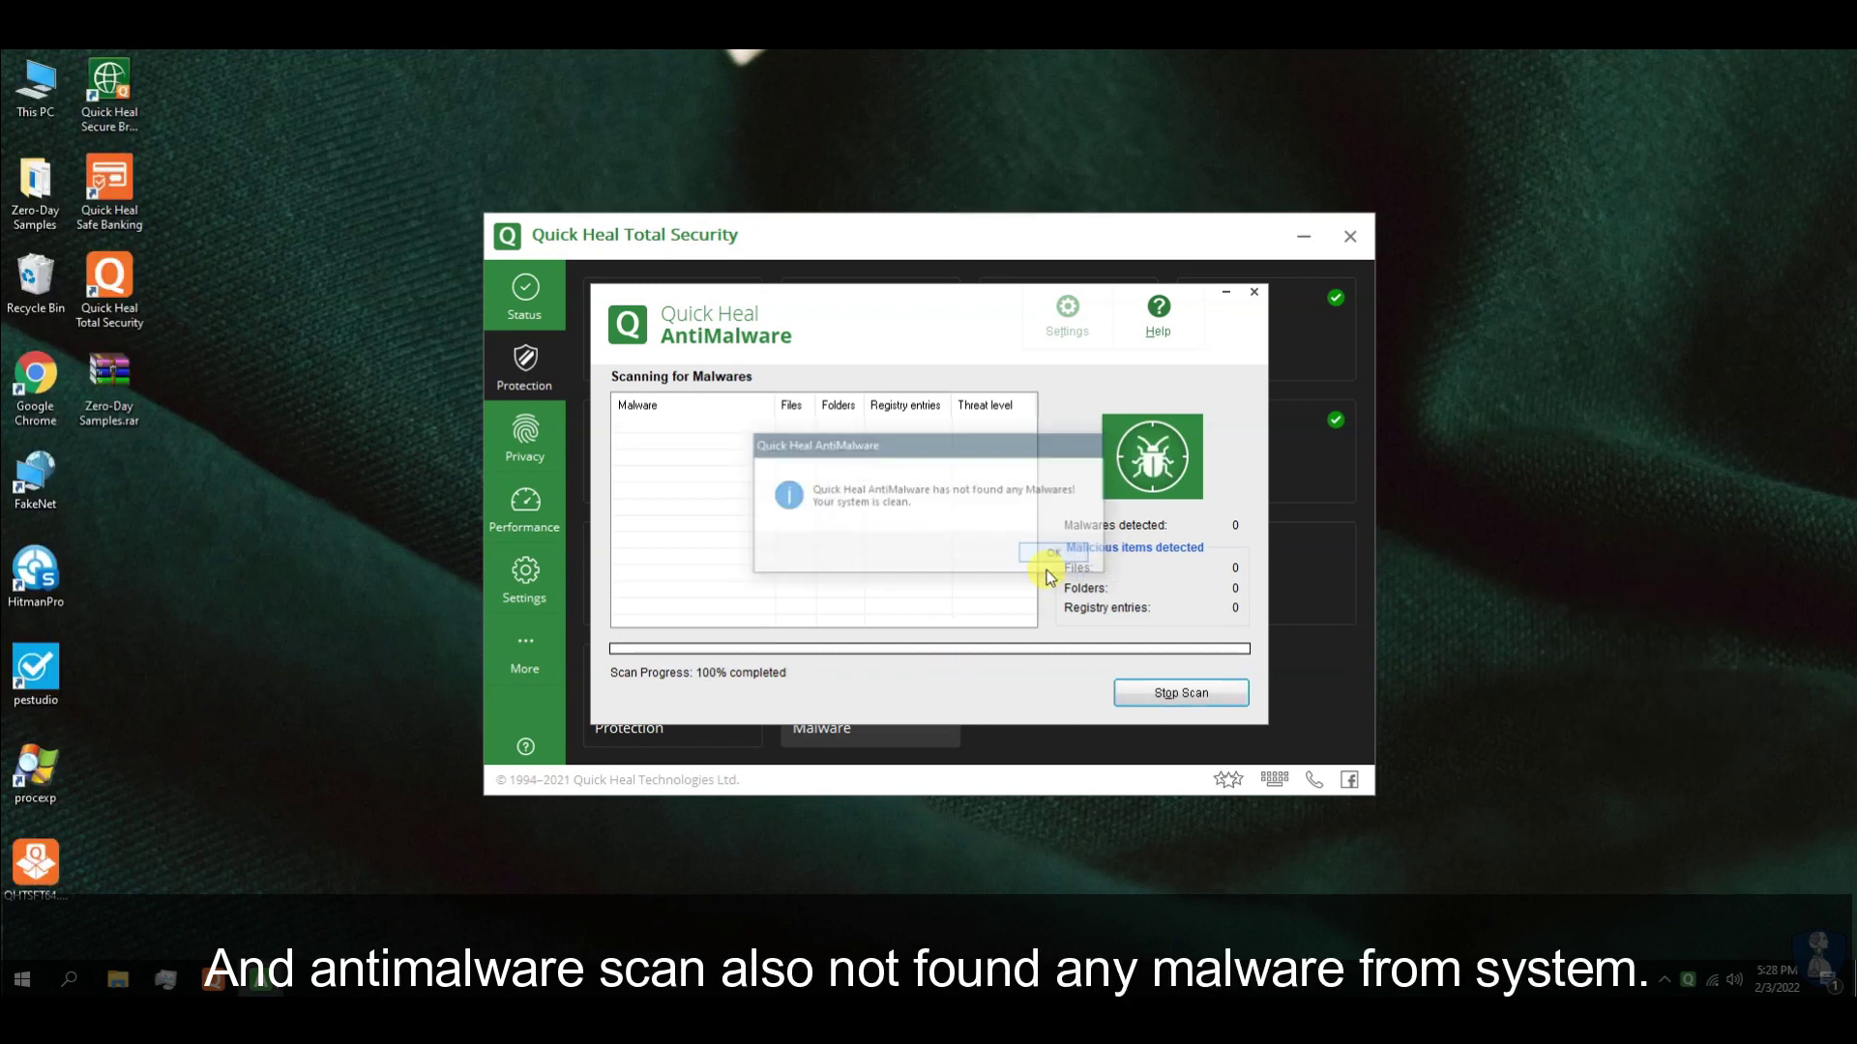
pyautogui.click(1255, 291)
pyautogui.click(525, 295)
pyautogui.click(1189, 698)
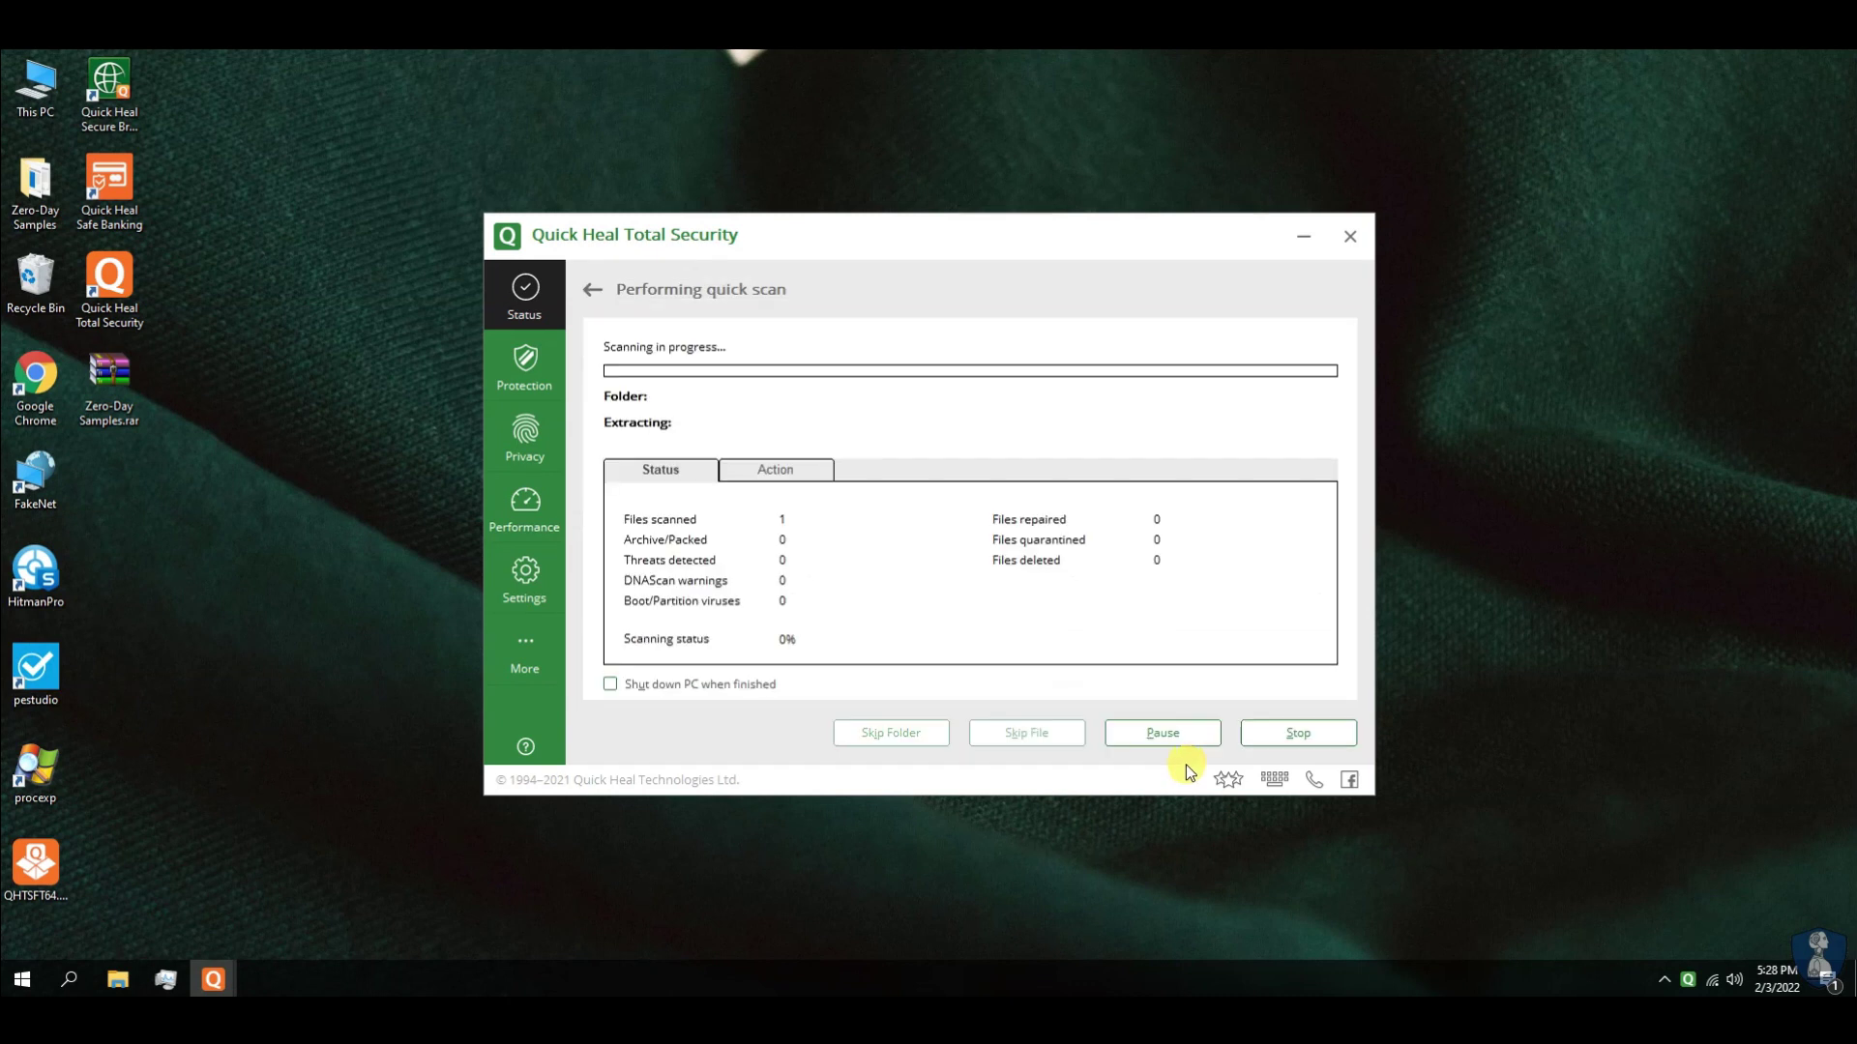
pyautogui.click(1297, 733)
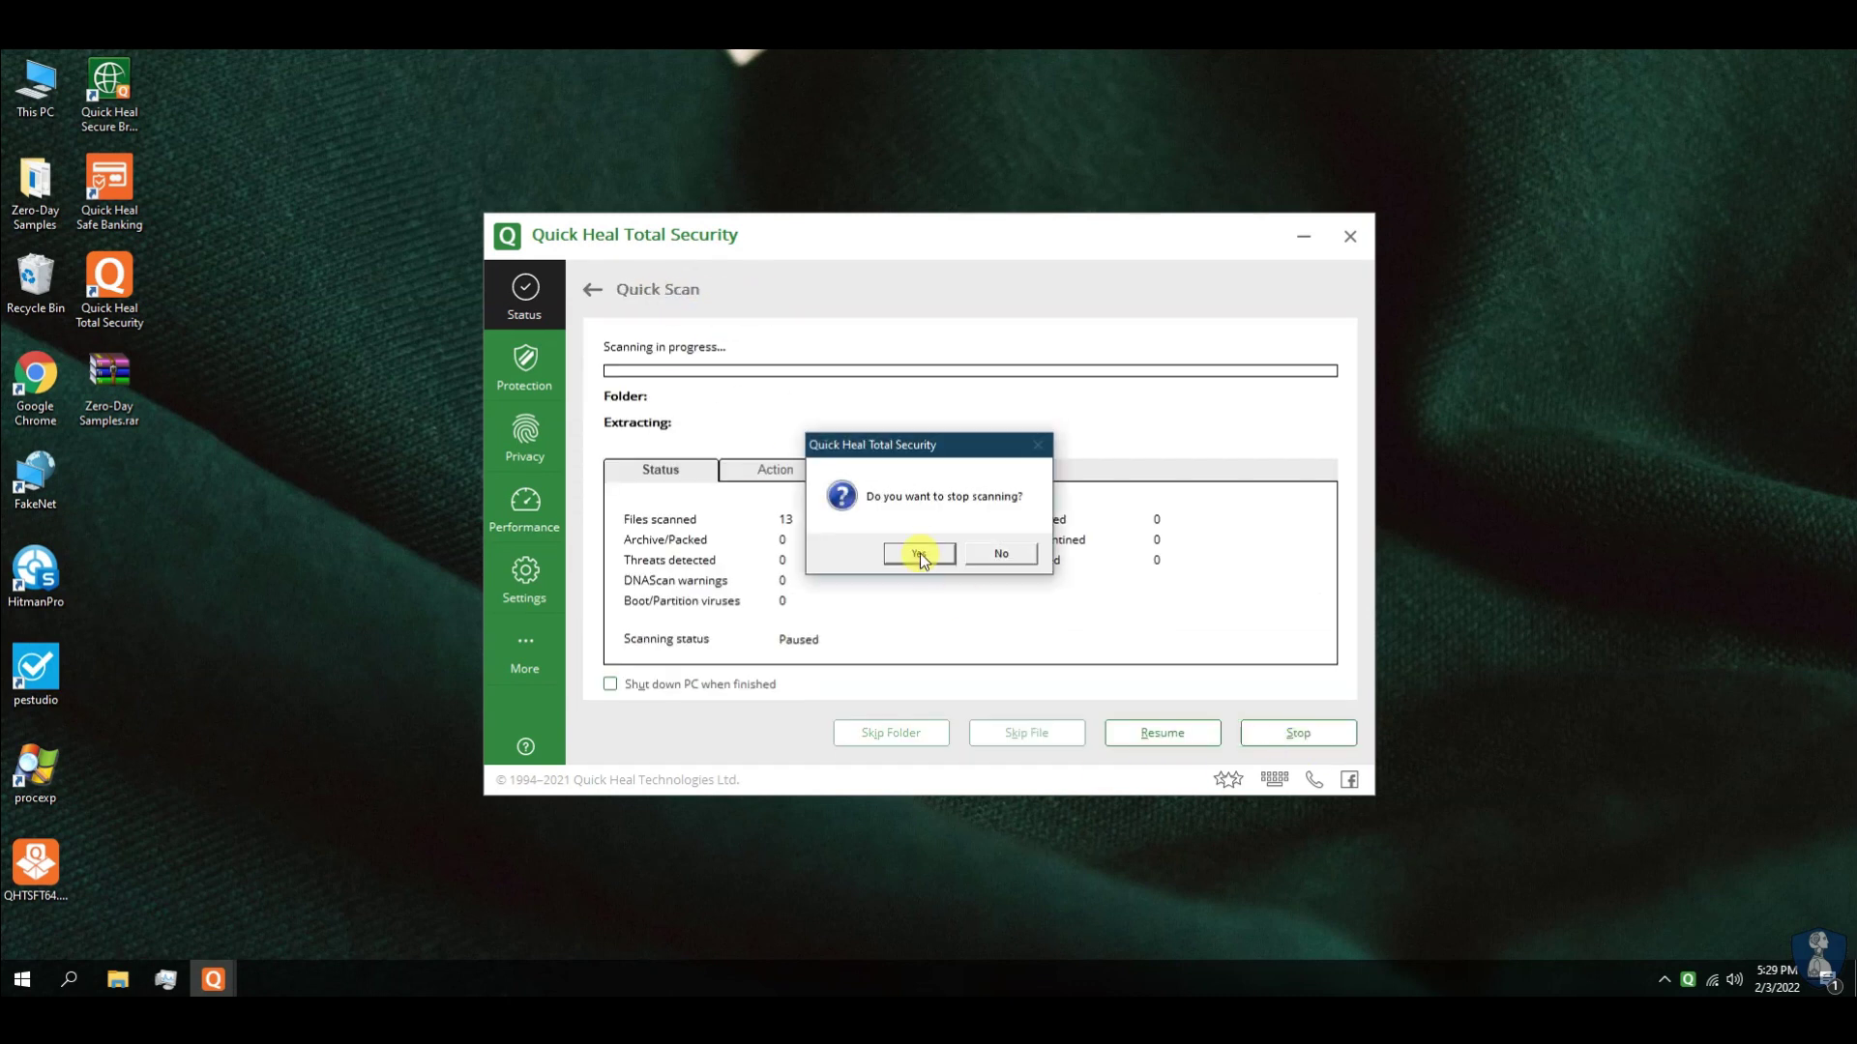
pyautogui.click(920, 552)
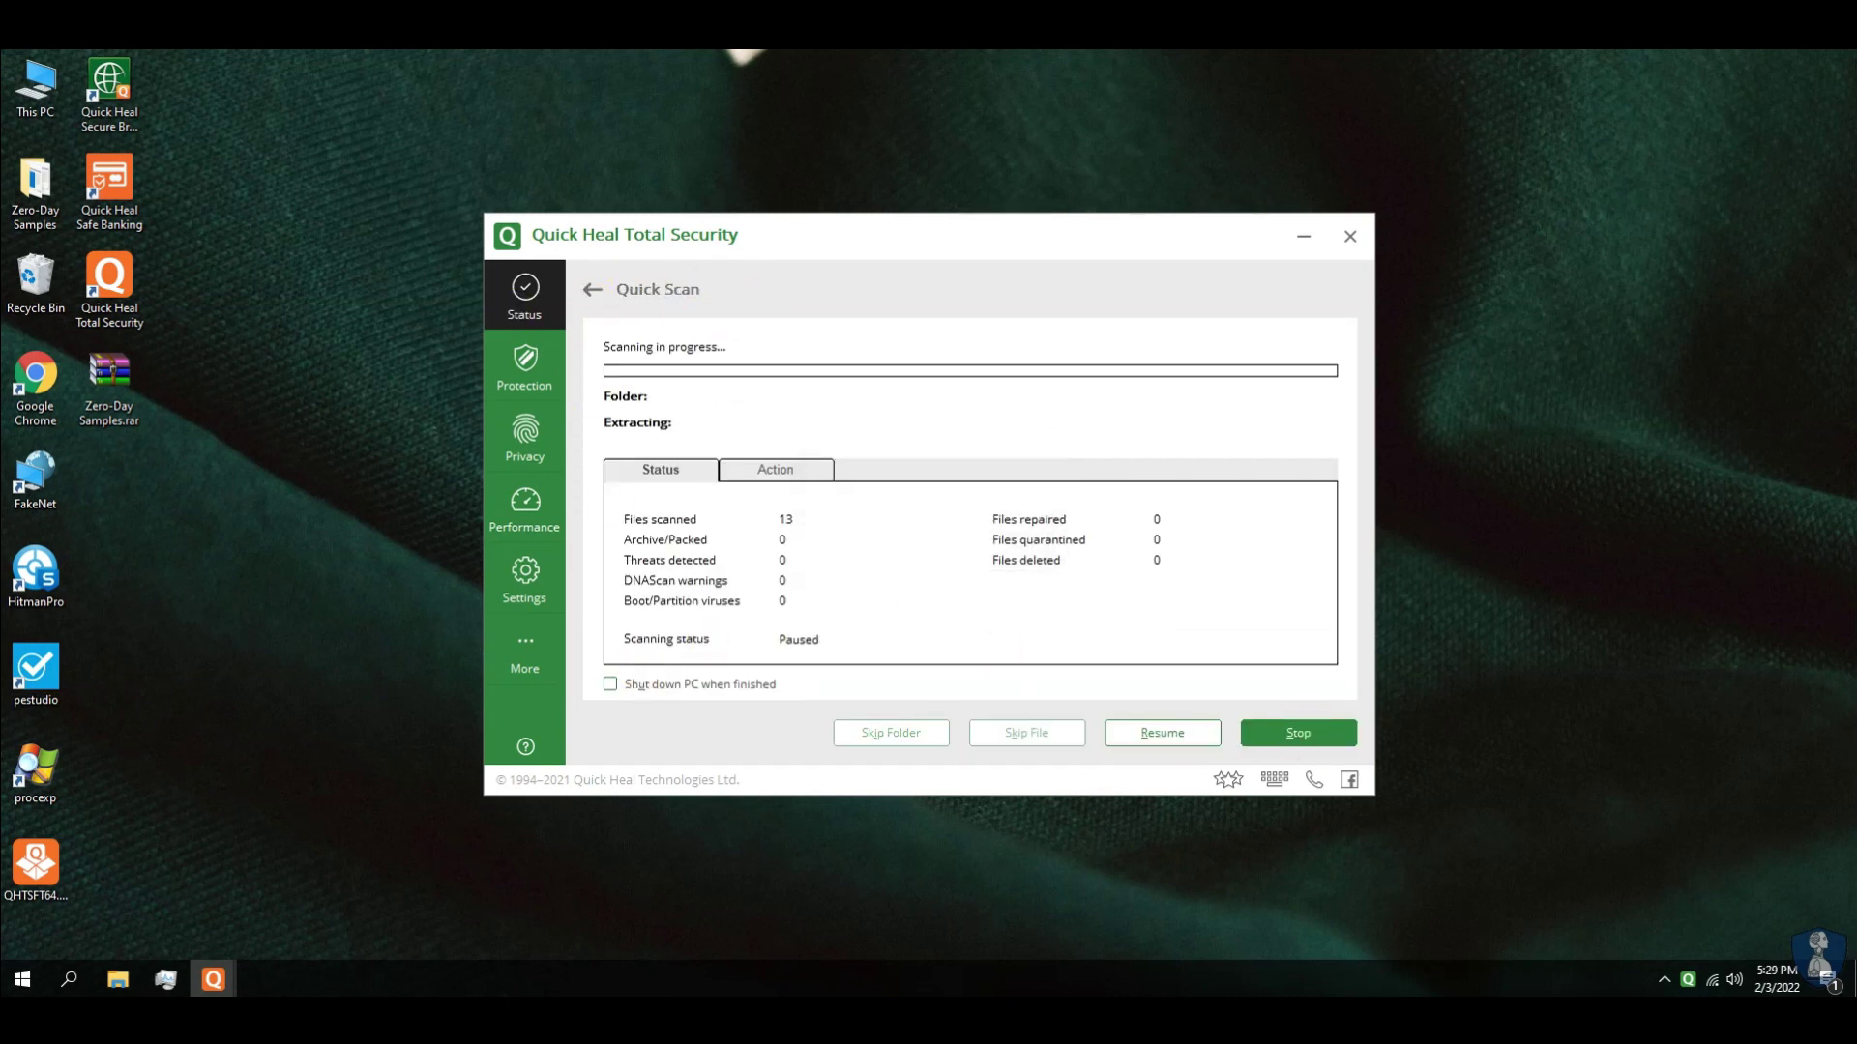
# Run a Full System Scan in Quick Heal, close the finished scan and close the program window
pyautogui.click(1323, 715)
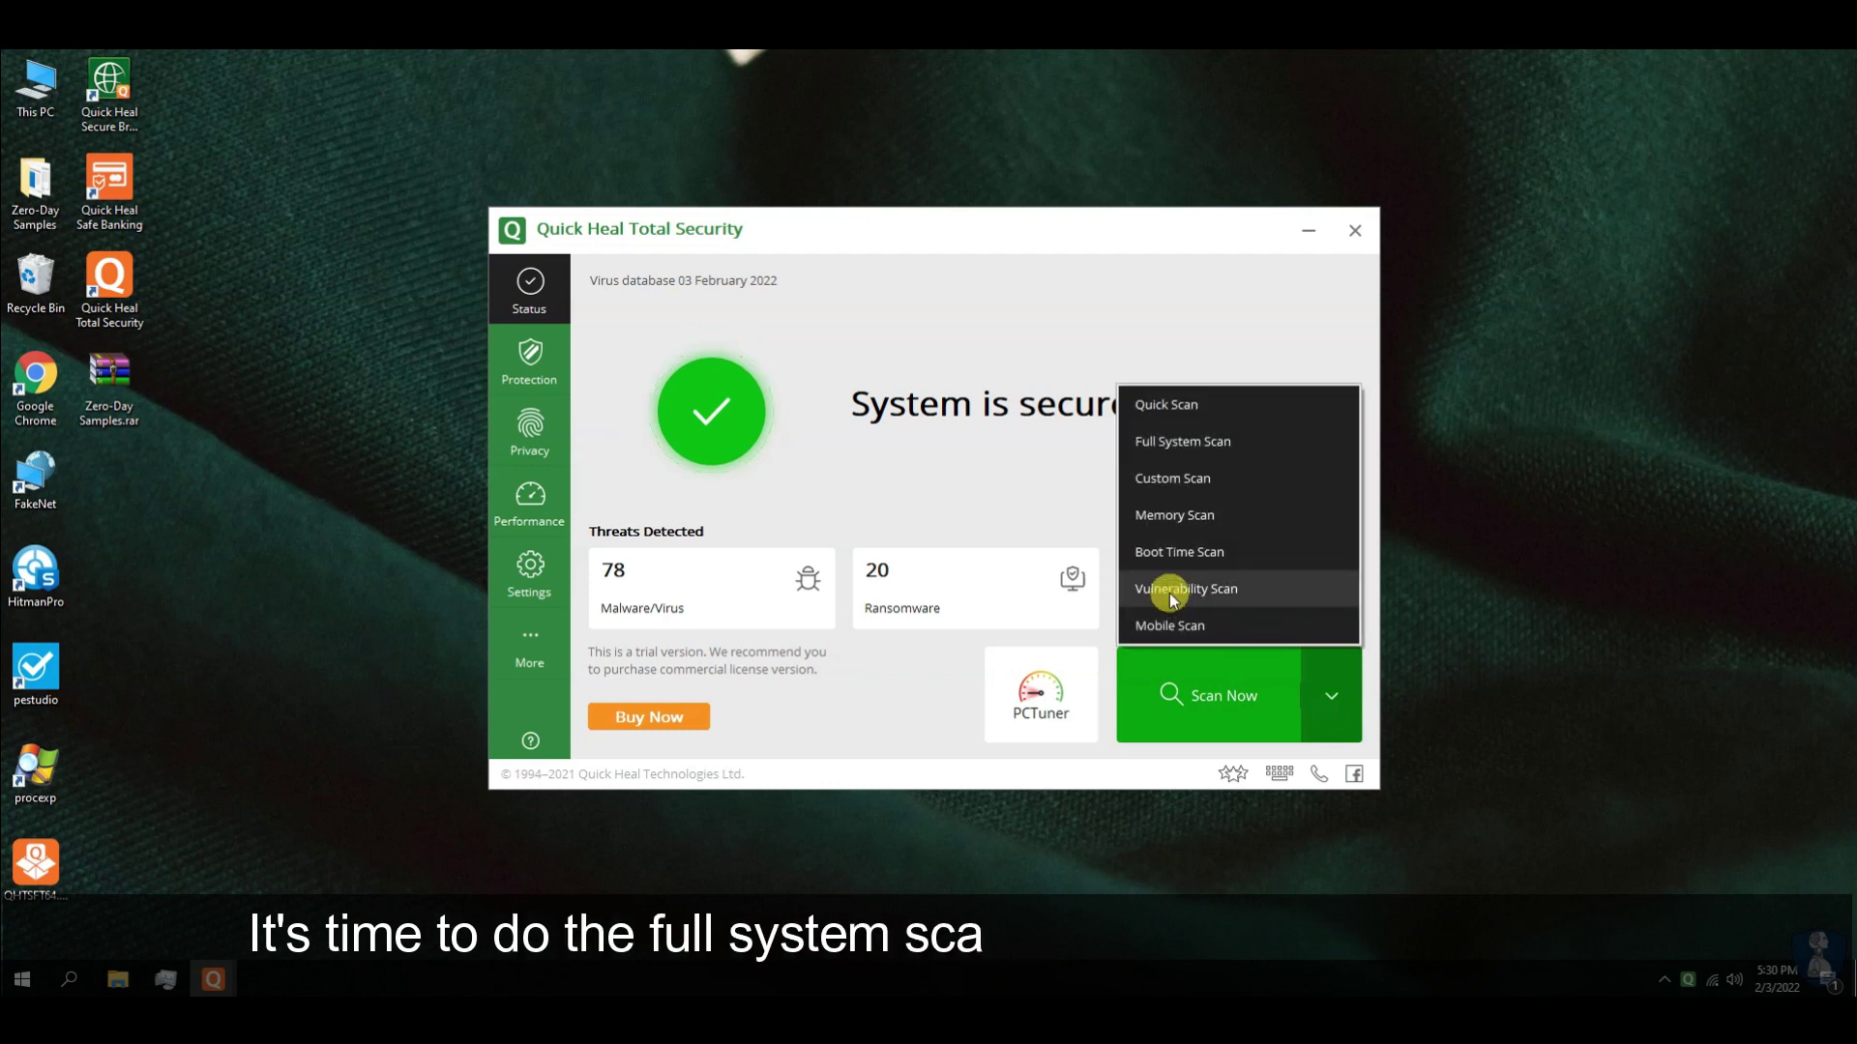
pyautogui.click(1182, 441)
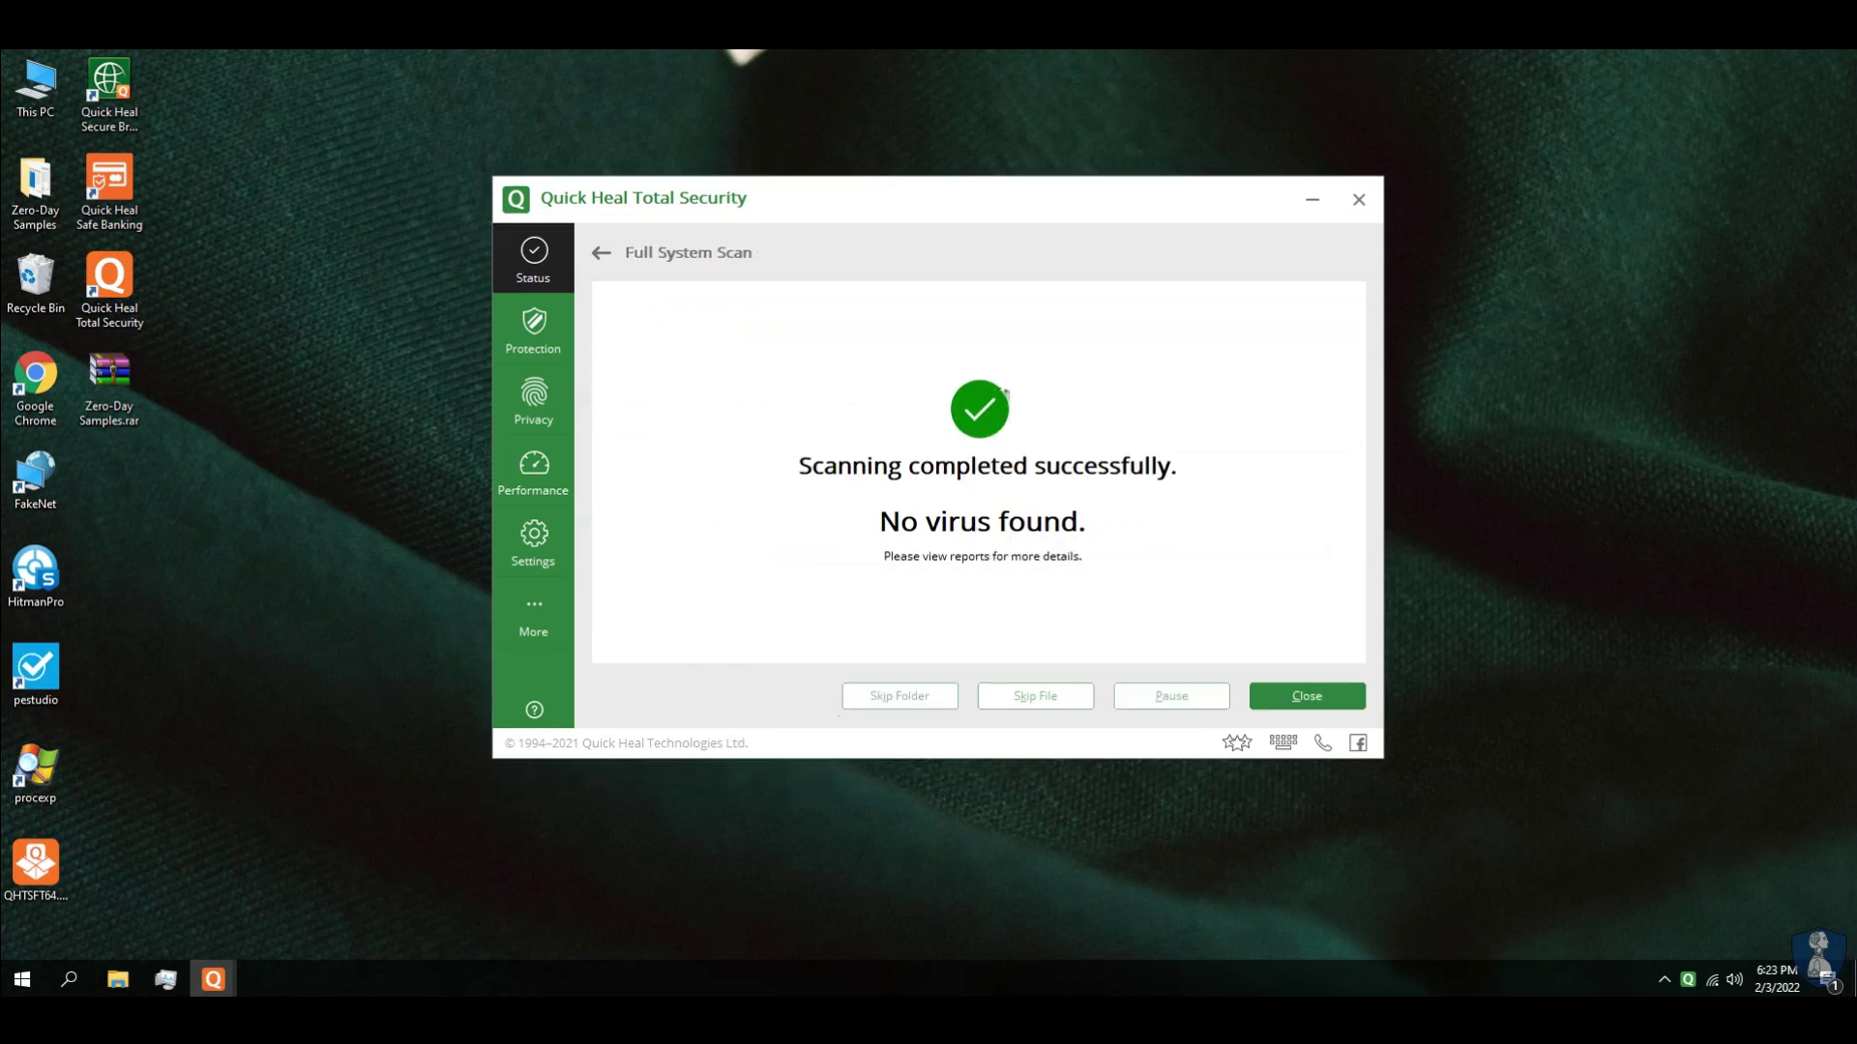
pyautogui.click(1310, 698)
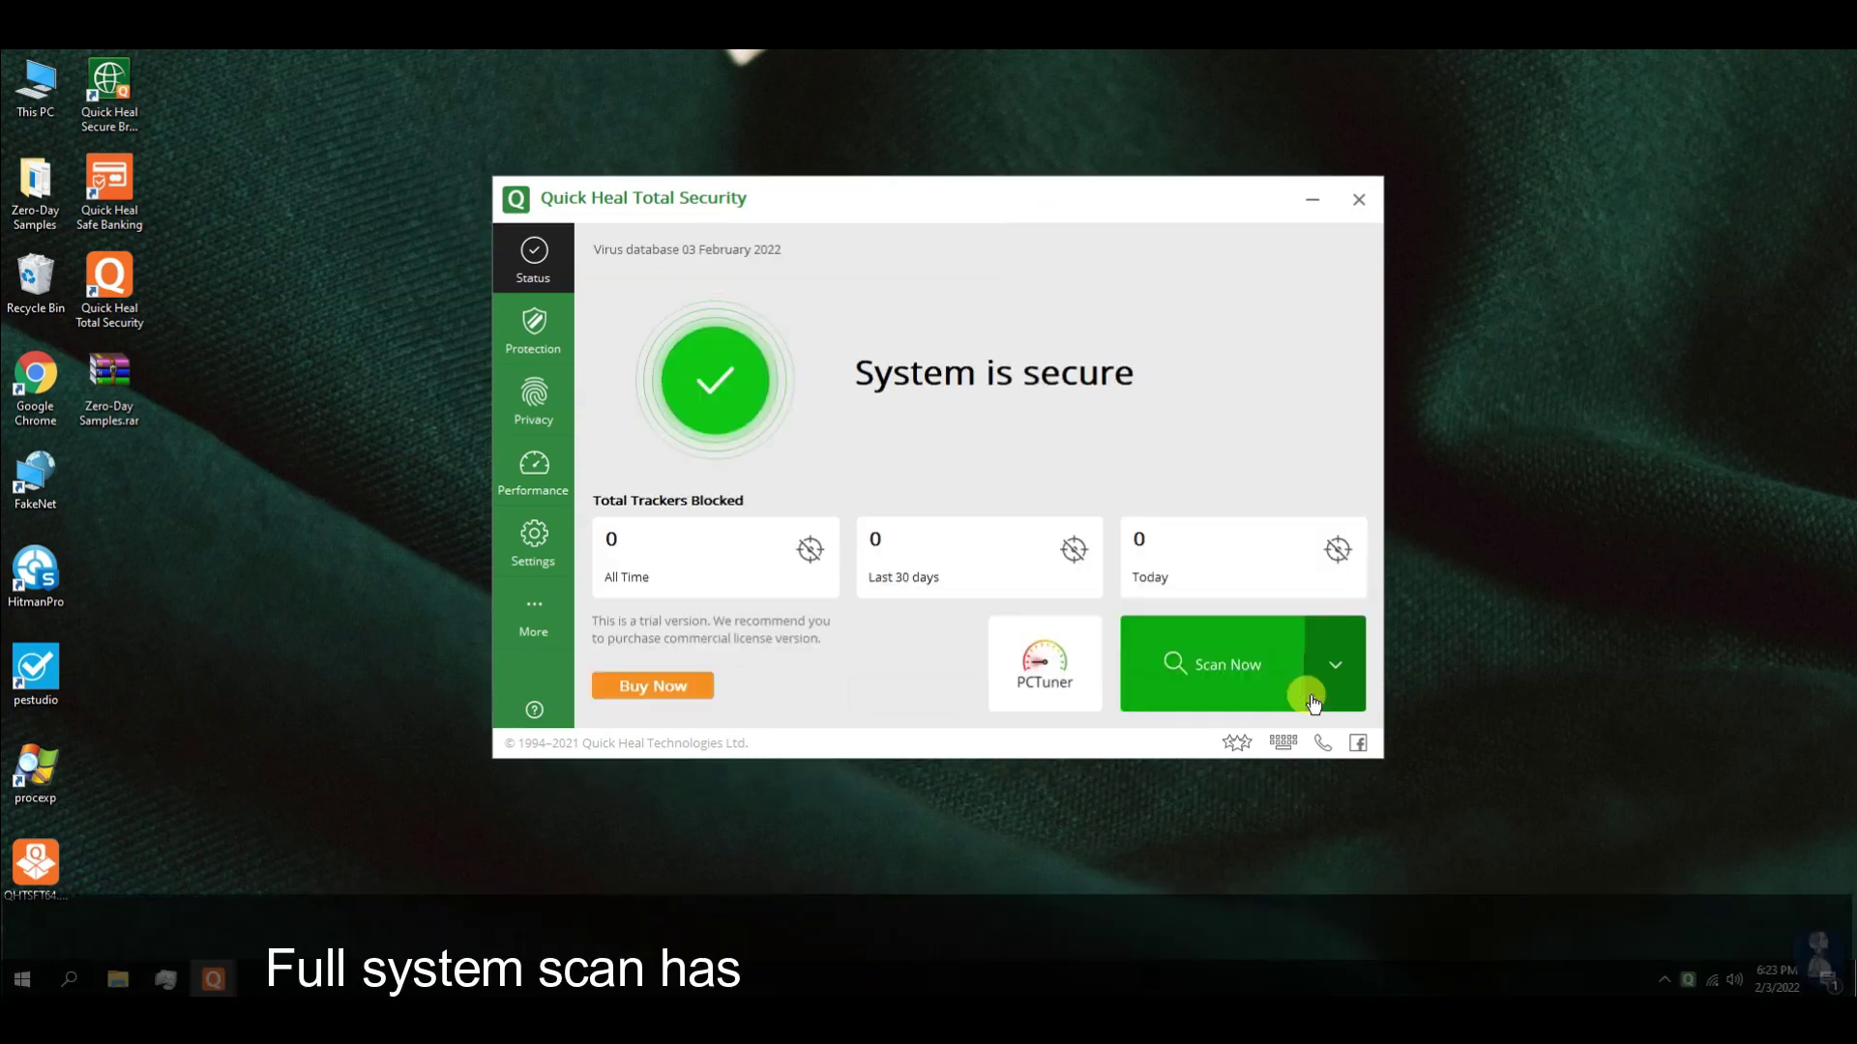
pyautogui.click(1357, 199)
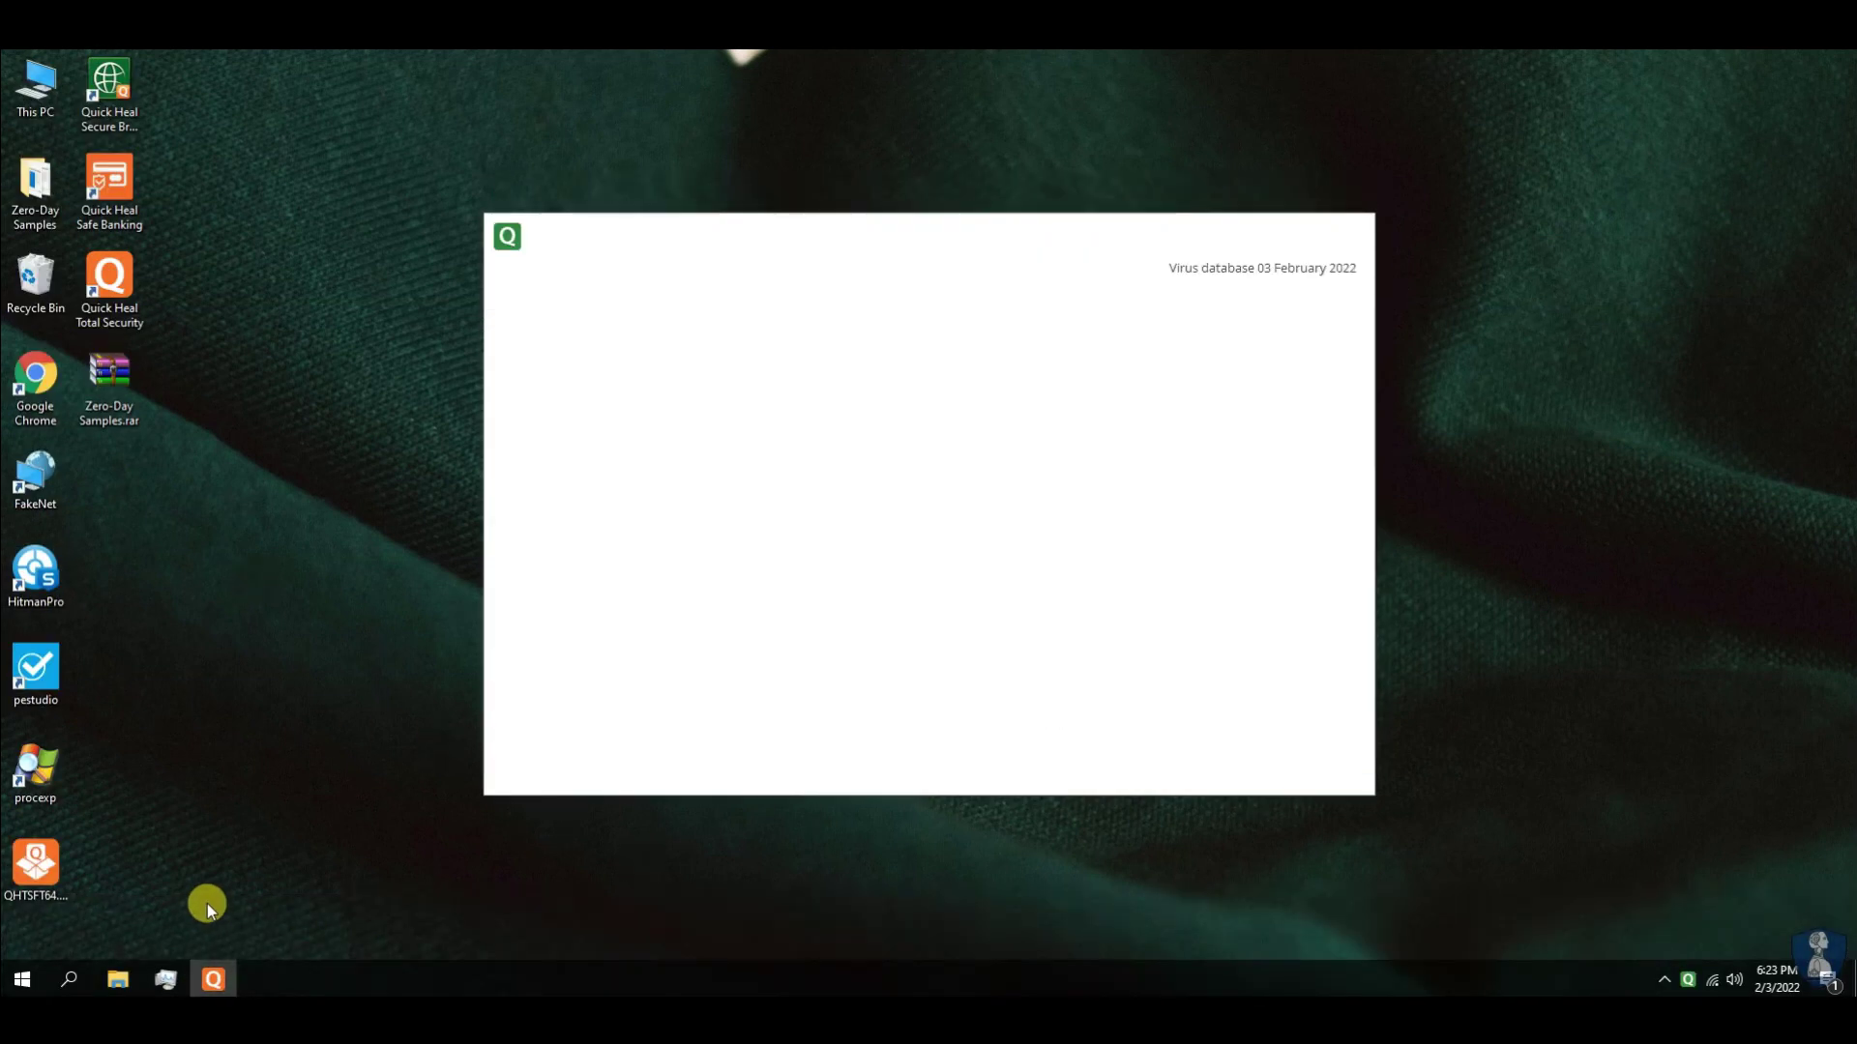
pyautogui.click(1351, 236)
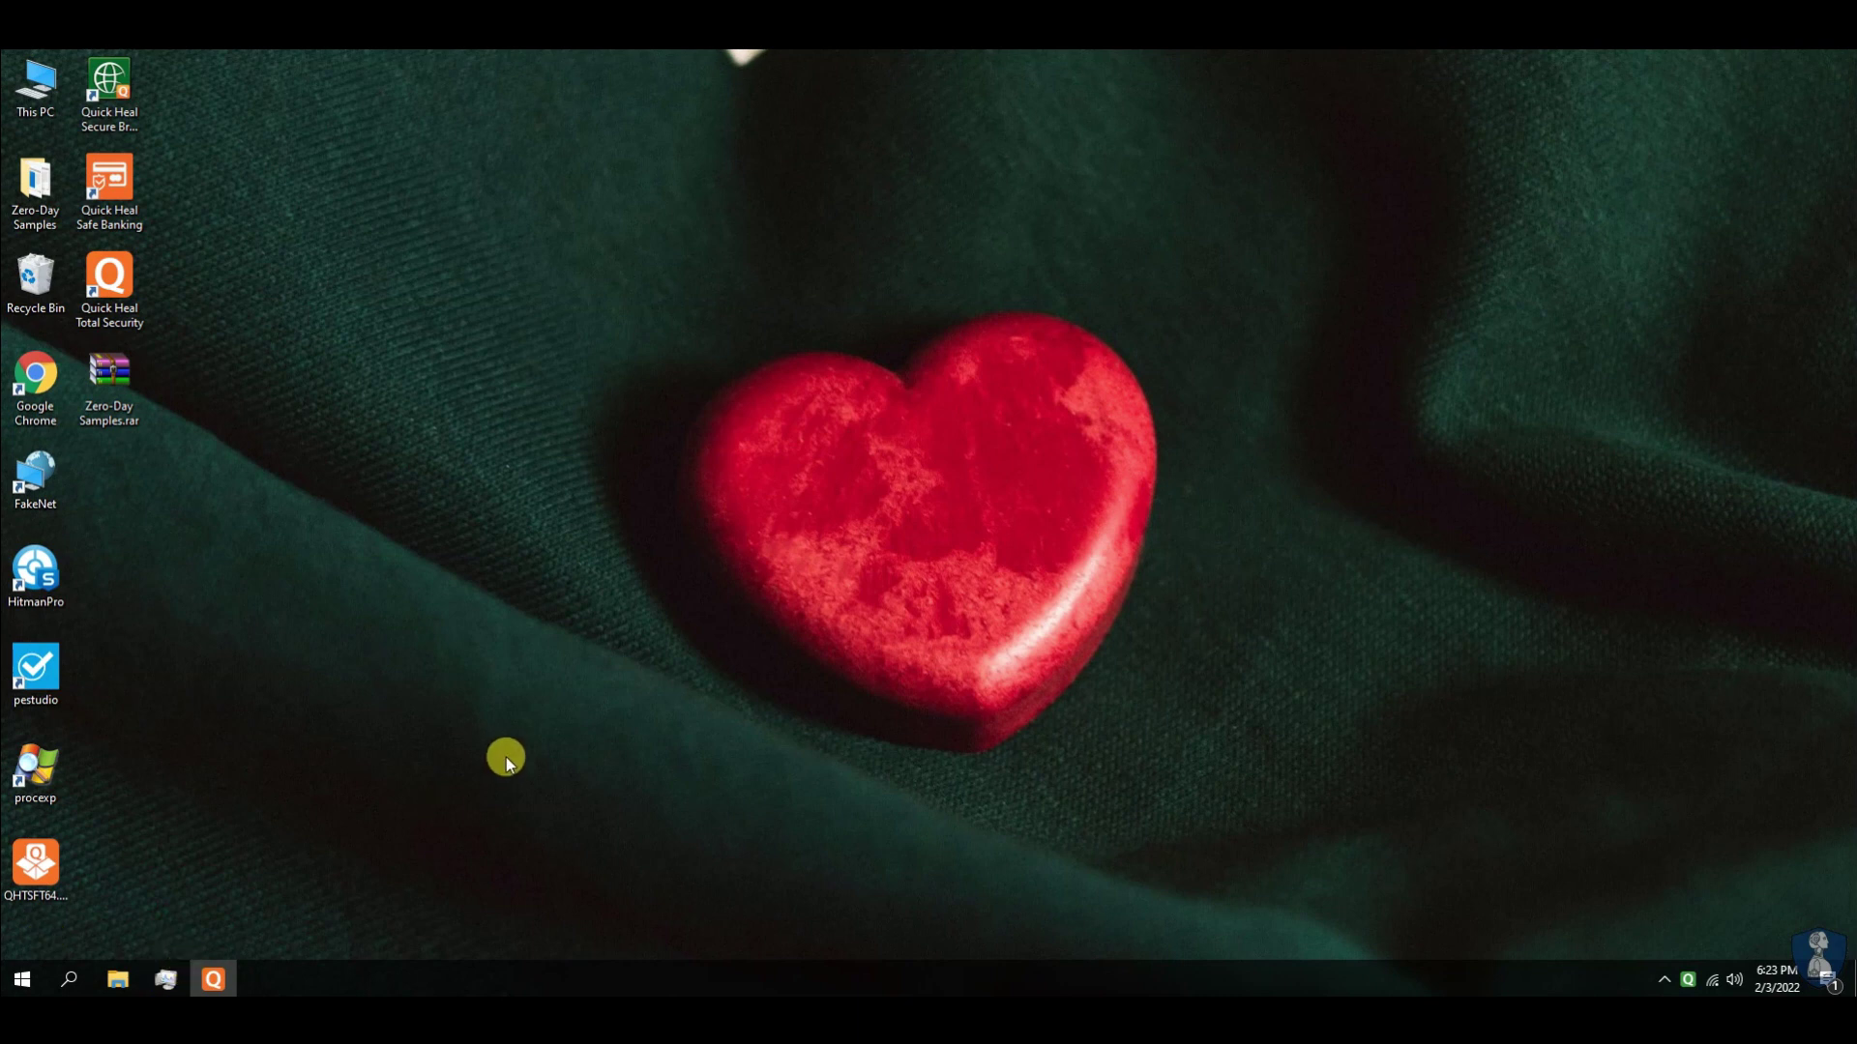
# Open Task Manager, review the remaining executables in the Zero-Day Samples folder and close the folder
pyautogui.hotkey('ctrl', 'shift', 'Escape')
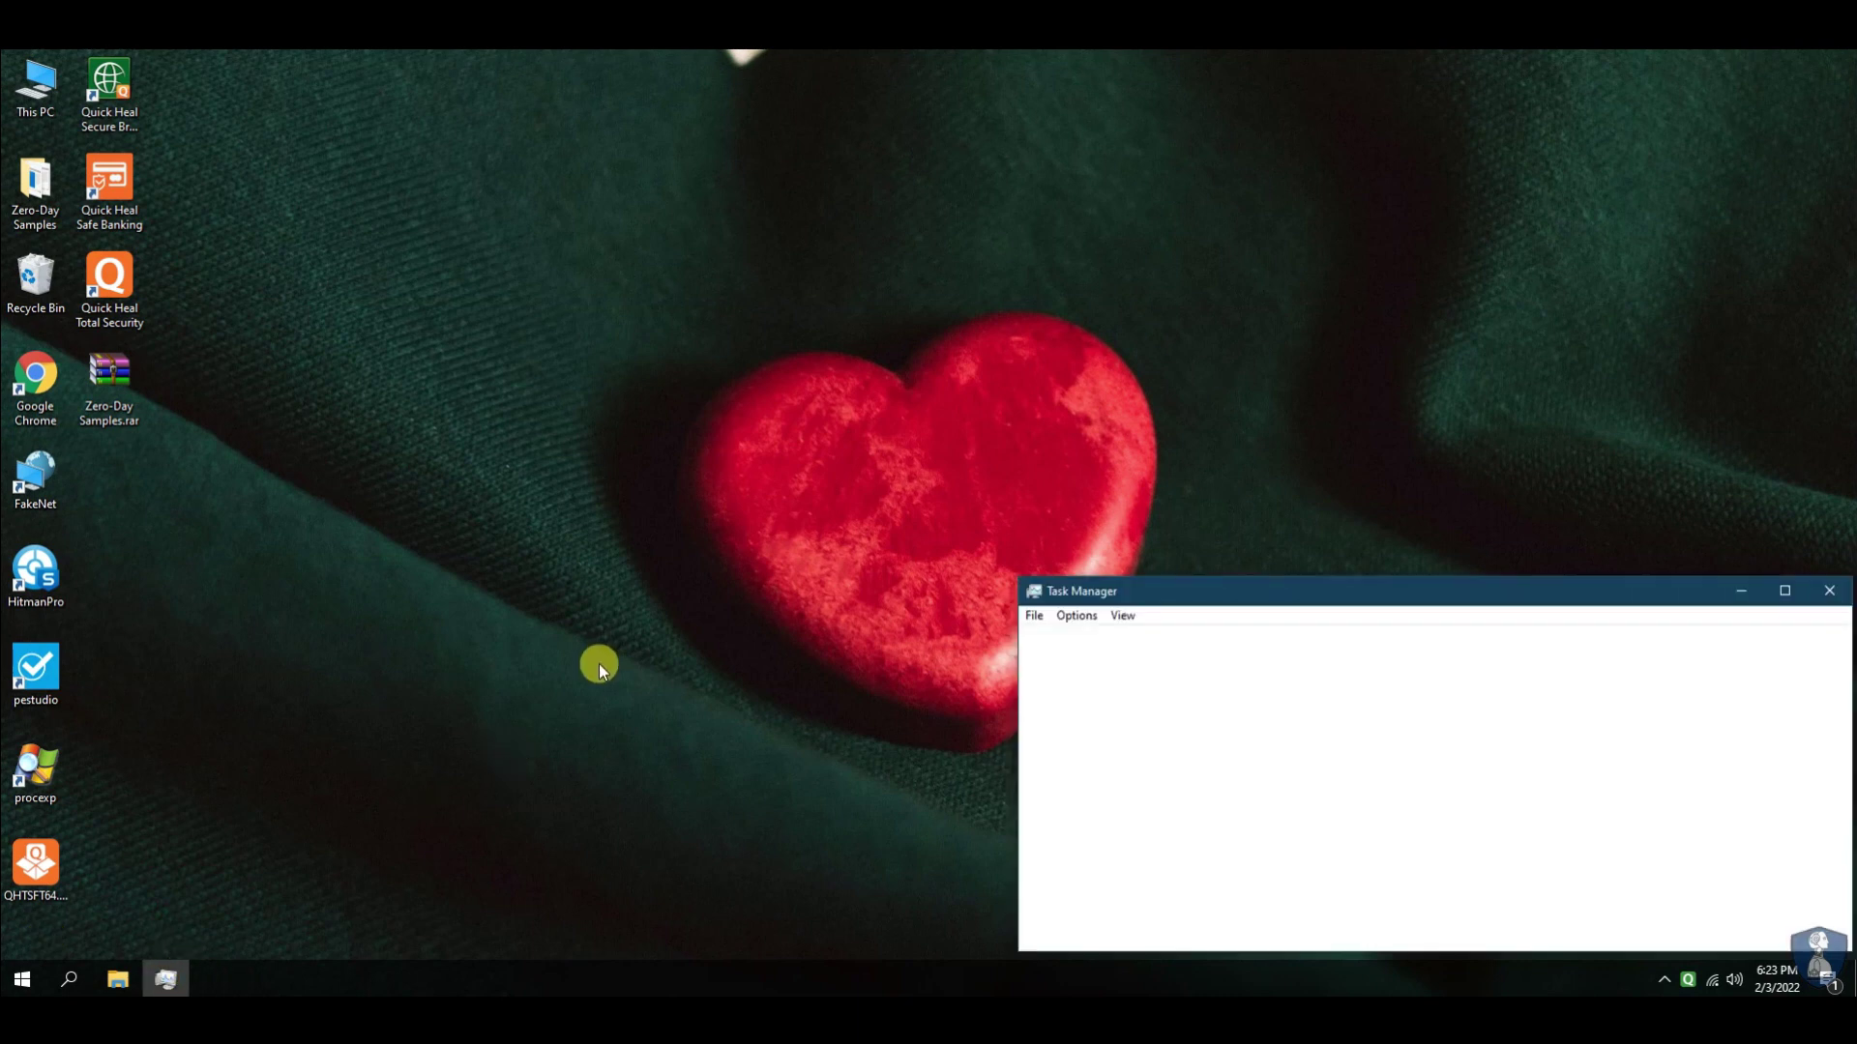
pyautogui.click(252, 245)
pyautogui.doubleClick(35, 180)
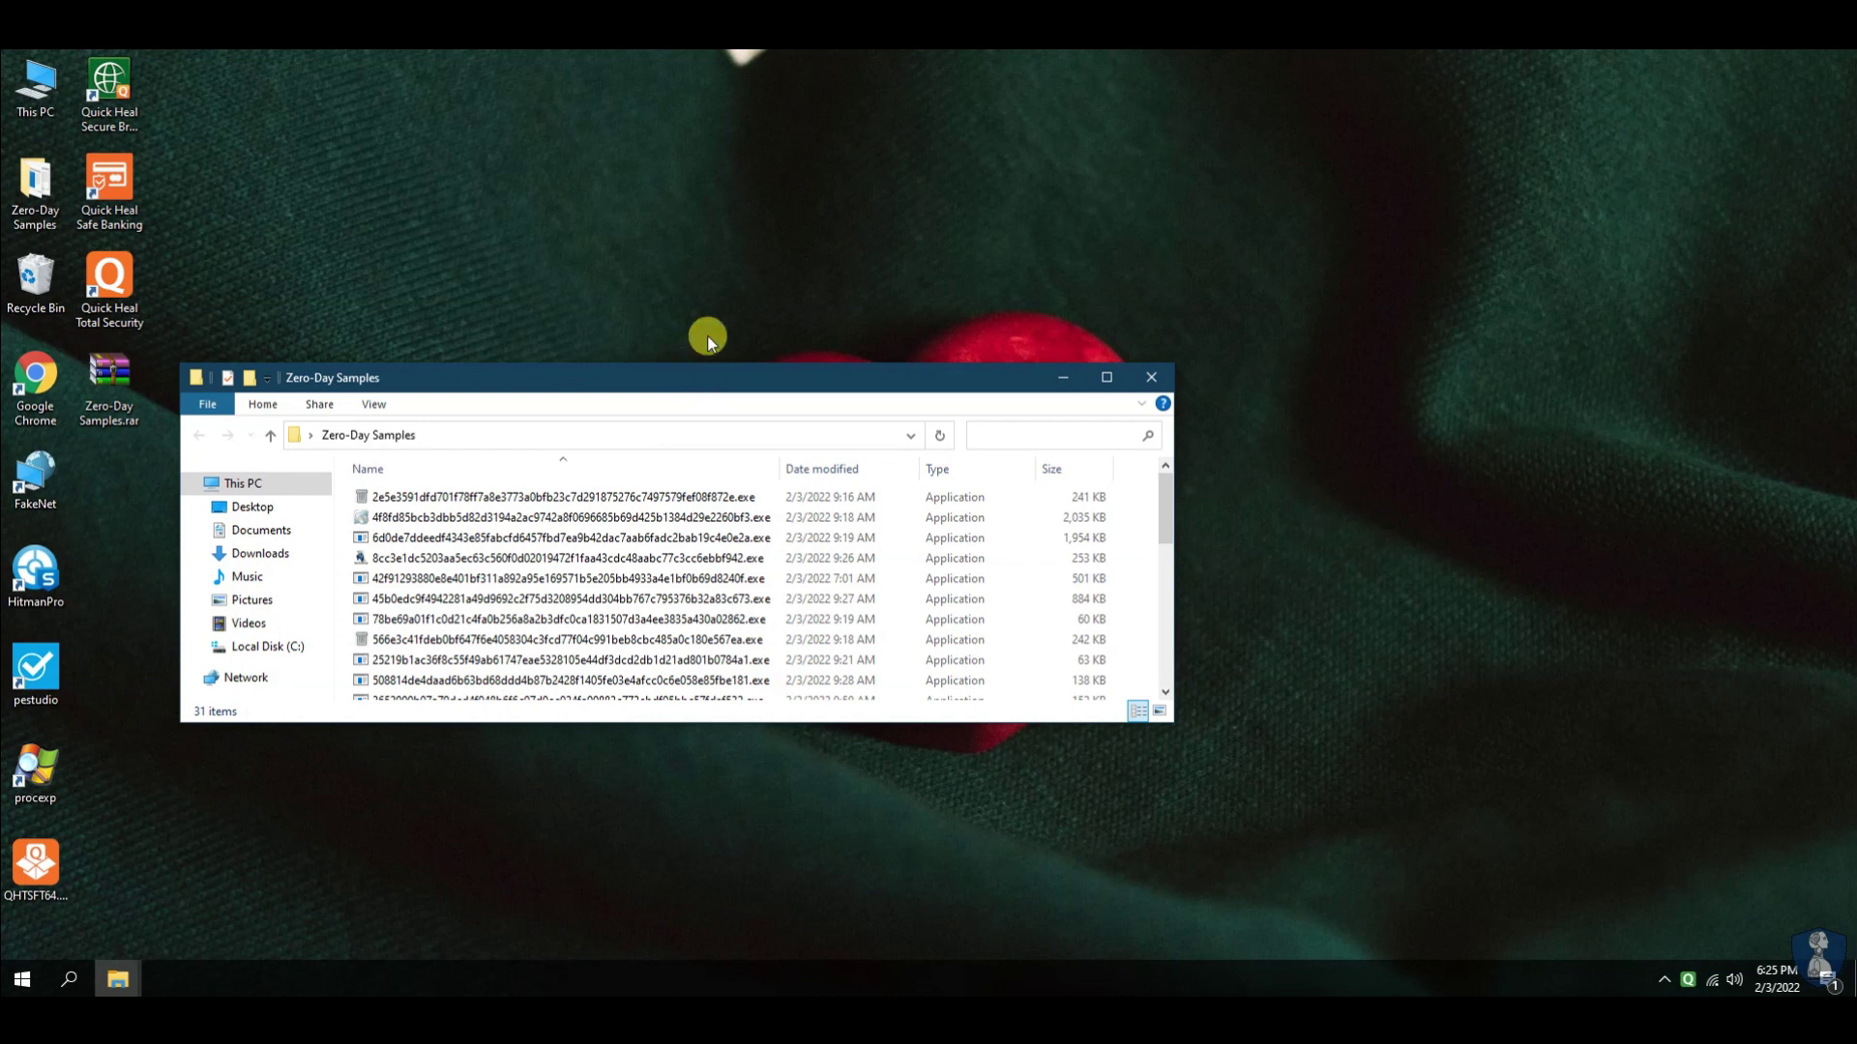
pyautogui.scroll(-4, 566, 778)
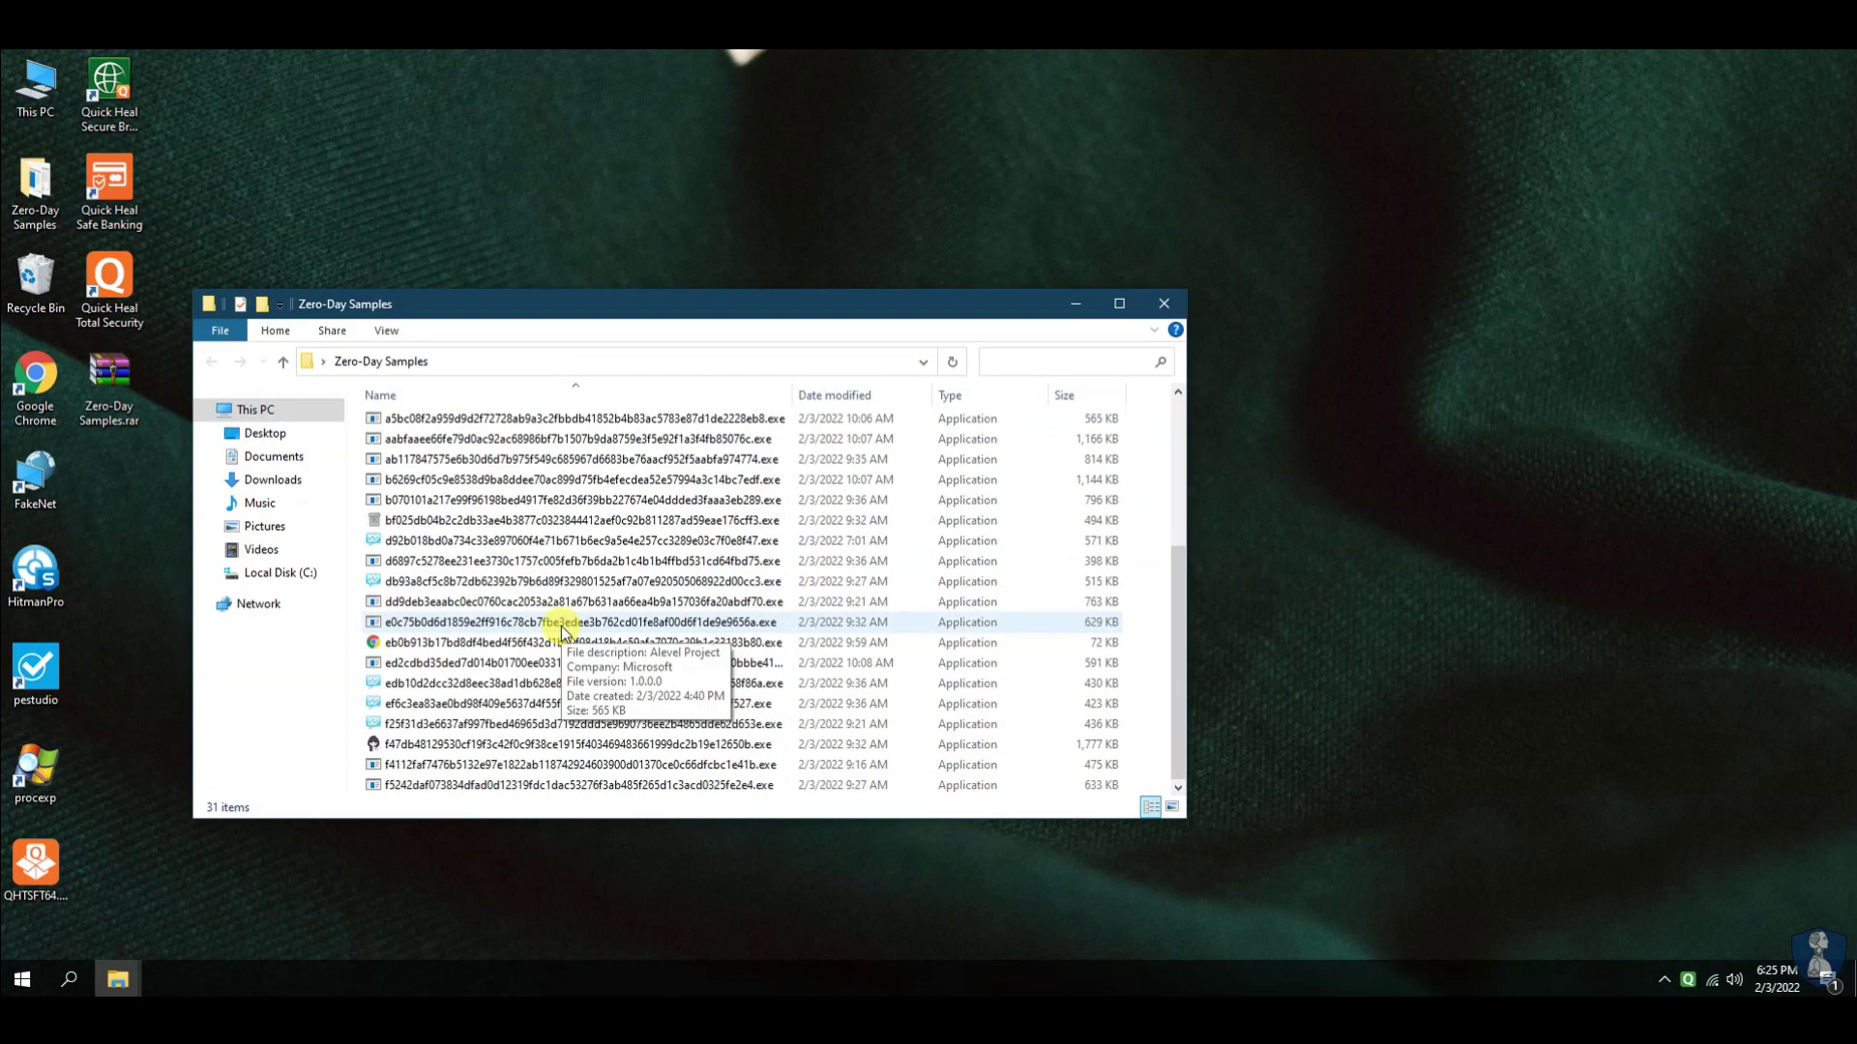
pyautogui.click(1165, 307)
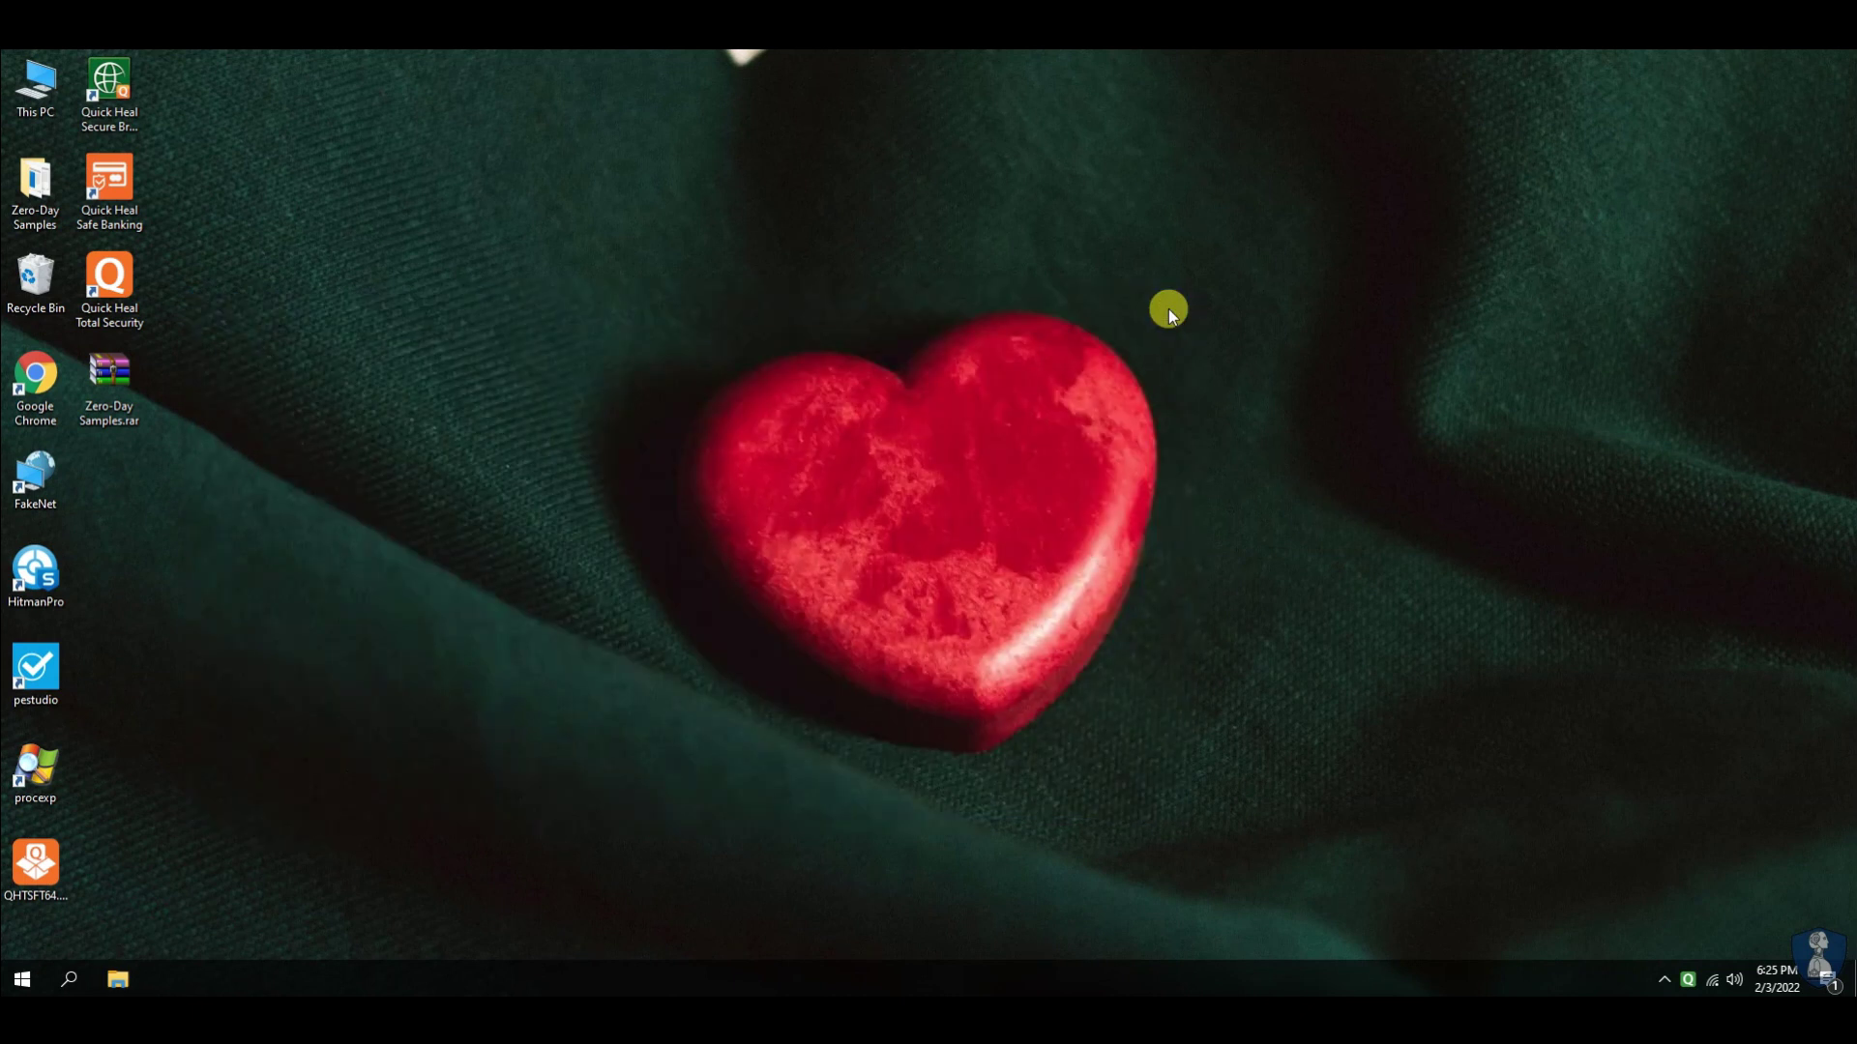
# Restart the computer after the Quick Heal scans
pyautogui.click(17, 983)
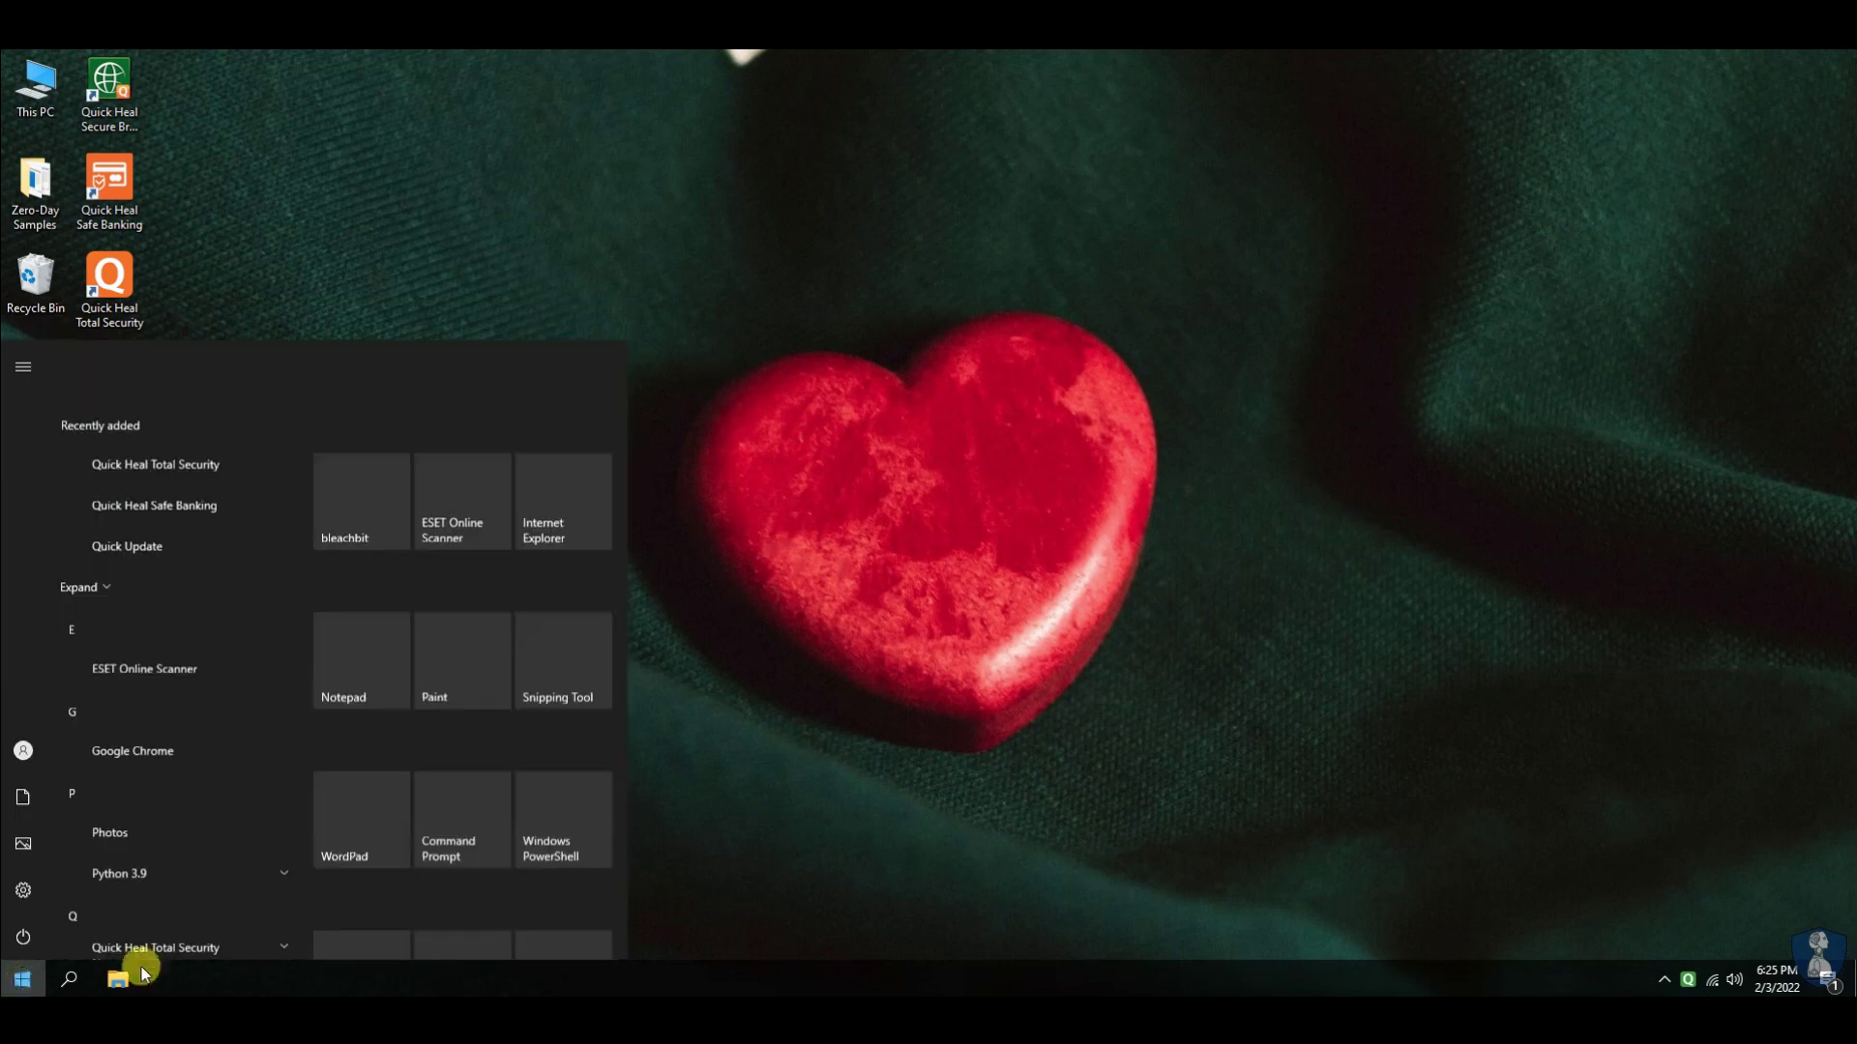
pyautogui.click(27, 939)
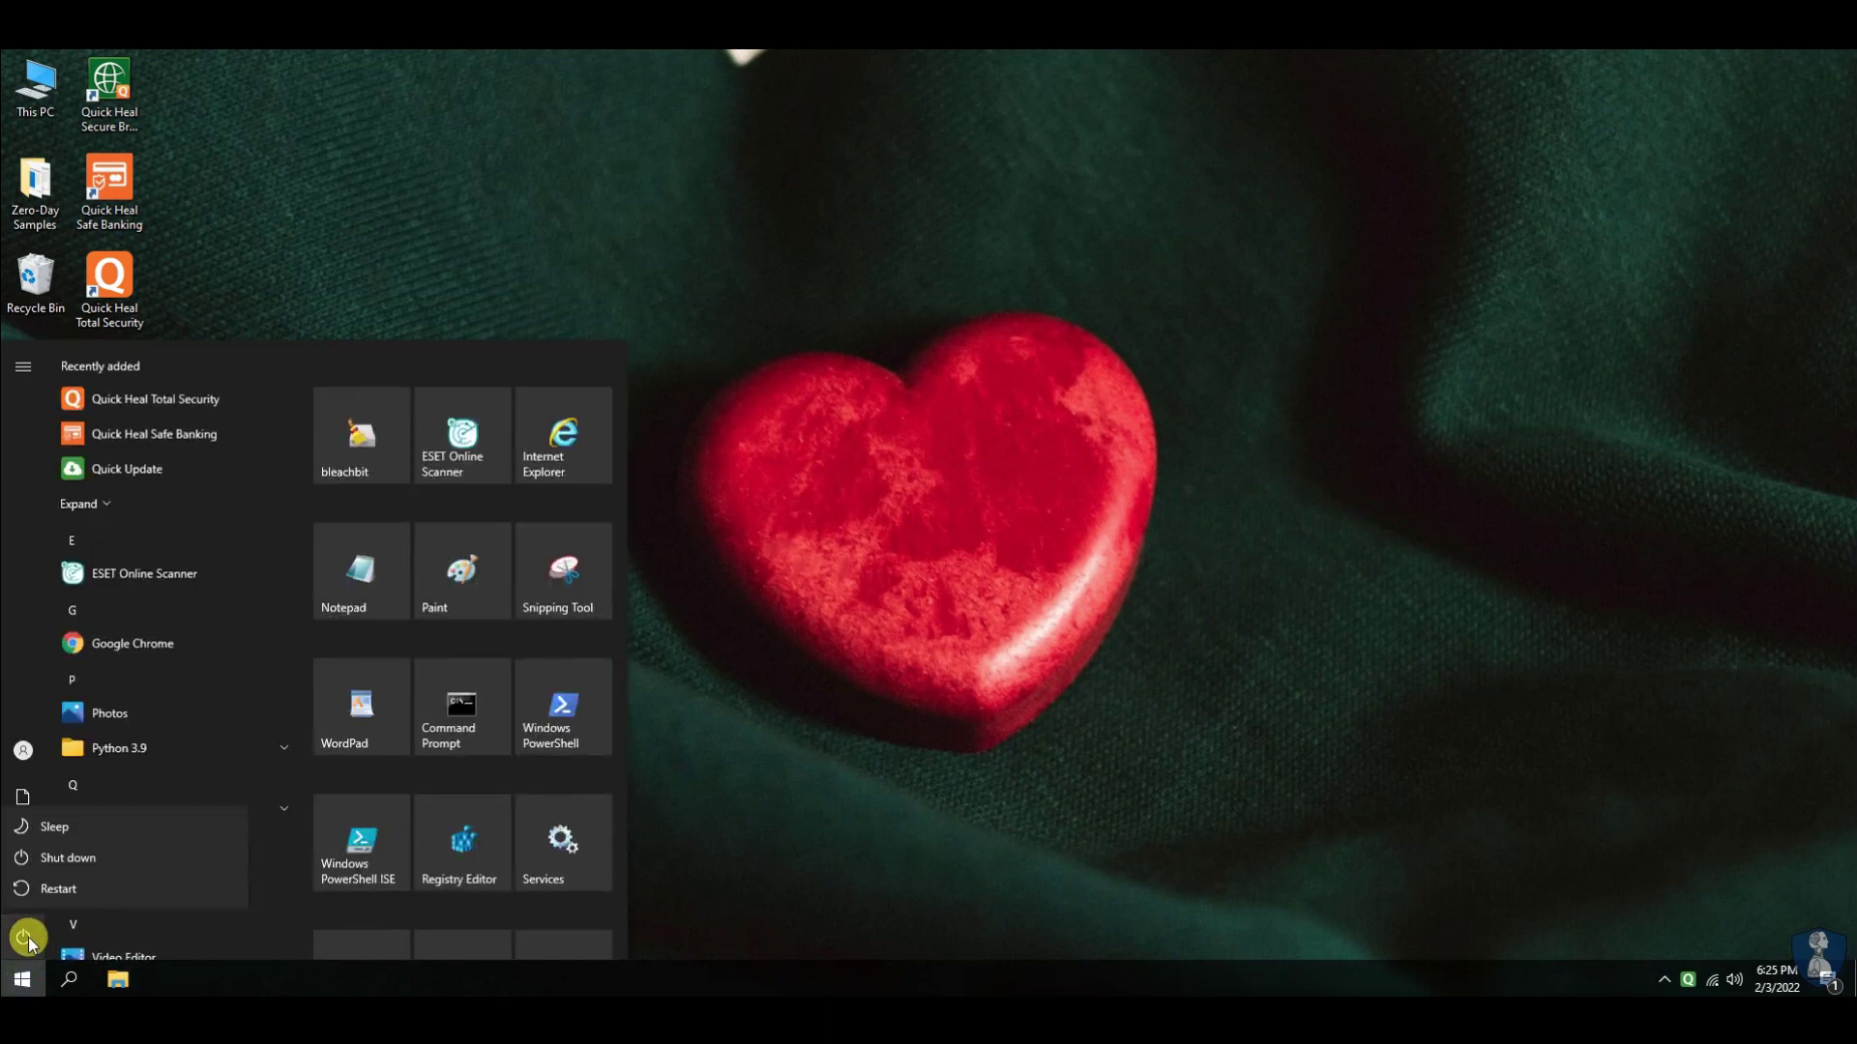
pyautogui.click(60, 895)
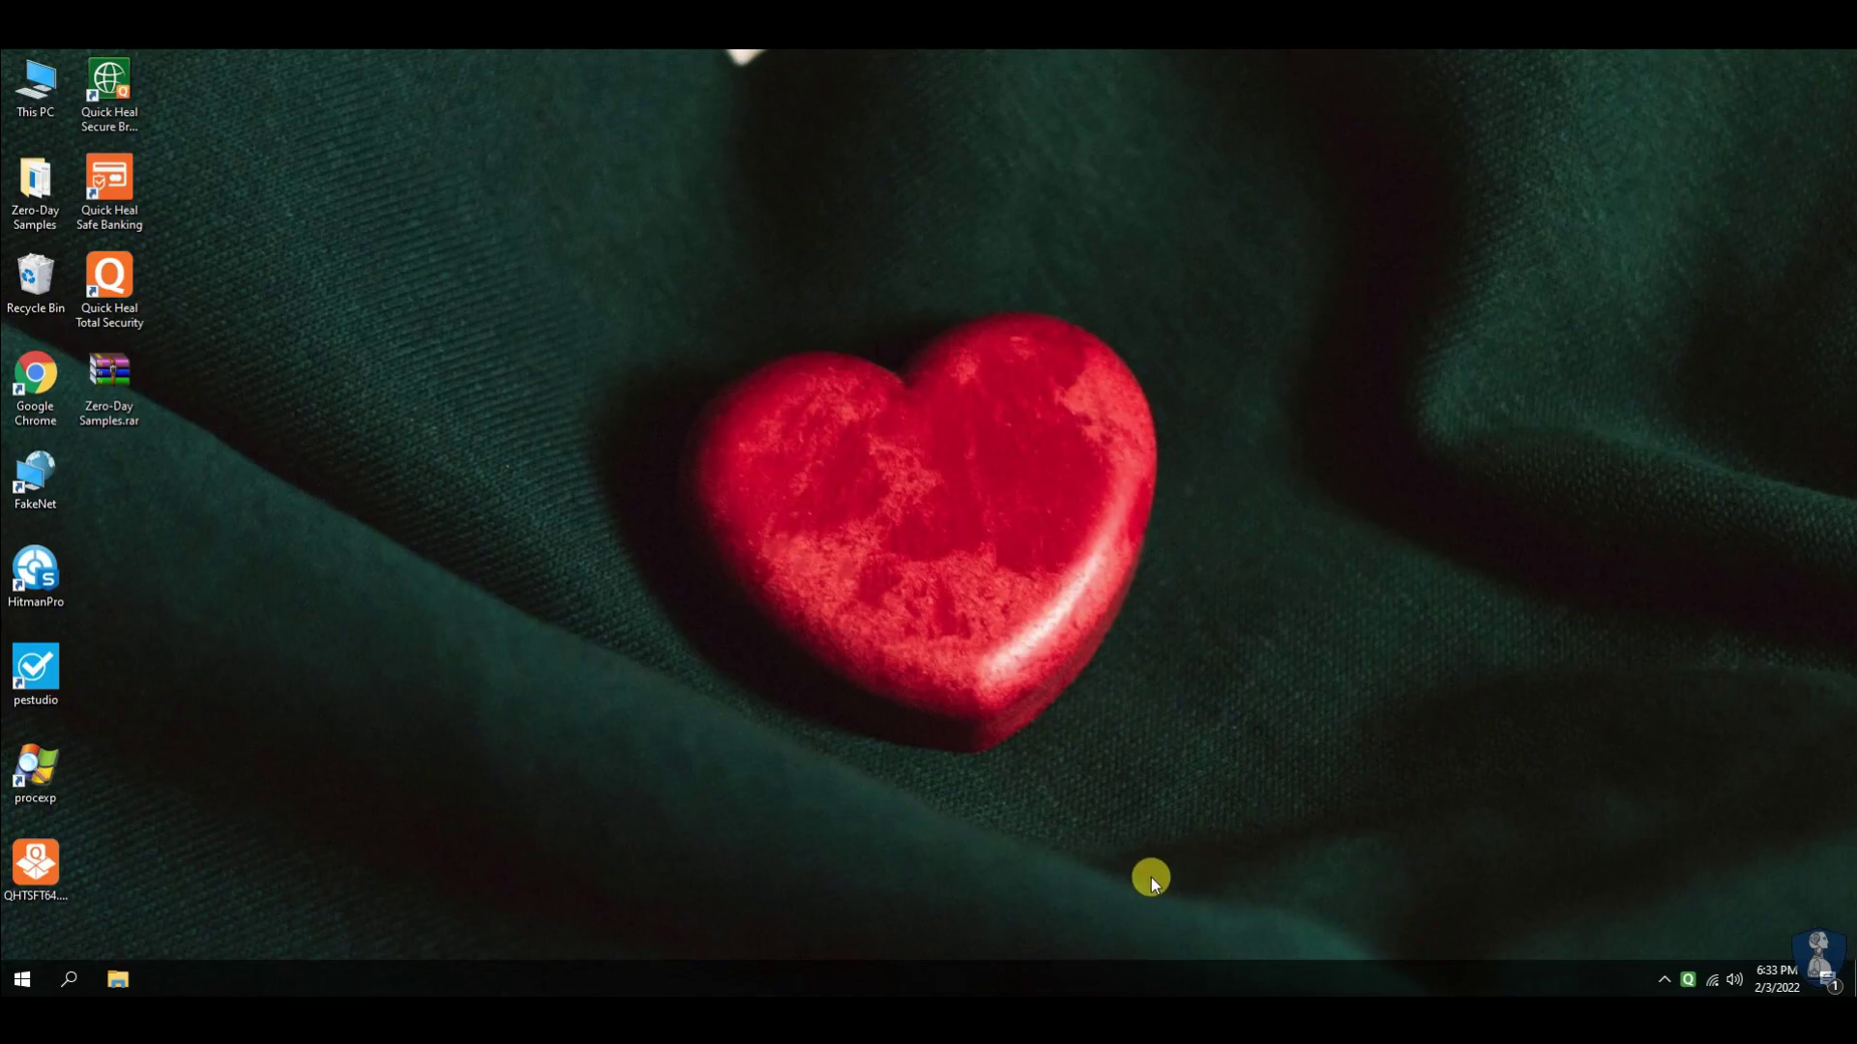
# Open the Zero-Day Samples folder to check the remaining executables after the restart, and close it
pyautogui.moveTo(1150, 878); pyautogui.dragTo(1342, 674)
pyautogui.doubleClick(35, 193)
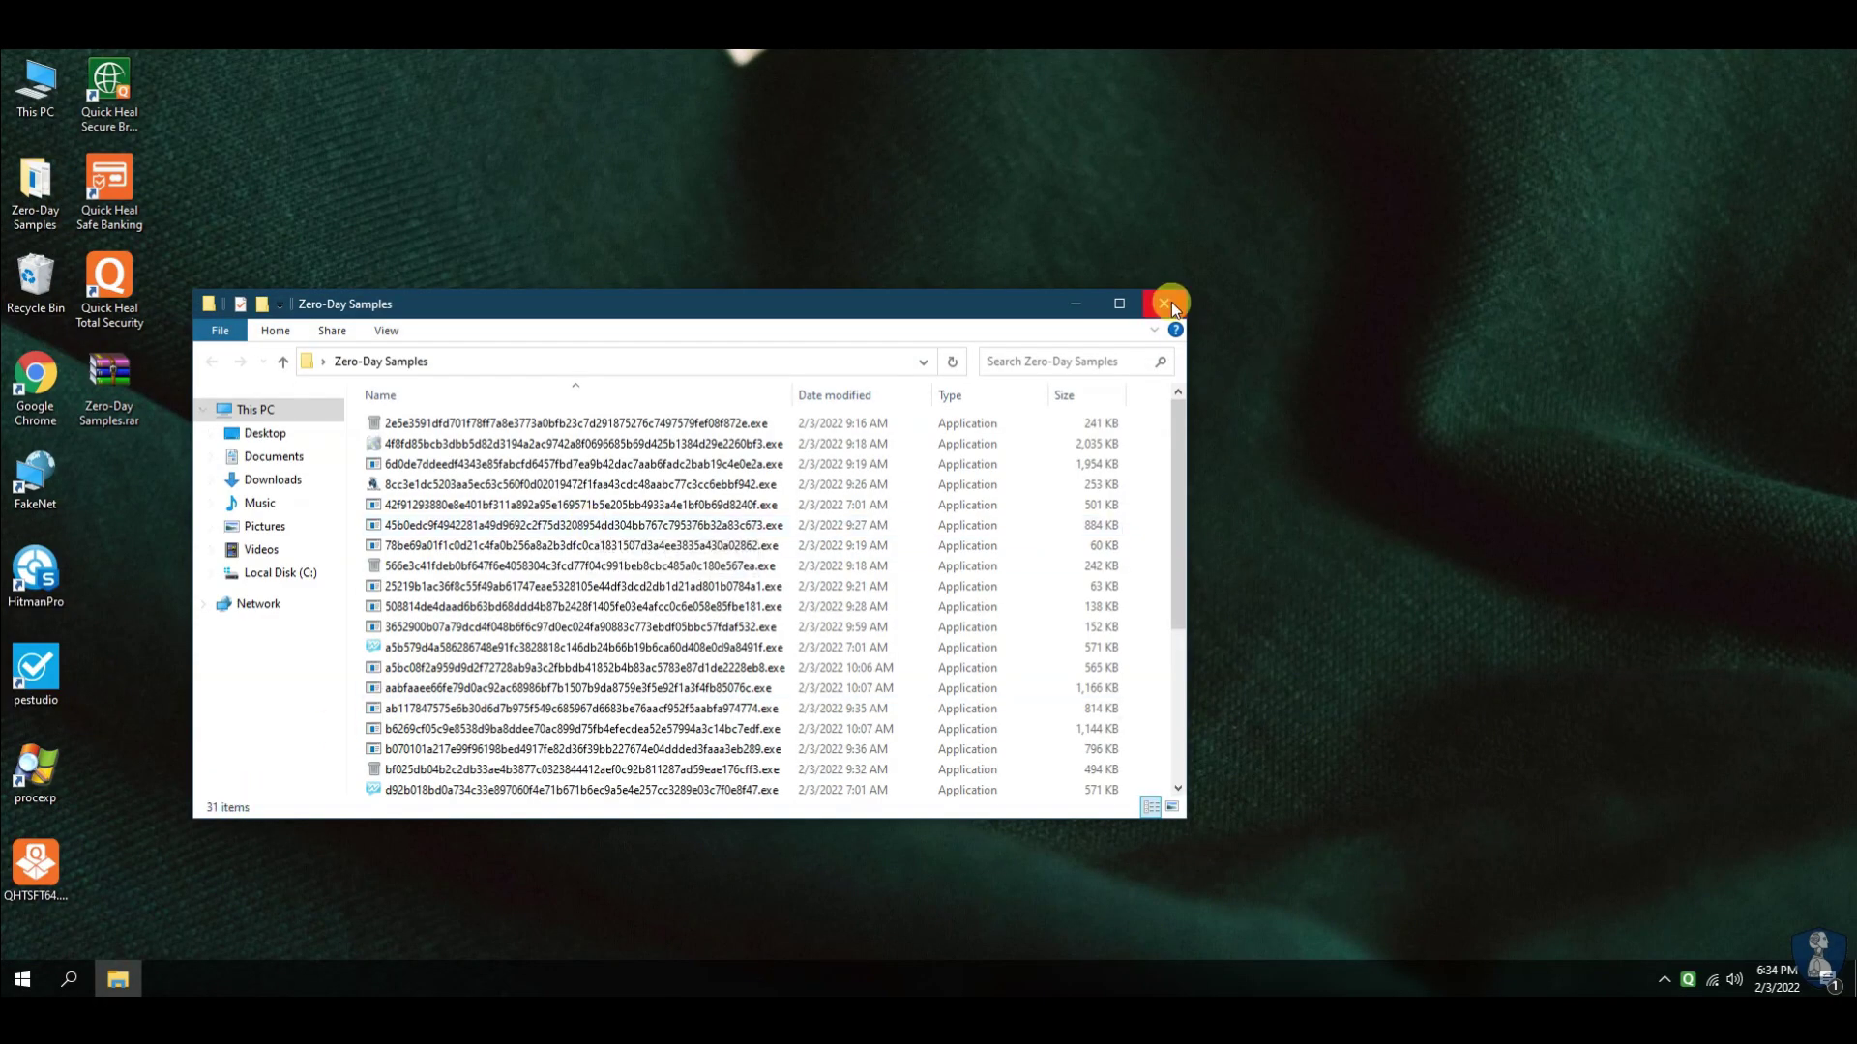
pyautogui.click(1168, 303)
# Launch HitmanPro from the desktop and start a system scan for malware
pyautogui.rightClick(29, 586)
pyautogui.click(145, 164)
pyautogui.click(1092, 752)
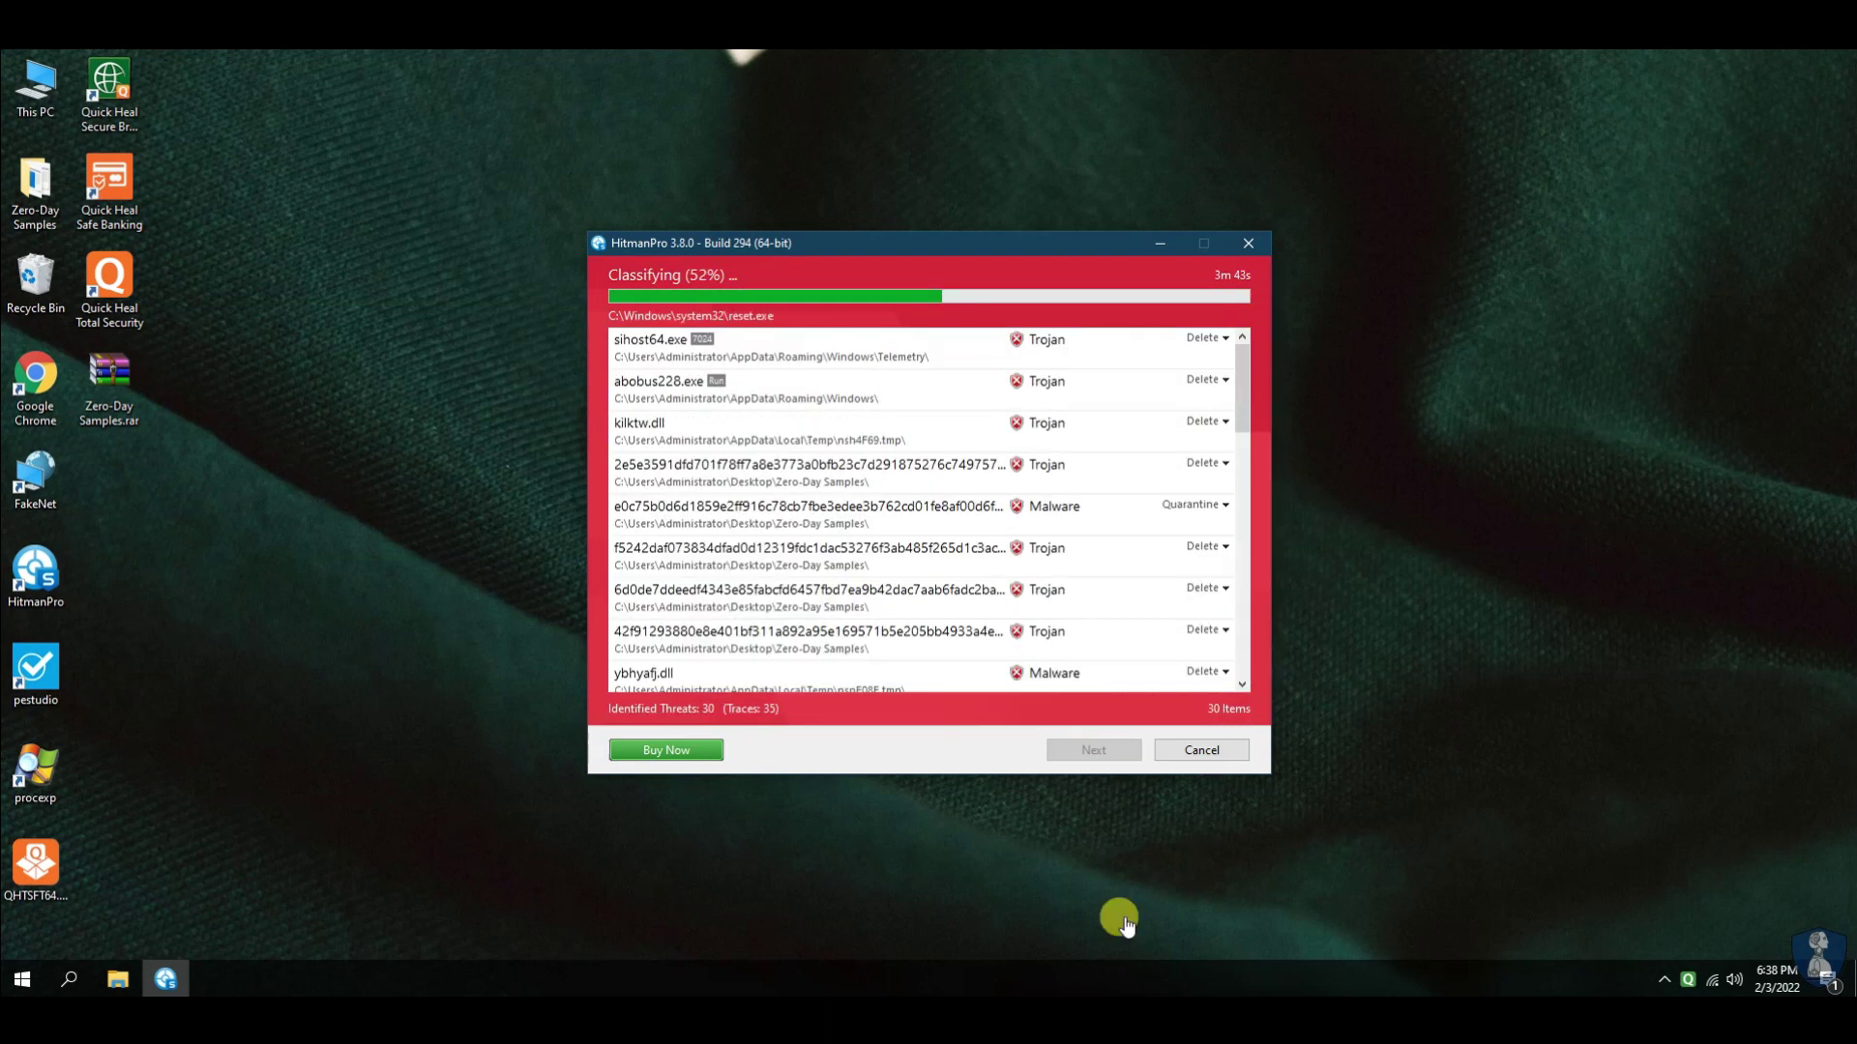
# Look through the threats HitmanPro lists during its scan and dismiss Quick Heal's Browsing Protection alert
pyautogui.moveTo(1247, 413); pyautogui.dragTo(1250, 675)
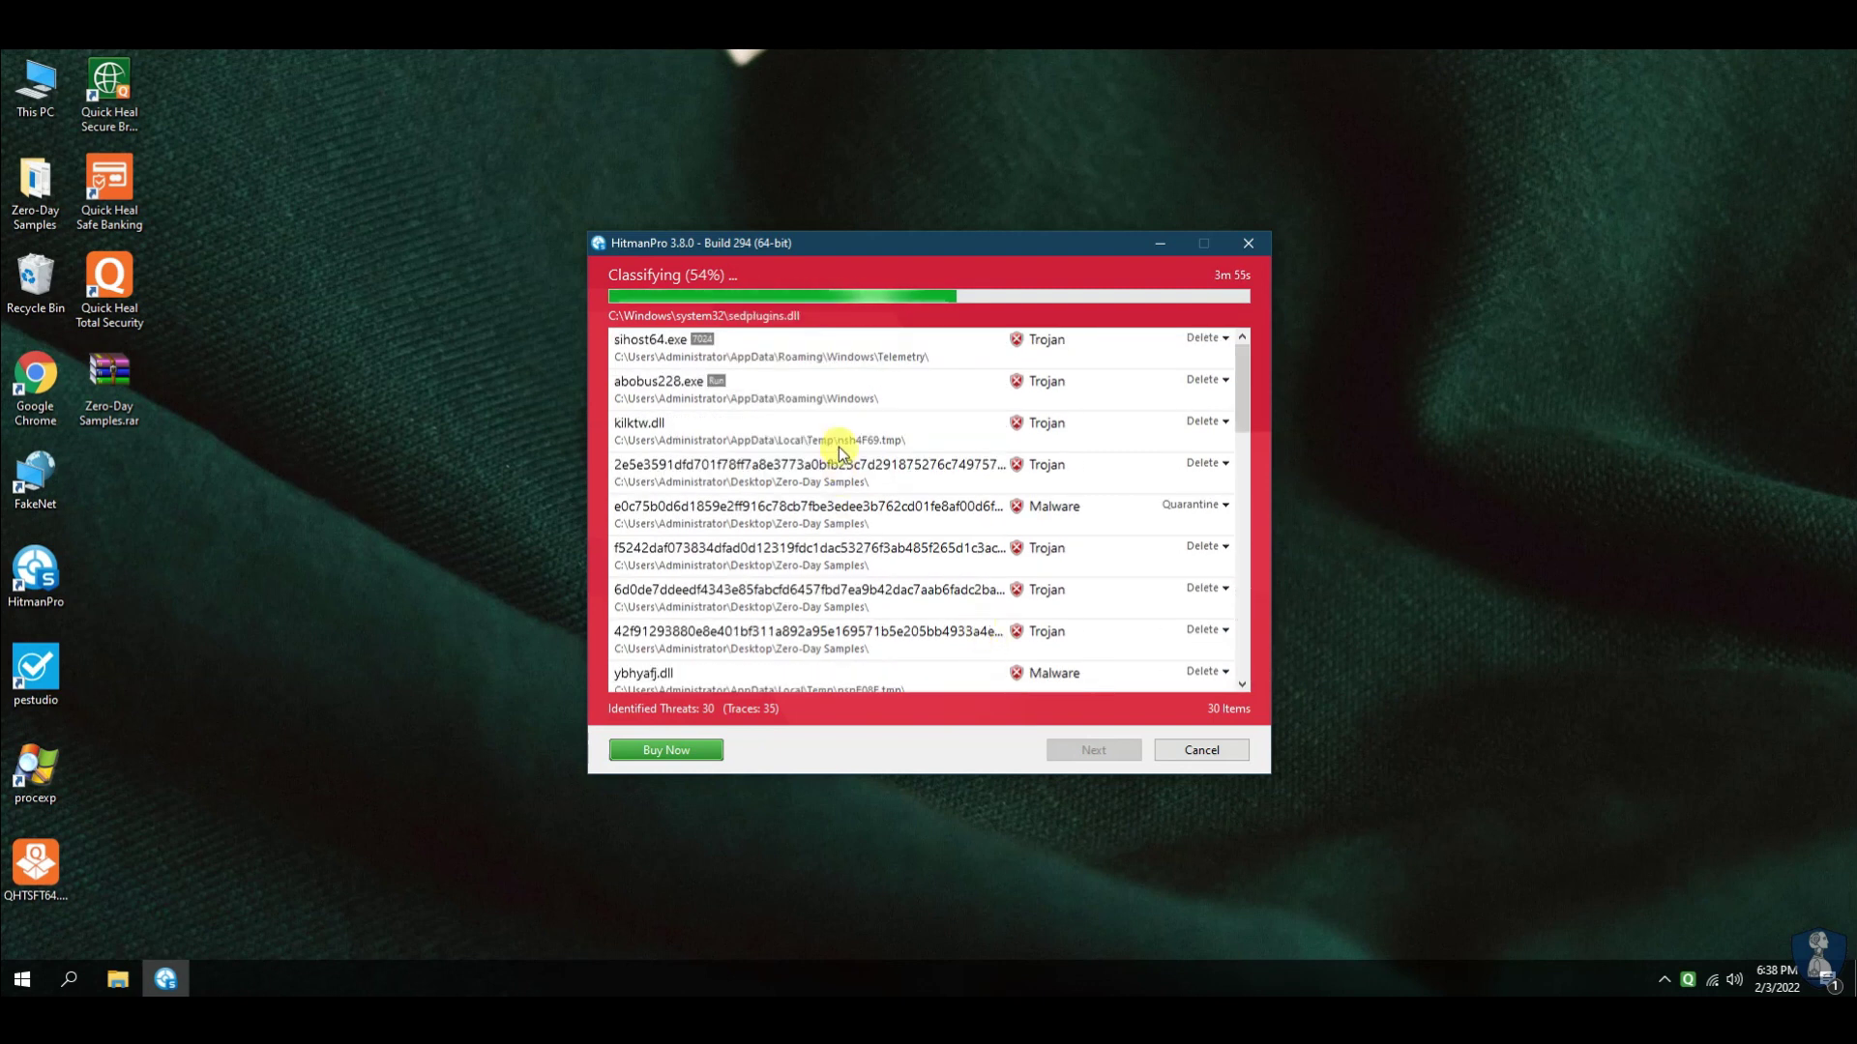
pyautogui.scroll(-1, 1083, 596)
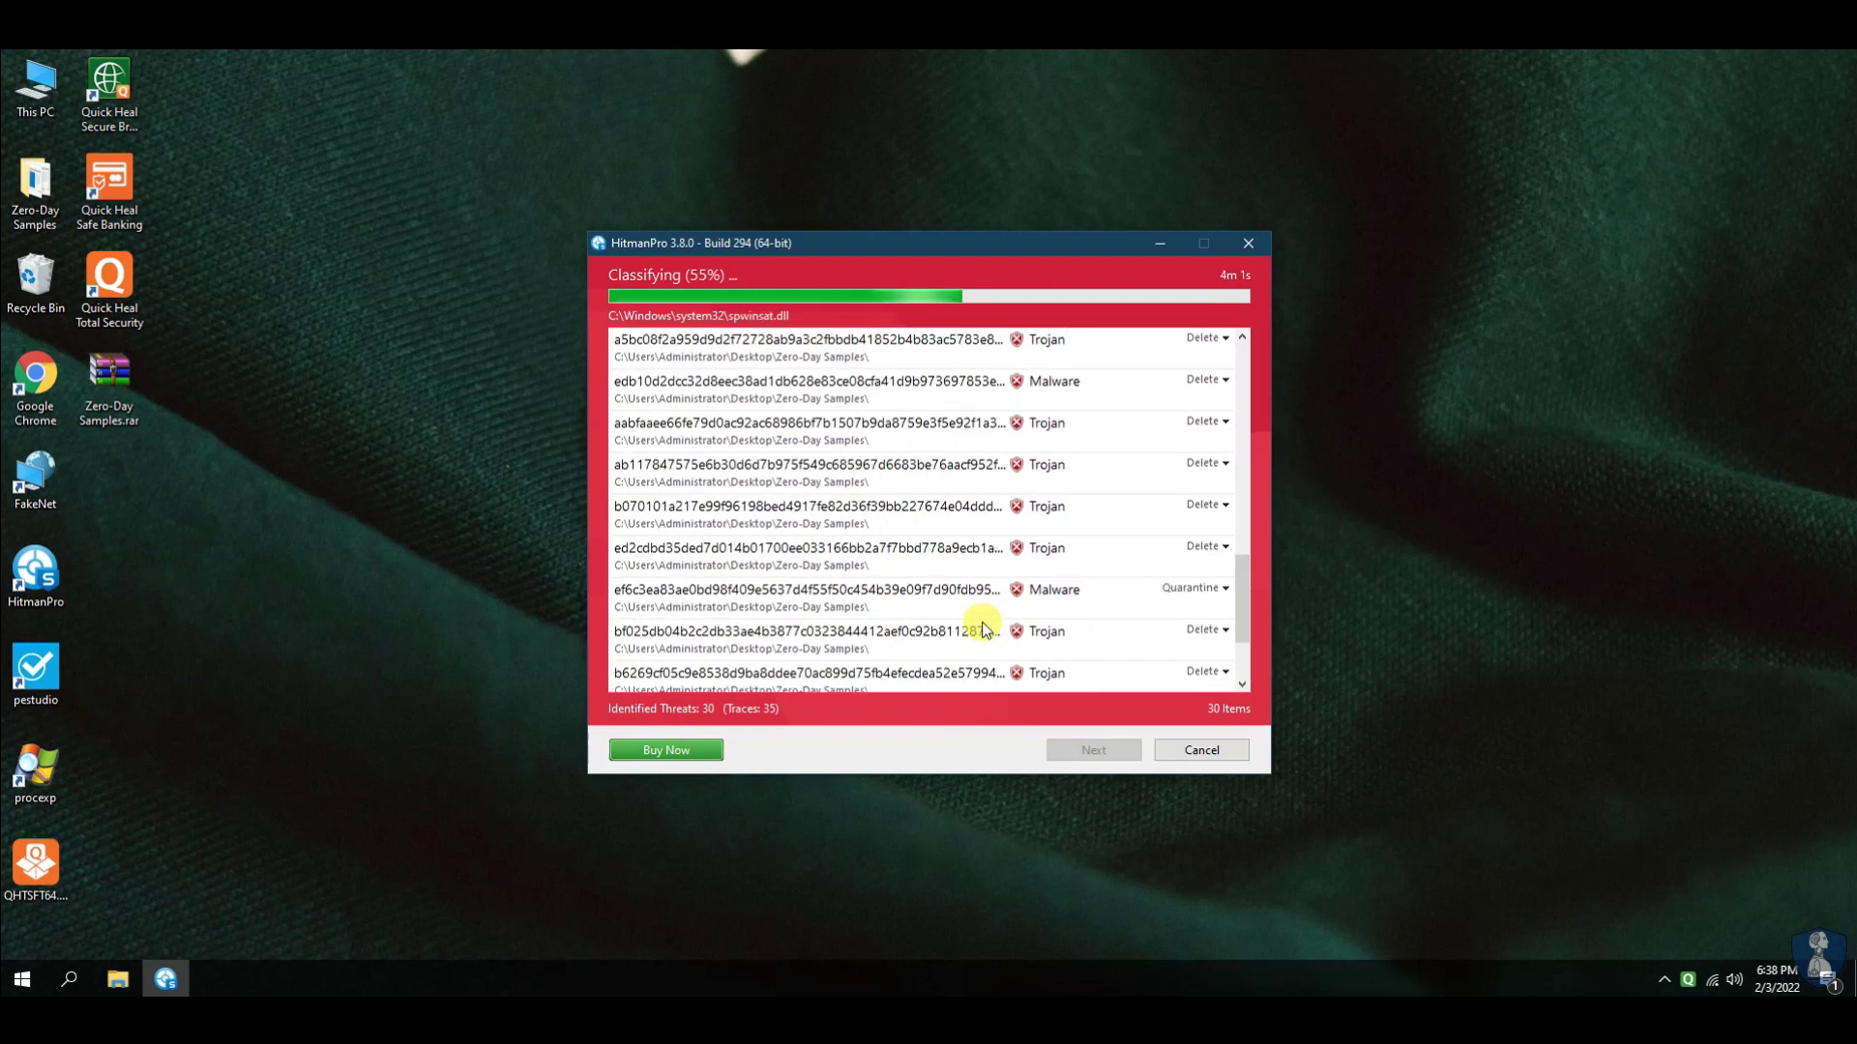
pyautogui.scroll(-7, 948, 561)
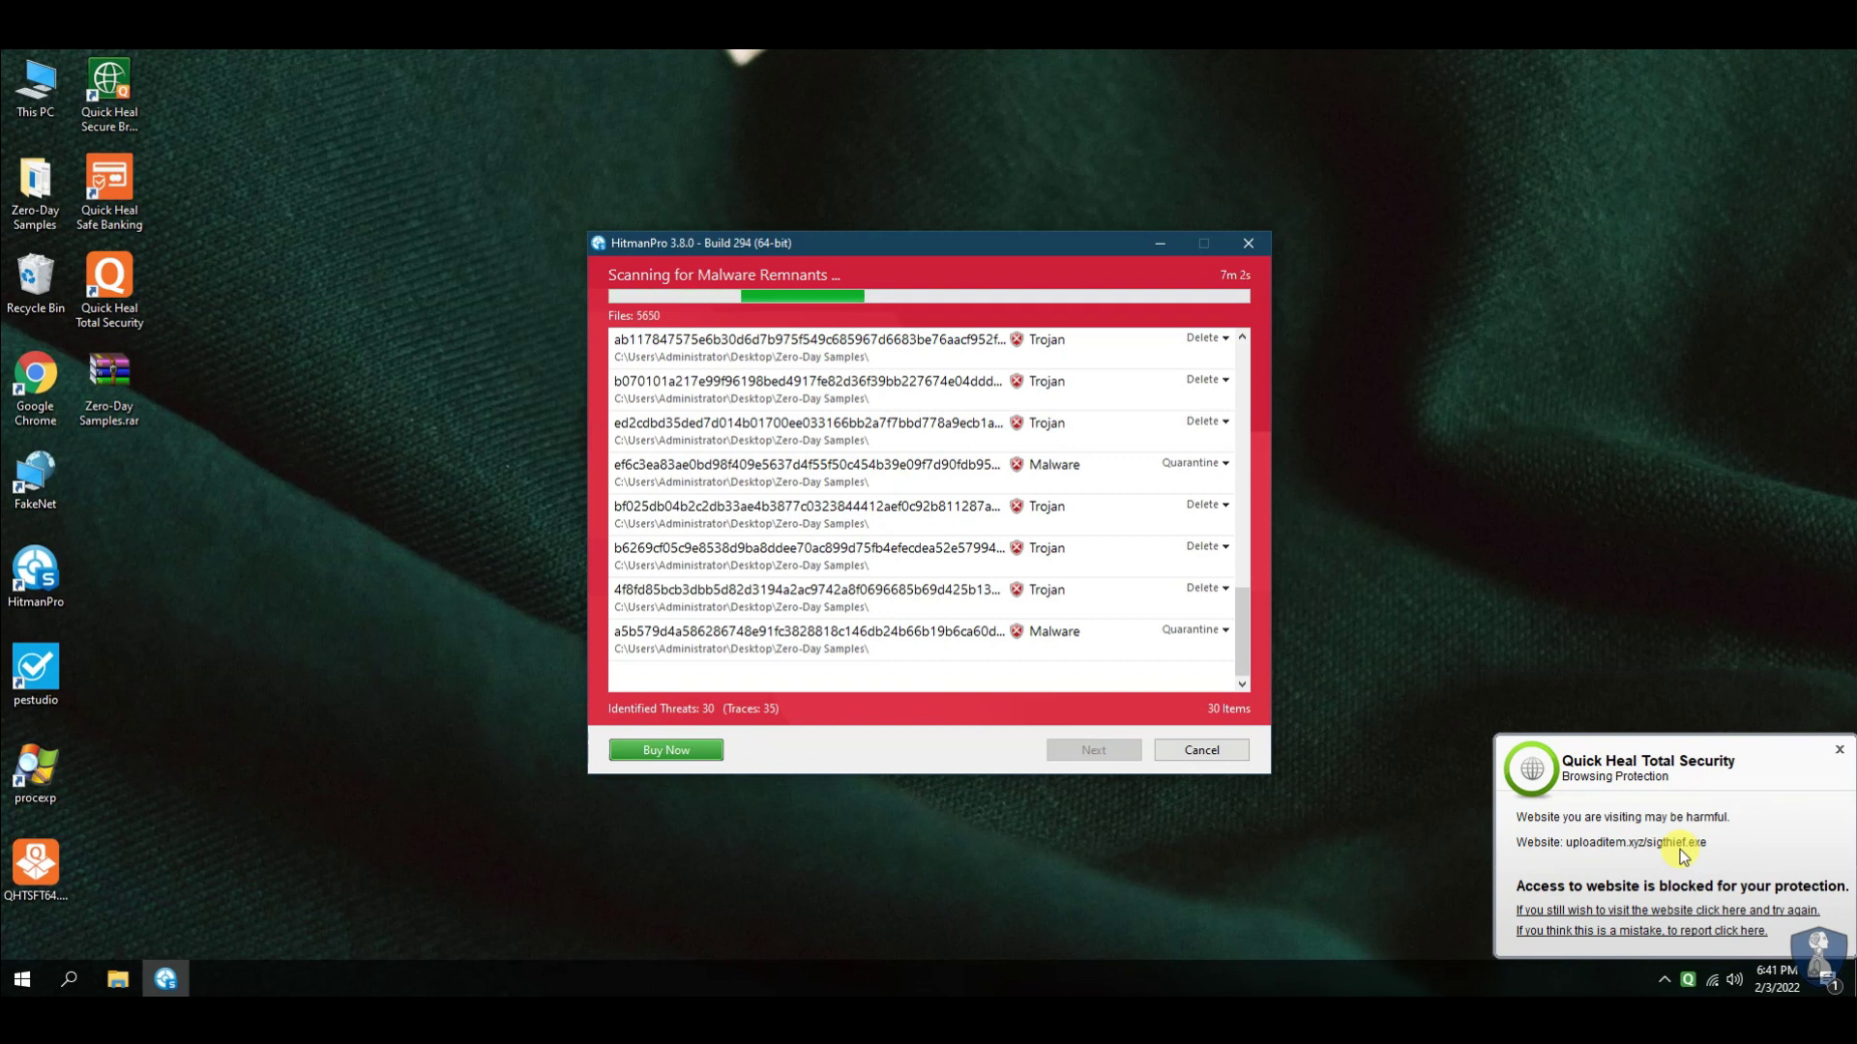
pyautogui.click(1837, 750)
pyautogui.moveTo(830, 244); pyautogui.dragTo(805, 233)
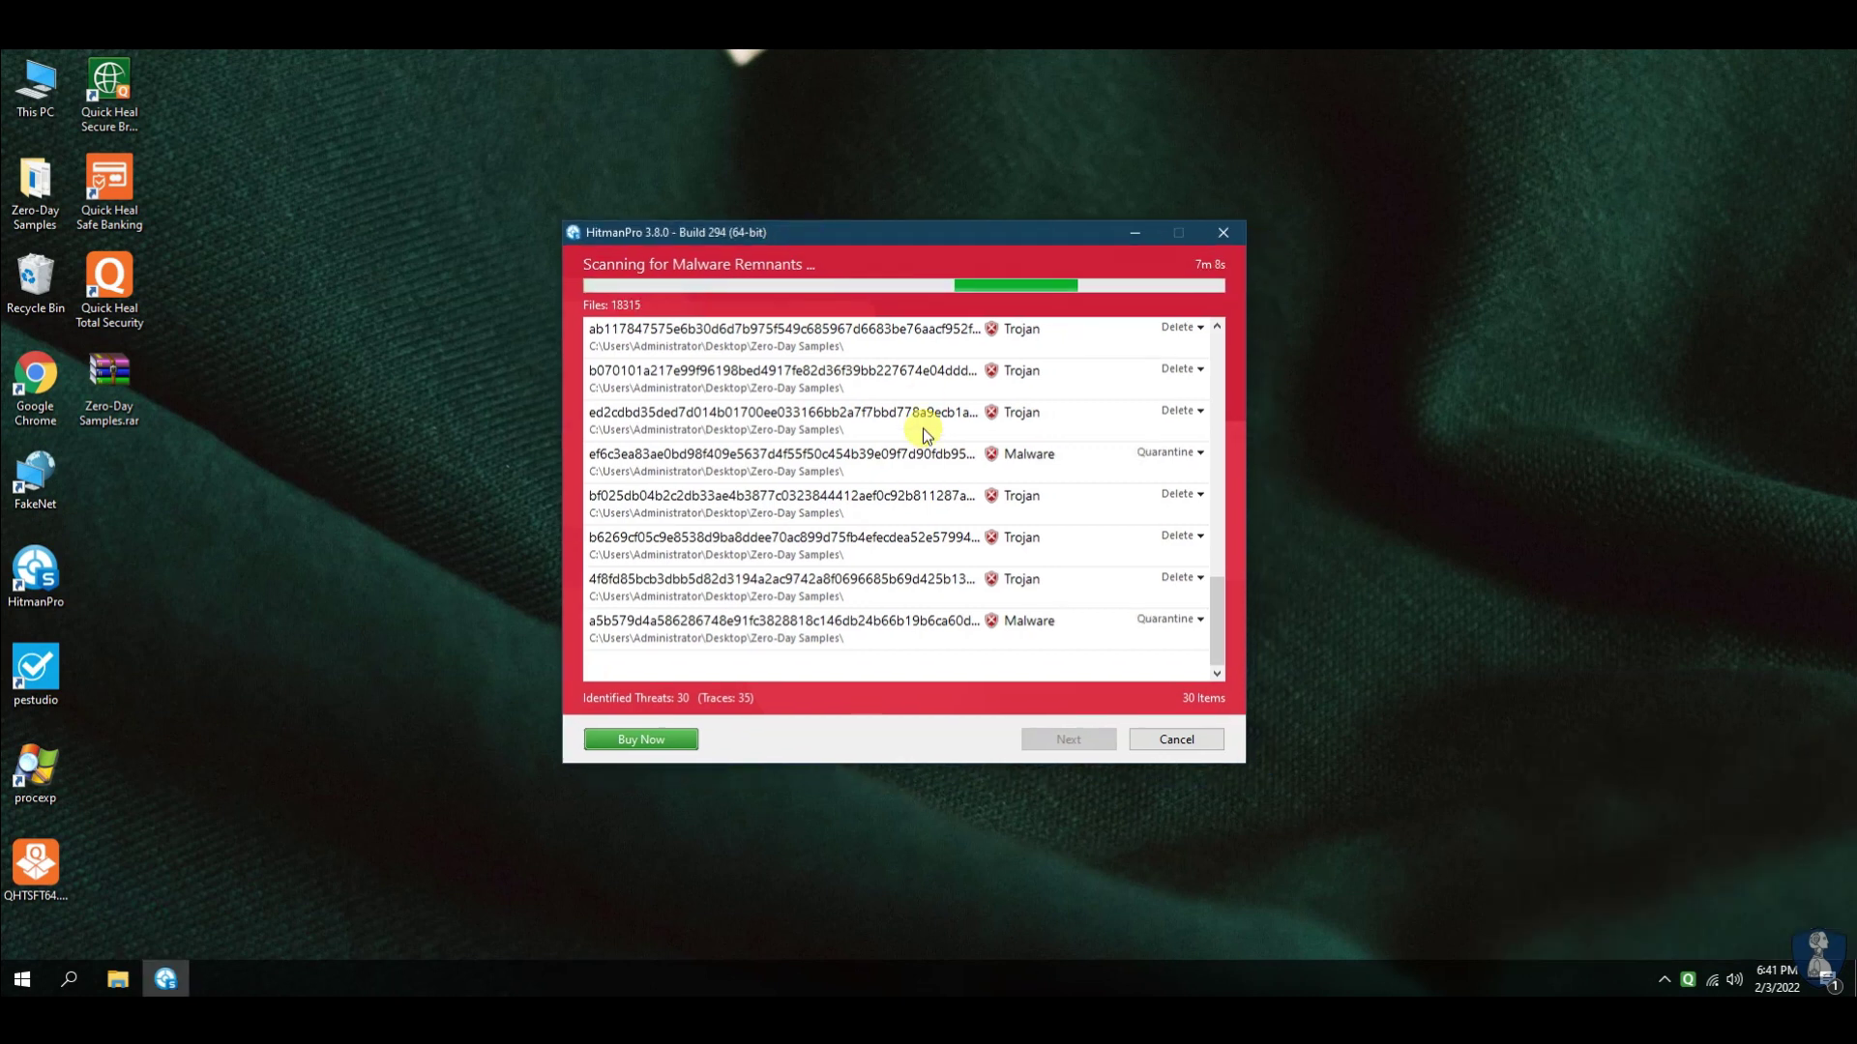
# Minimize HitmanPro, open Process Explorer and select the sample process starting with 4f8fd85bcb under explorer.exe
pyautogui.click(251, 615)
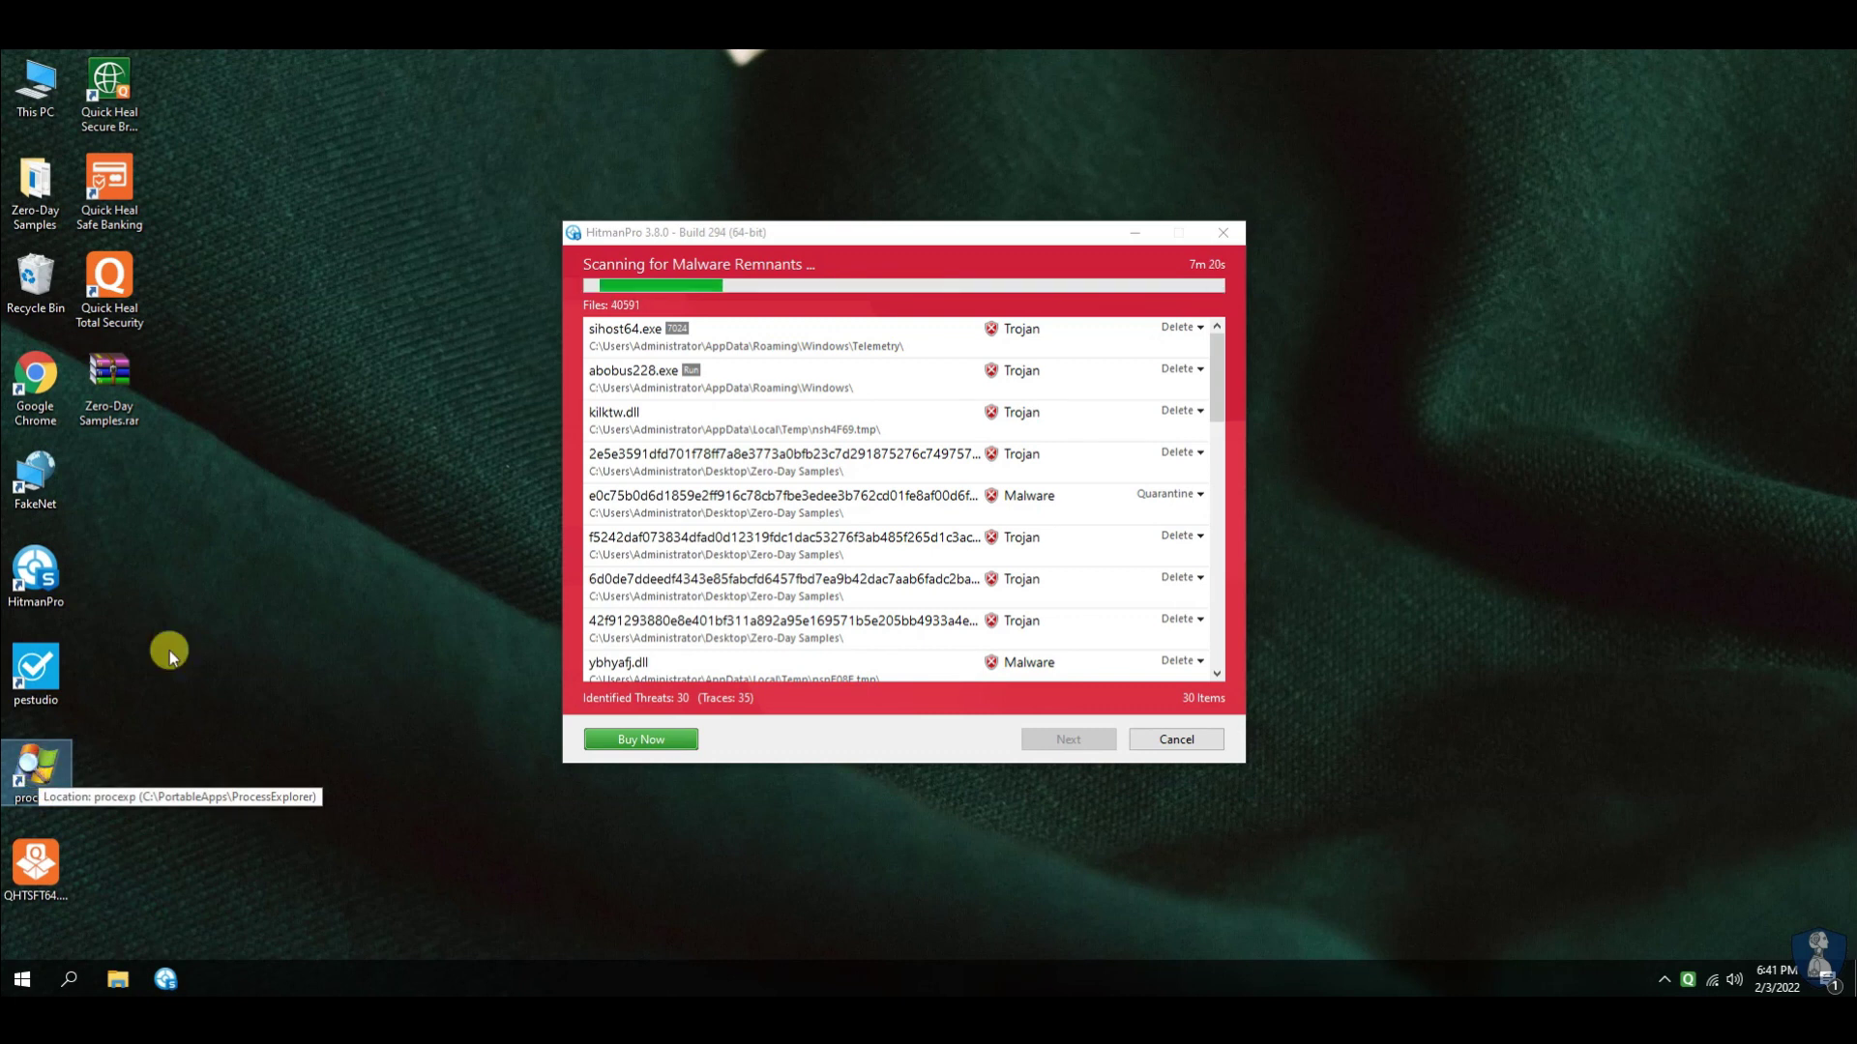
pyautogui.click(1133, 232)
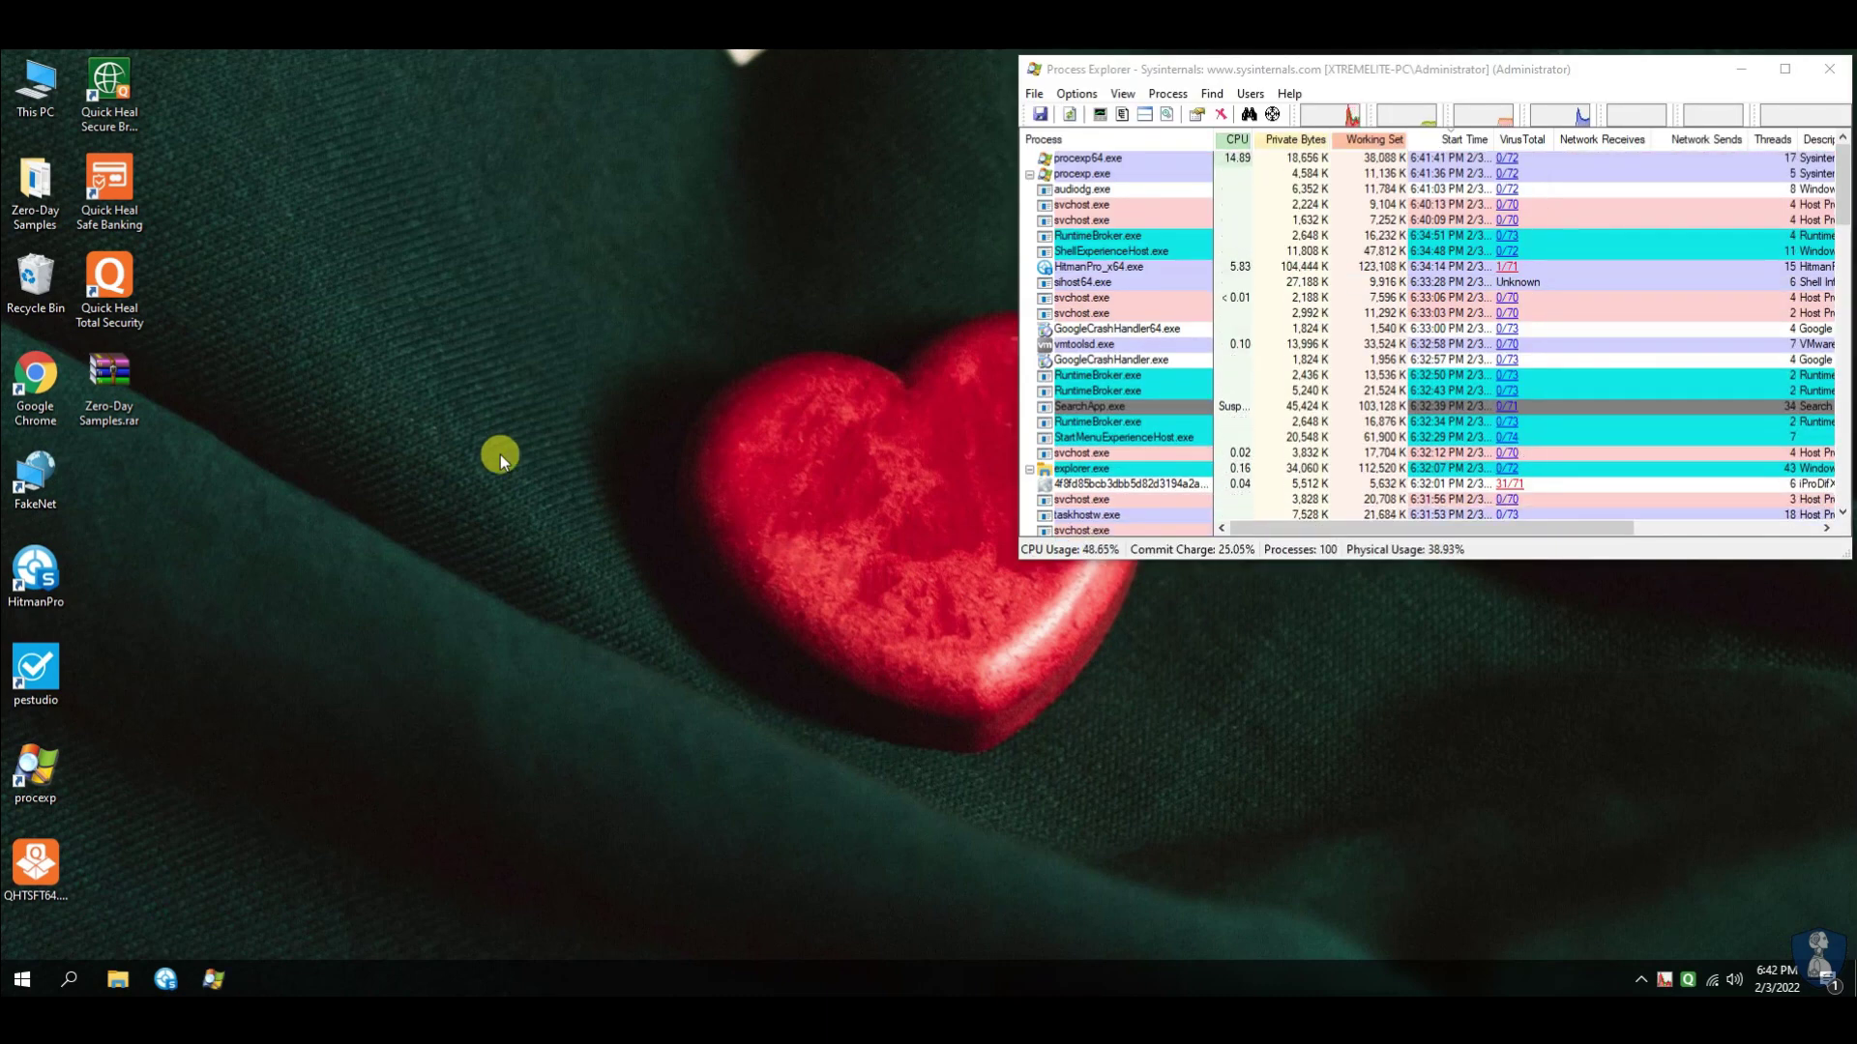
pyautogui.click(1158, 489)
# Open Task Manager, check its startup, performance and process information, and close it
pyautogui.rightClick(982, 978)
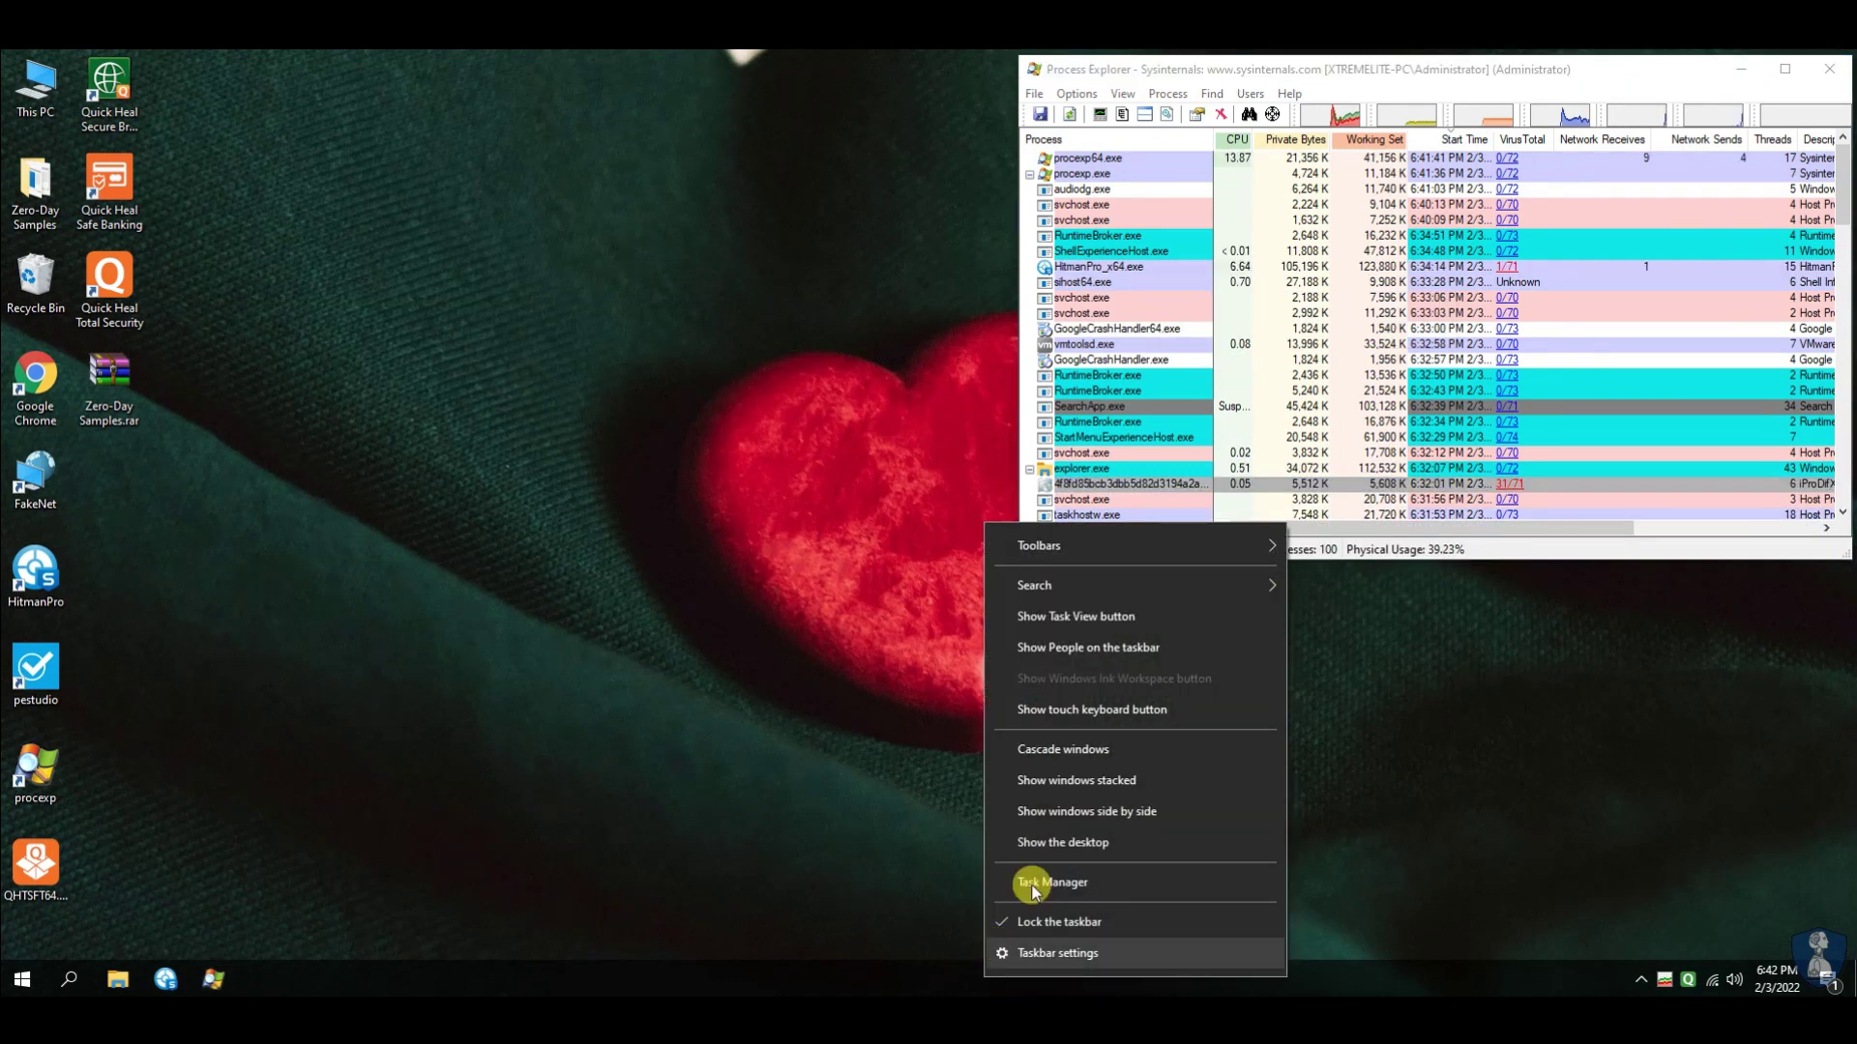
pyautogui.click(1032, 885)
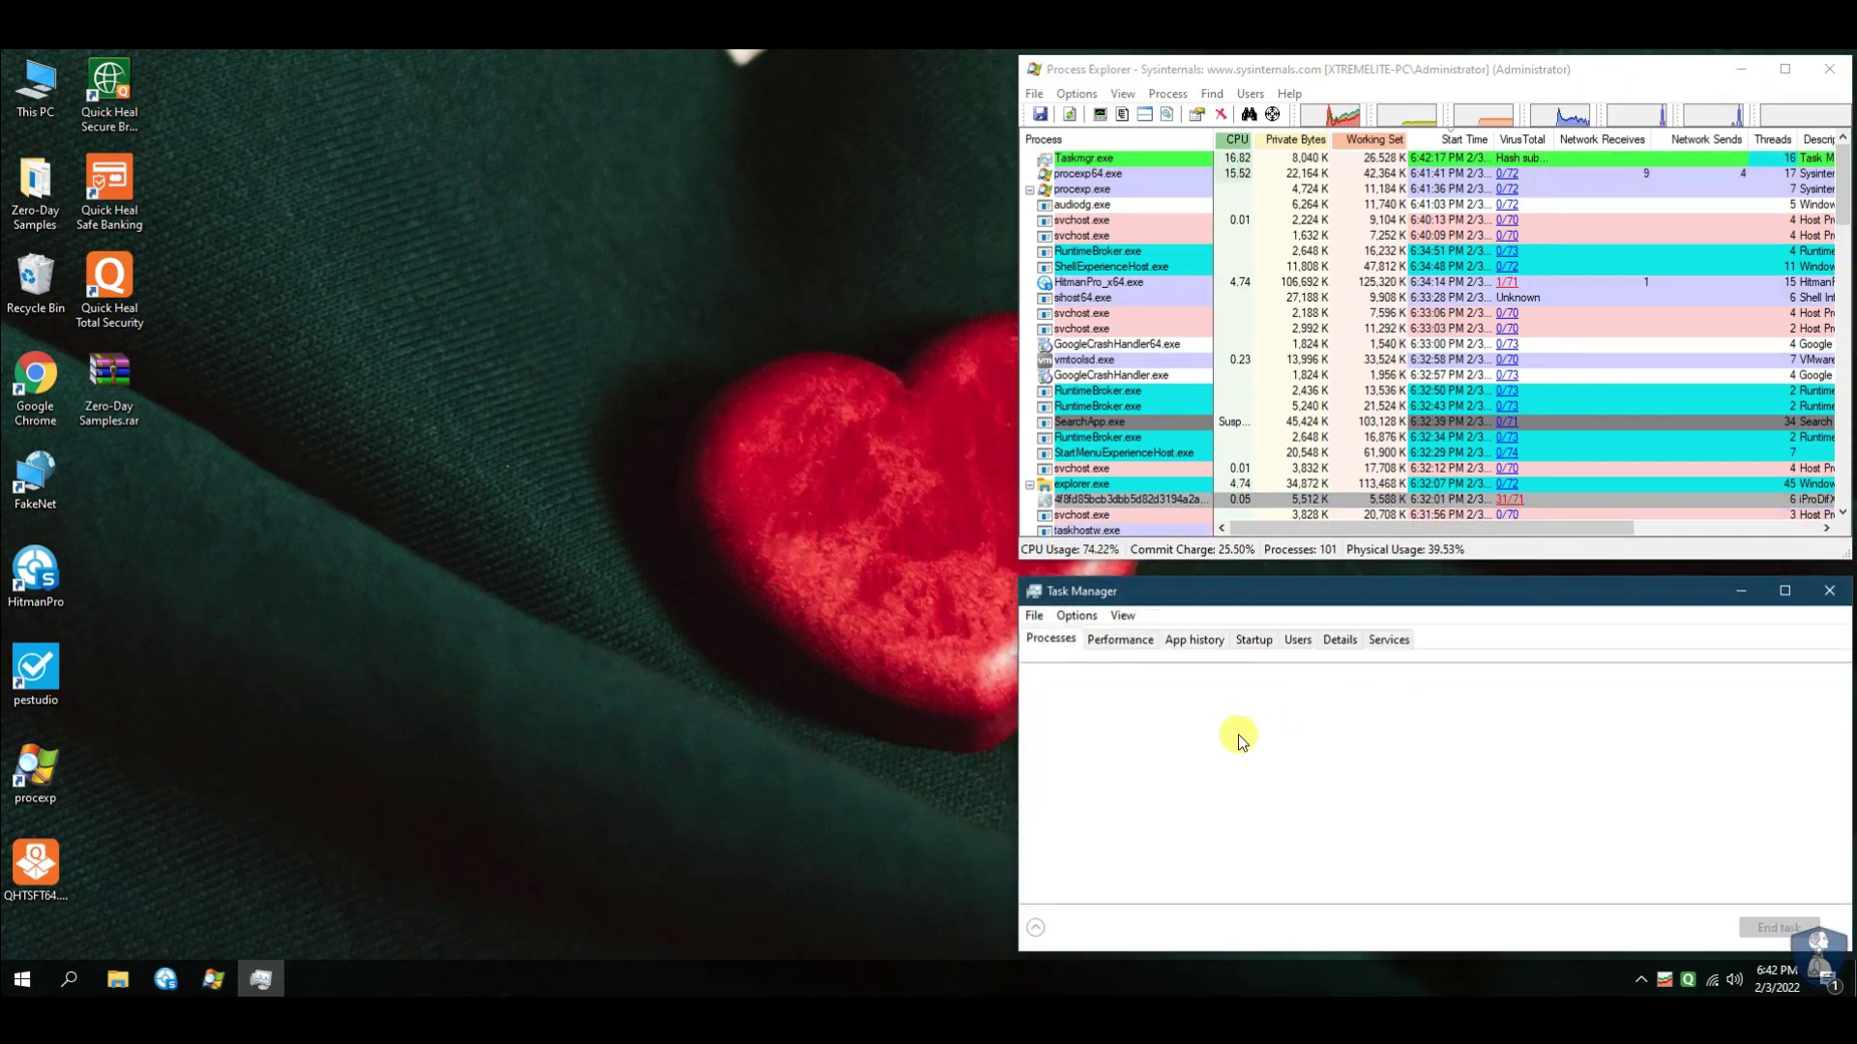
pyautogui.click(1254, 641)
pyautogui.click(1121, 639)
pyautogui.click(1065, 646)
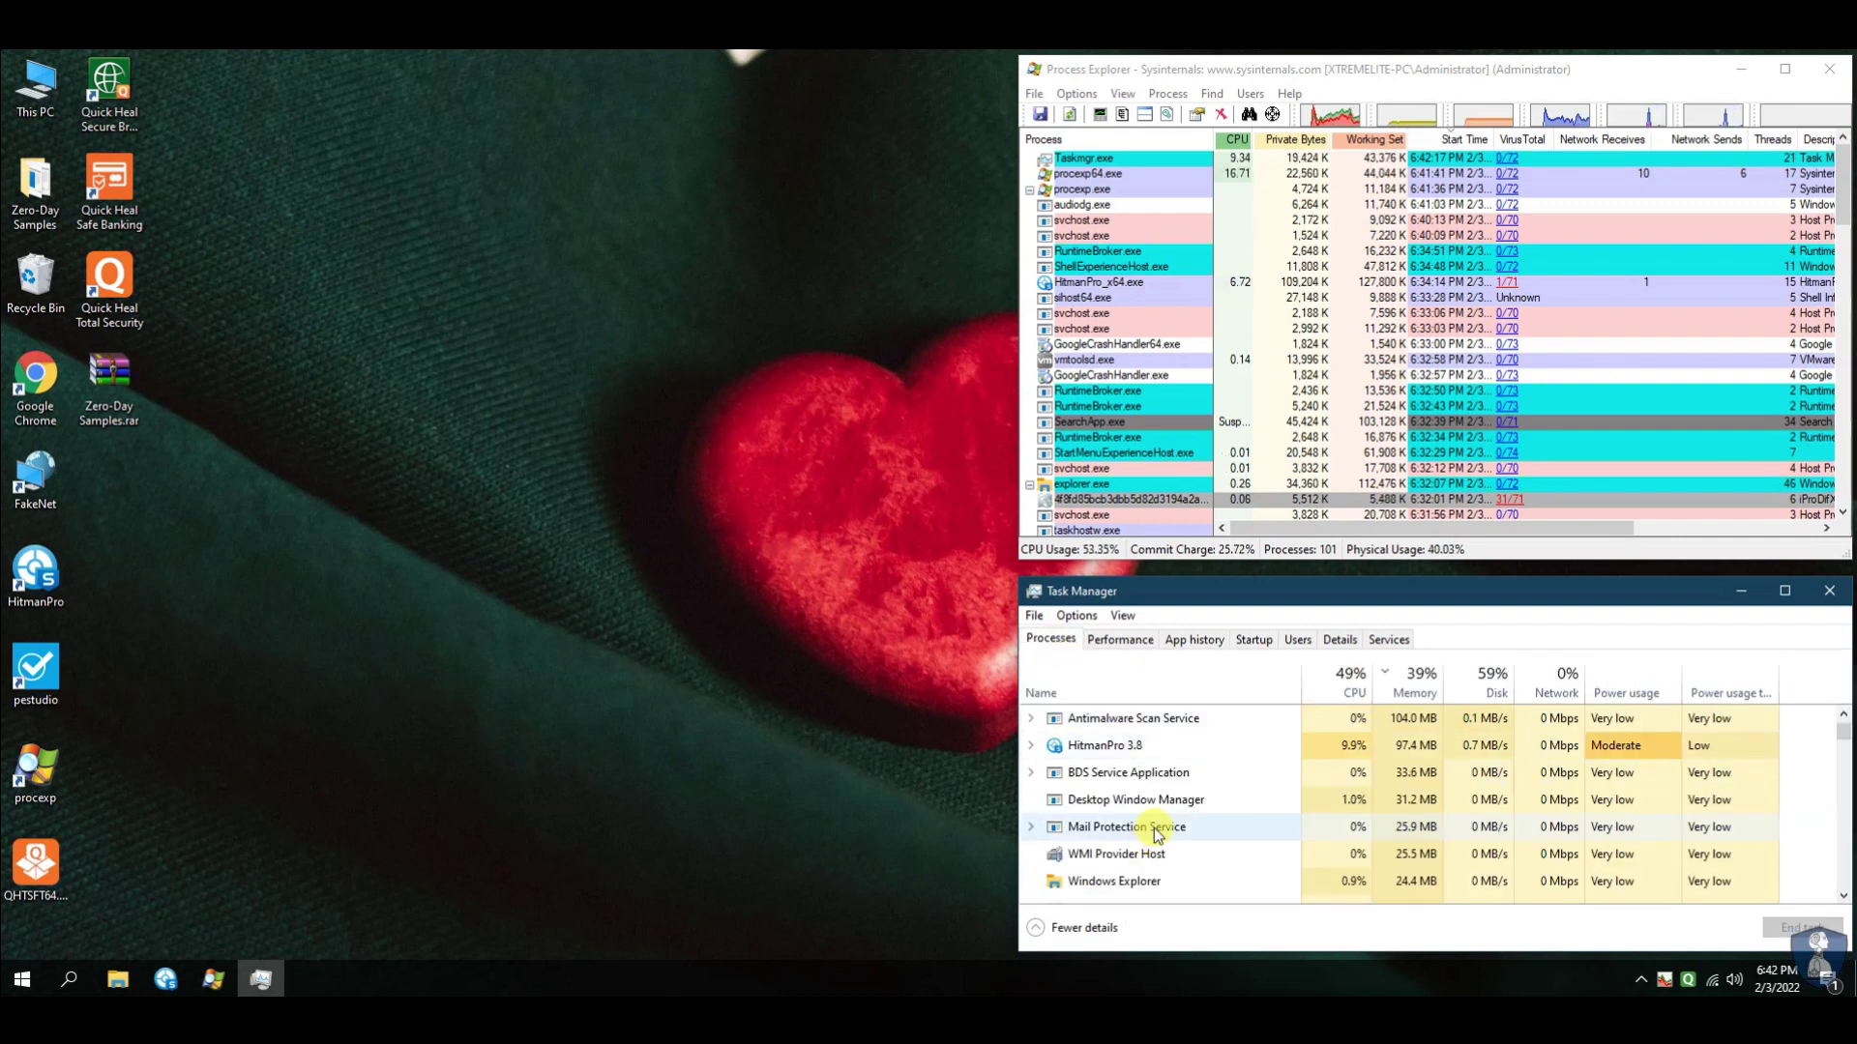
pyautogui.click(1829, 590)
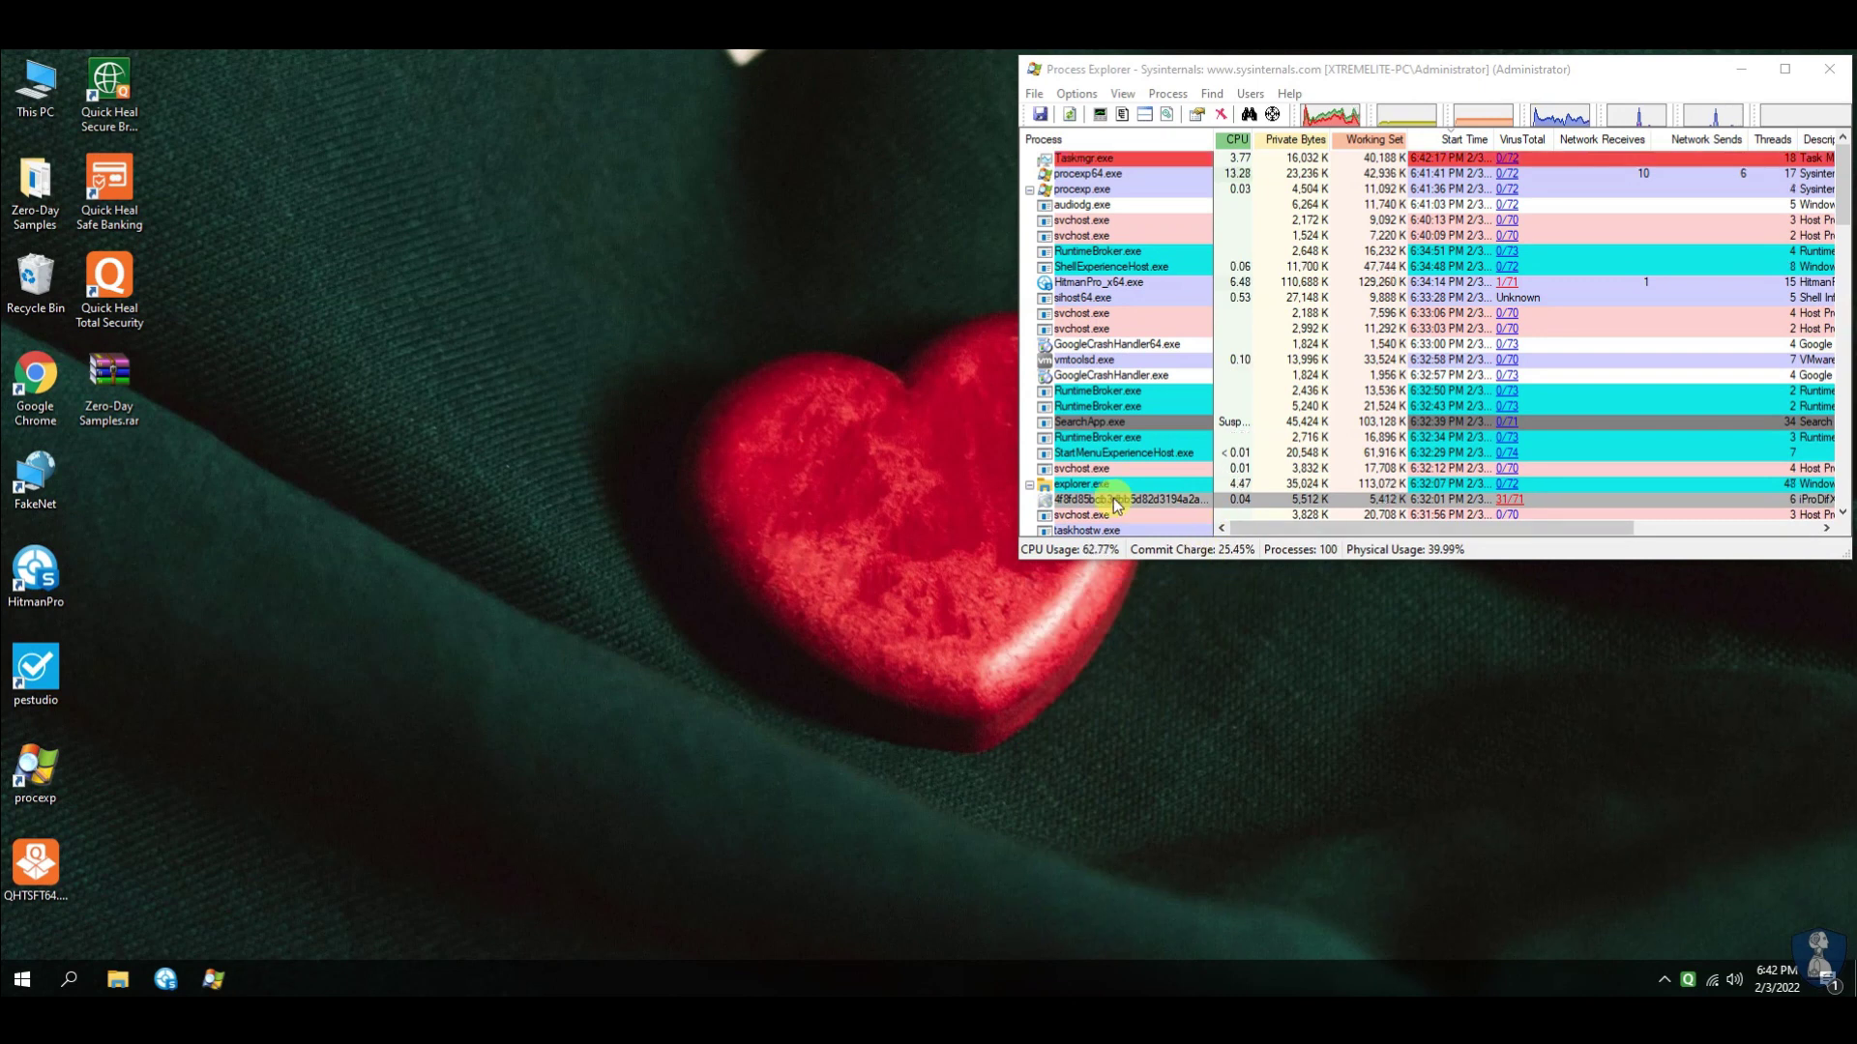
# End the GoogleCrashHandler64.exe process in Process Explorer
pyautogui.click(1087, 331)
pyautogui.press('Delete')
# Examine the whole process list in Process Explorer for suspicious processes and their VirusTotal ratings, and close the program
pyautogui.press('Down')
pyautogui.press('Down')
pyautogui.press('Down')
pyautogui.press('Down')
pyautogui.press('Down')
pyautogui.press('Down')
pyautogui.press('Down')
pyautogui.press('Down')
pyautogui.press('Down')
pyautogui.press('Down')
pyautogui.press('Down')
pyautogui.press('Down')
pyautogui.press('Down')
pyautogui.press('Down')
pyautogui.press('Down')
pyautogui.press('Down')
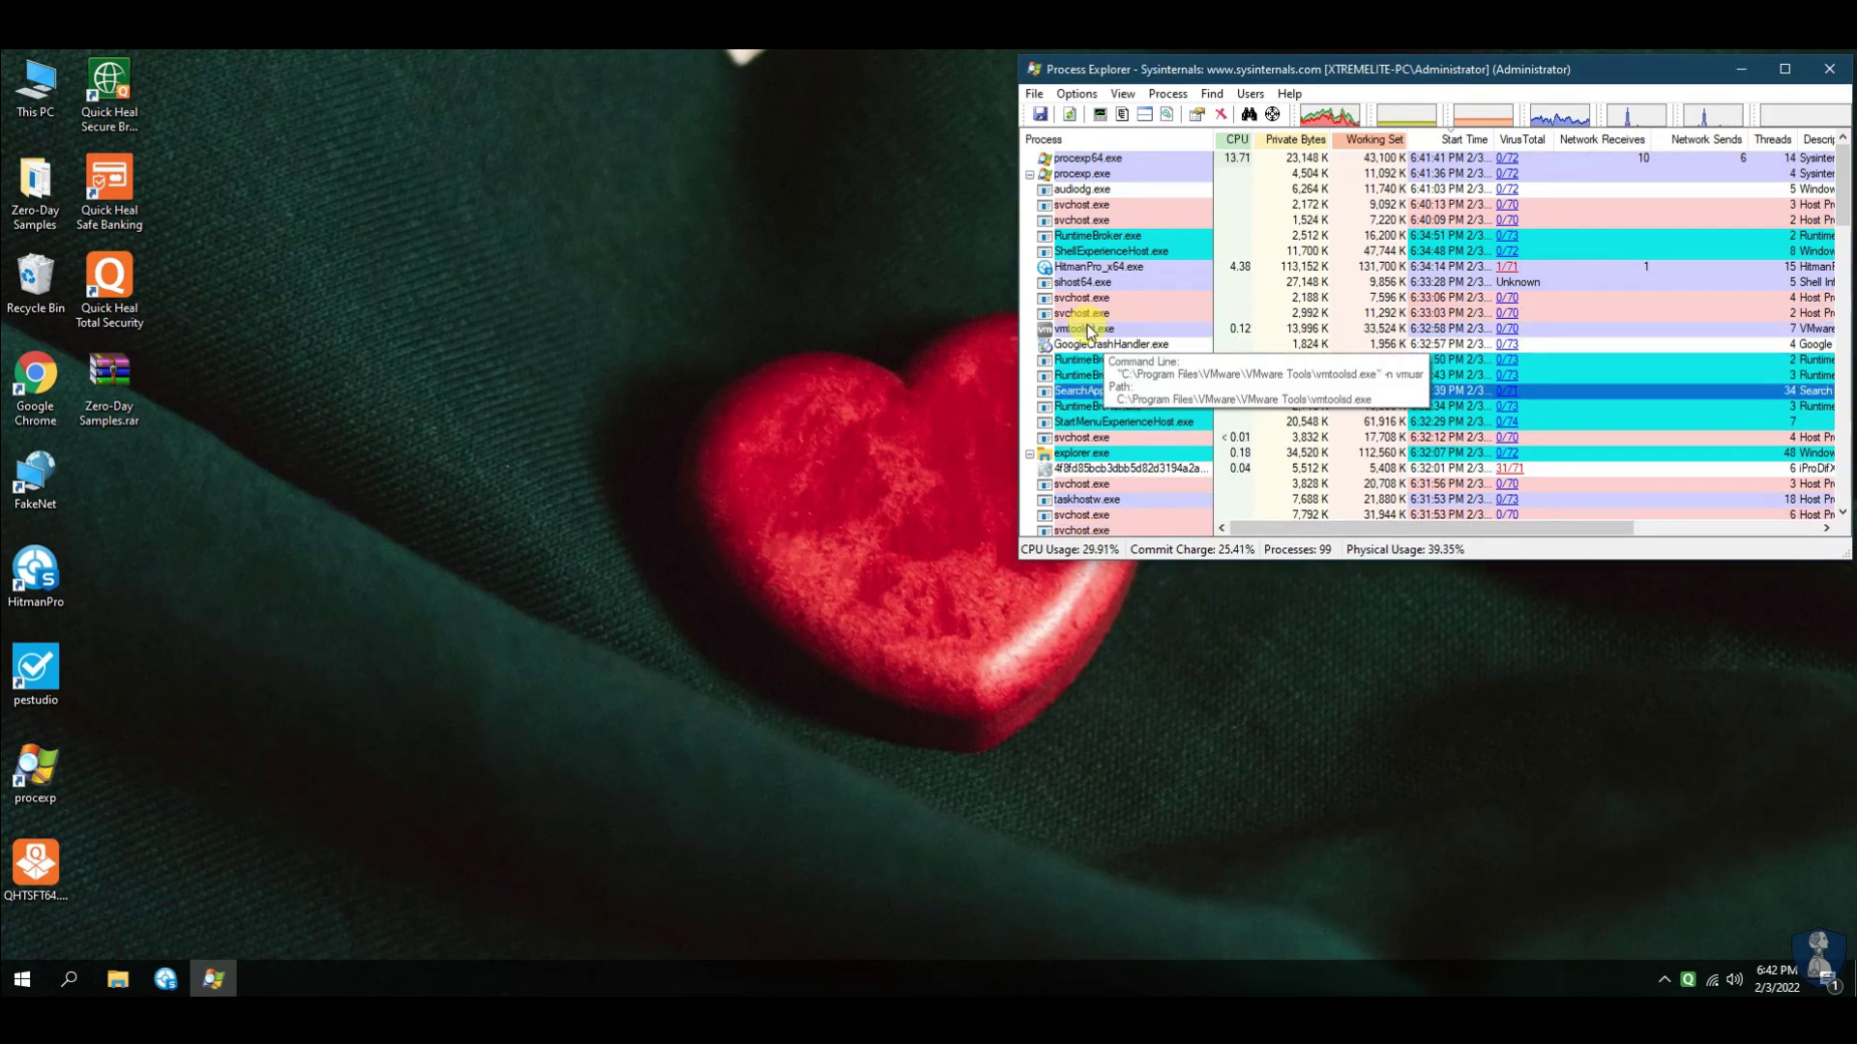
pyautogui.scroll(-7, 1089, 330)
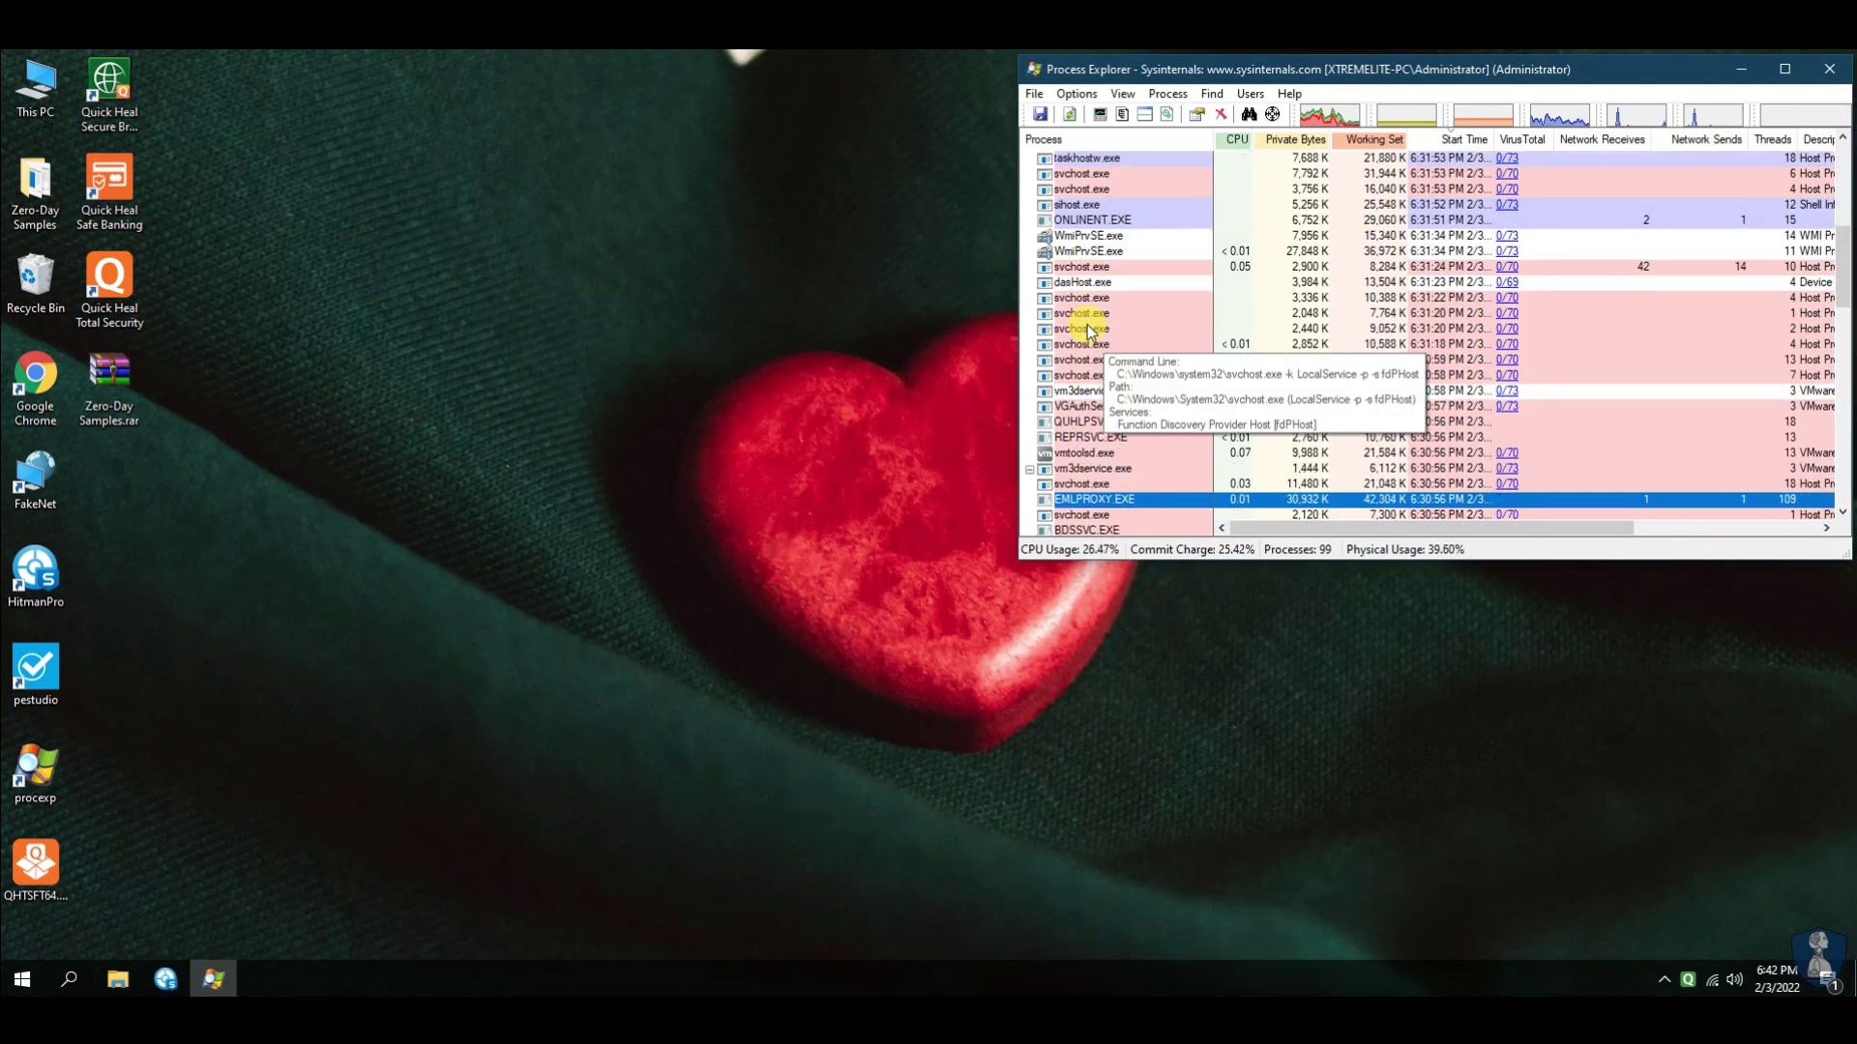
pyautogui.scroll(-10, 1087, 329)
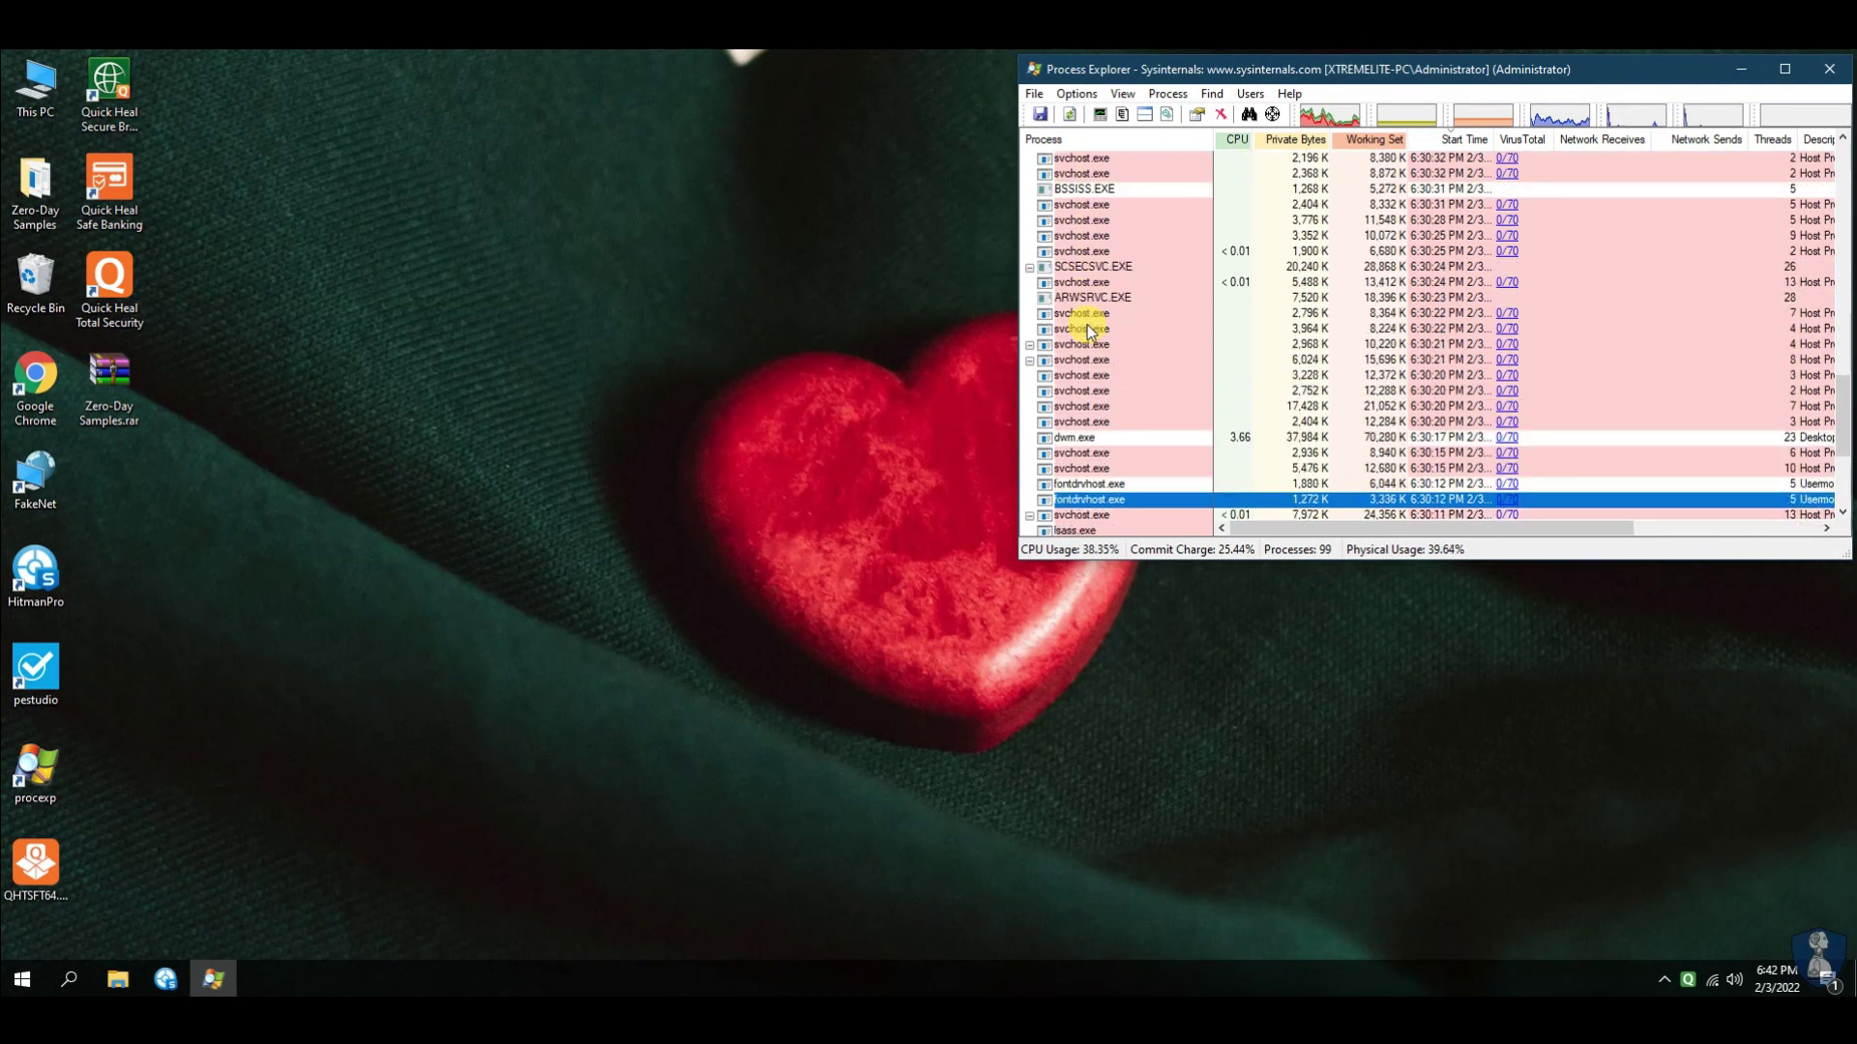
pyautogui.scroll(15, 1087, 329)
pyautogui.click(1122, 392)
pyautogui.scroll(2, 1145, 395)
pyautogui.click(1827, 69)
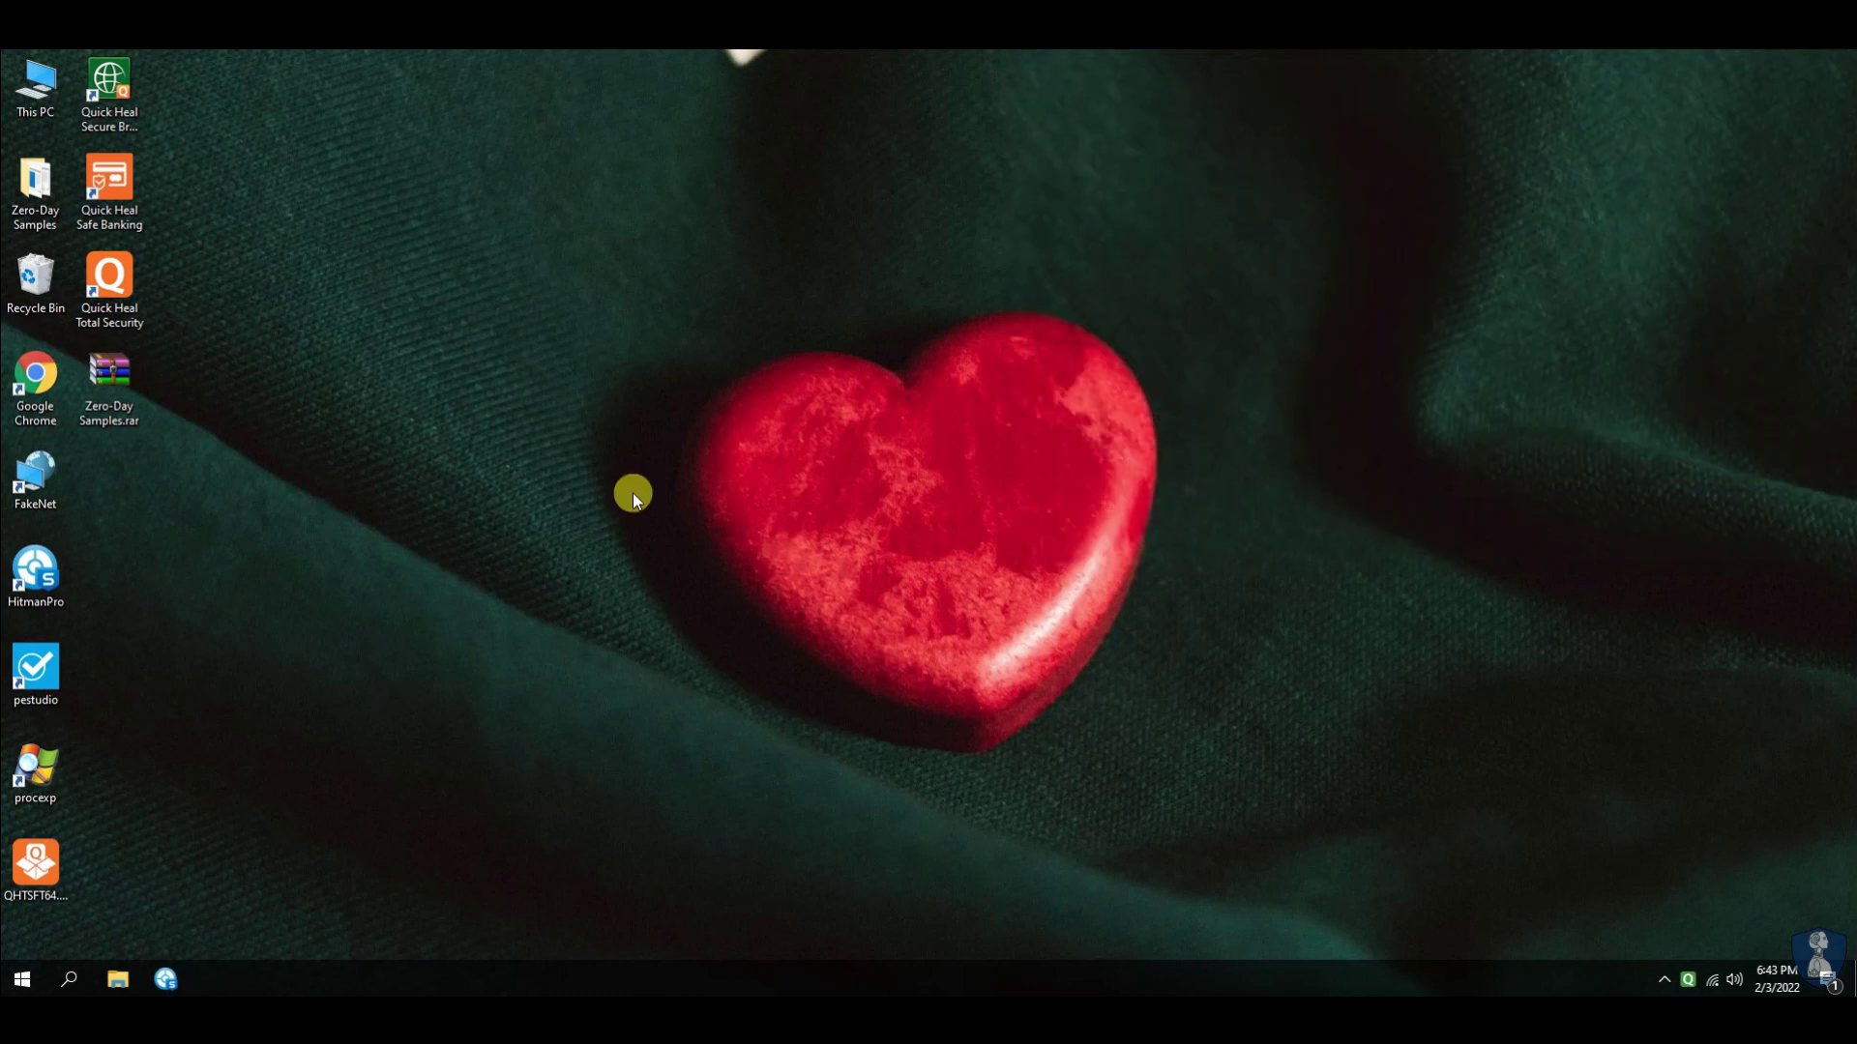
# Restore HitmanPro, review all detected threats and their locations, and cancel the product activation to close the program
pyautogui.click(170, 979)
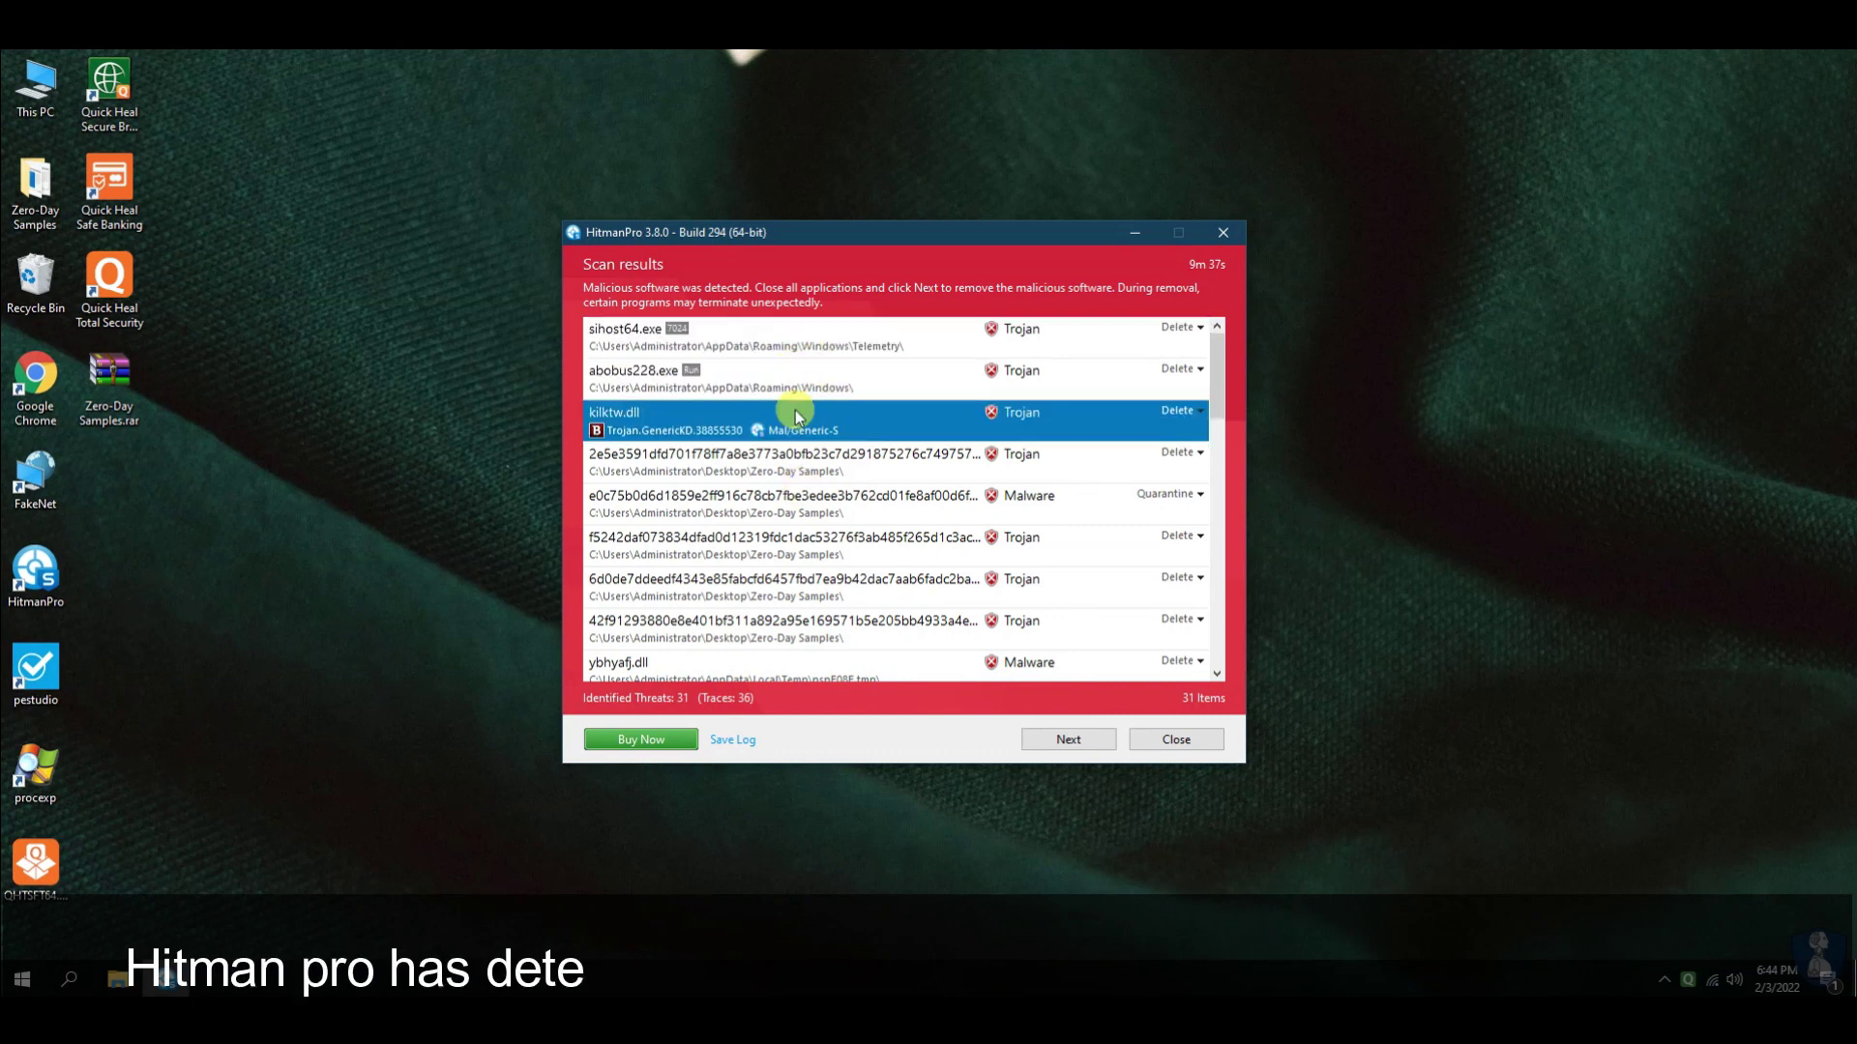
pyautogui.scroll(-2, 764, 420)
pyautogui.scroll(-5, 909, 477)
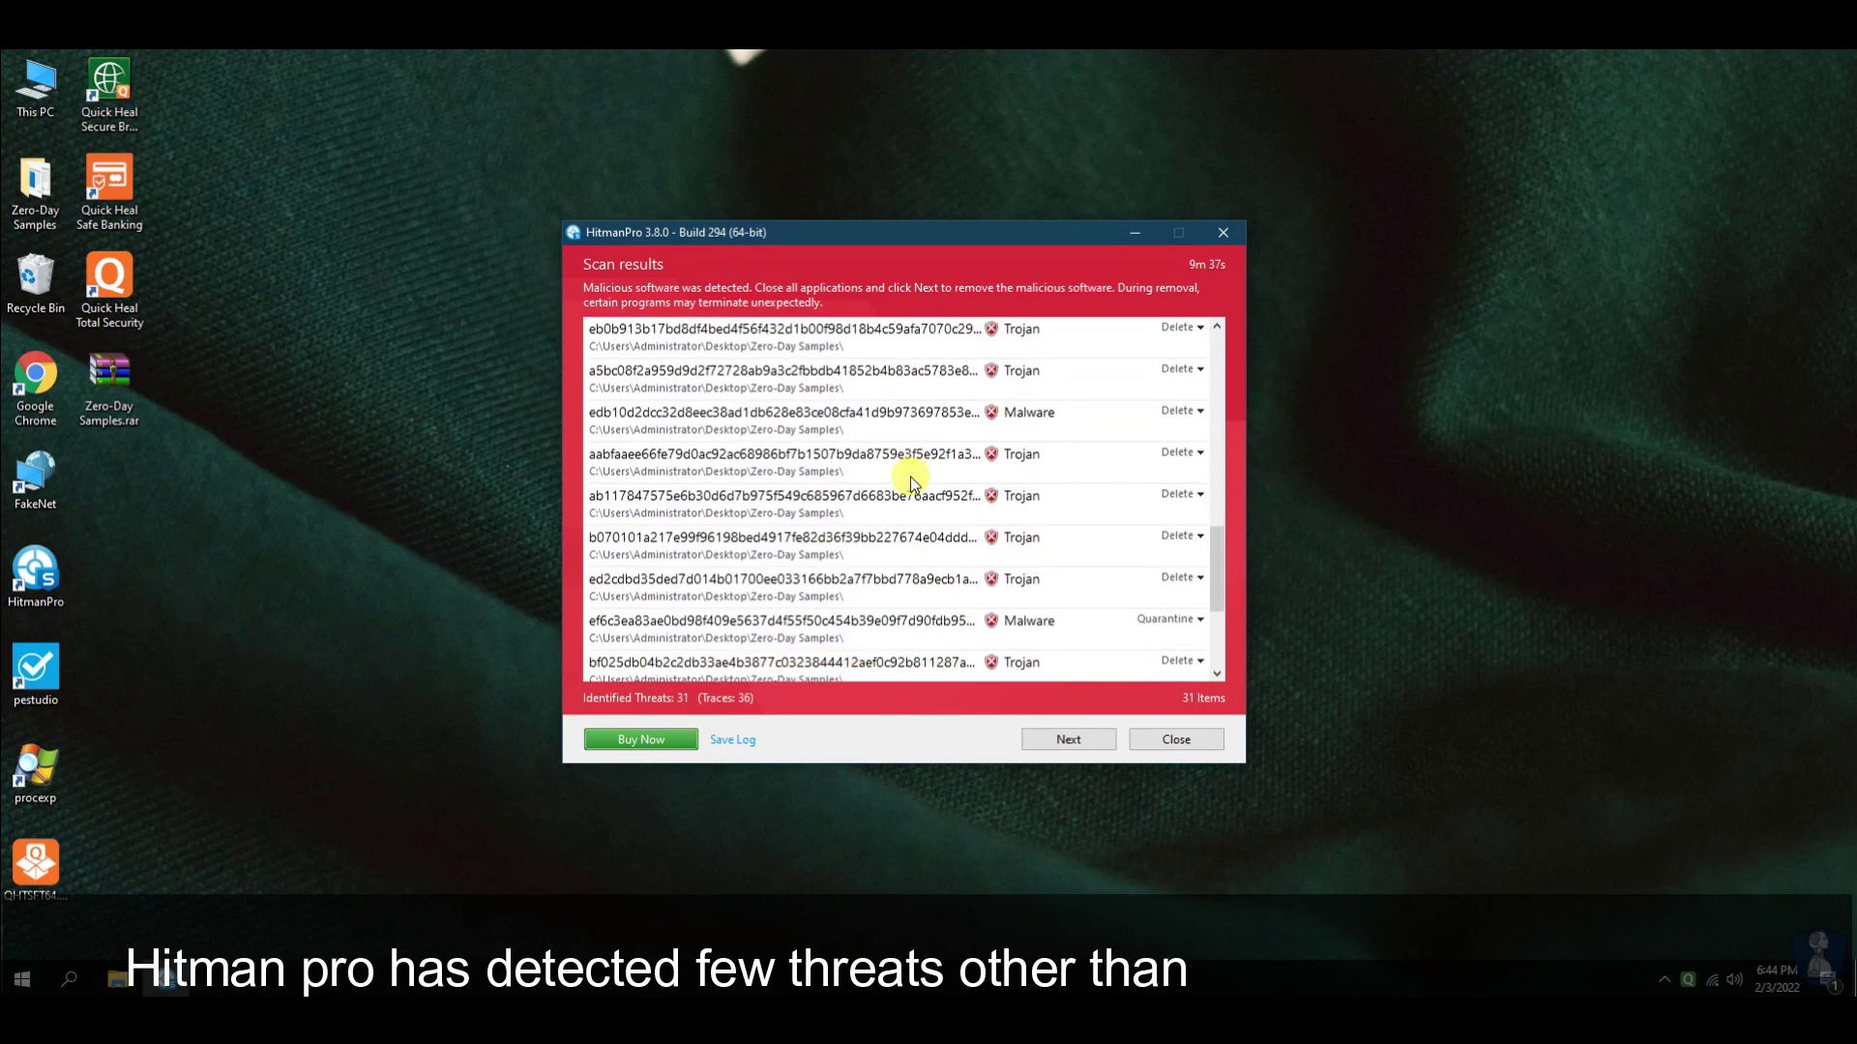
pyautogui.click(706, 629)
pyautogui.scroll(-1, 901, 531)
pyautogui.click(833, 636)
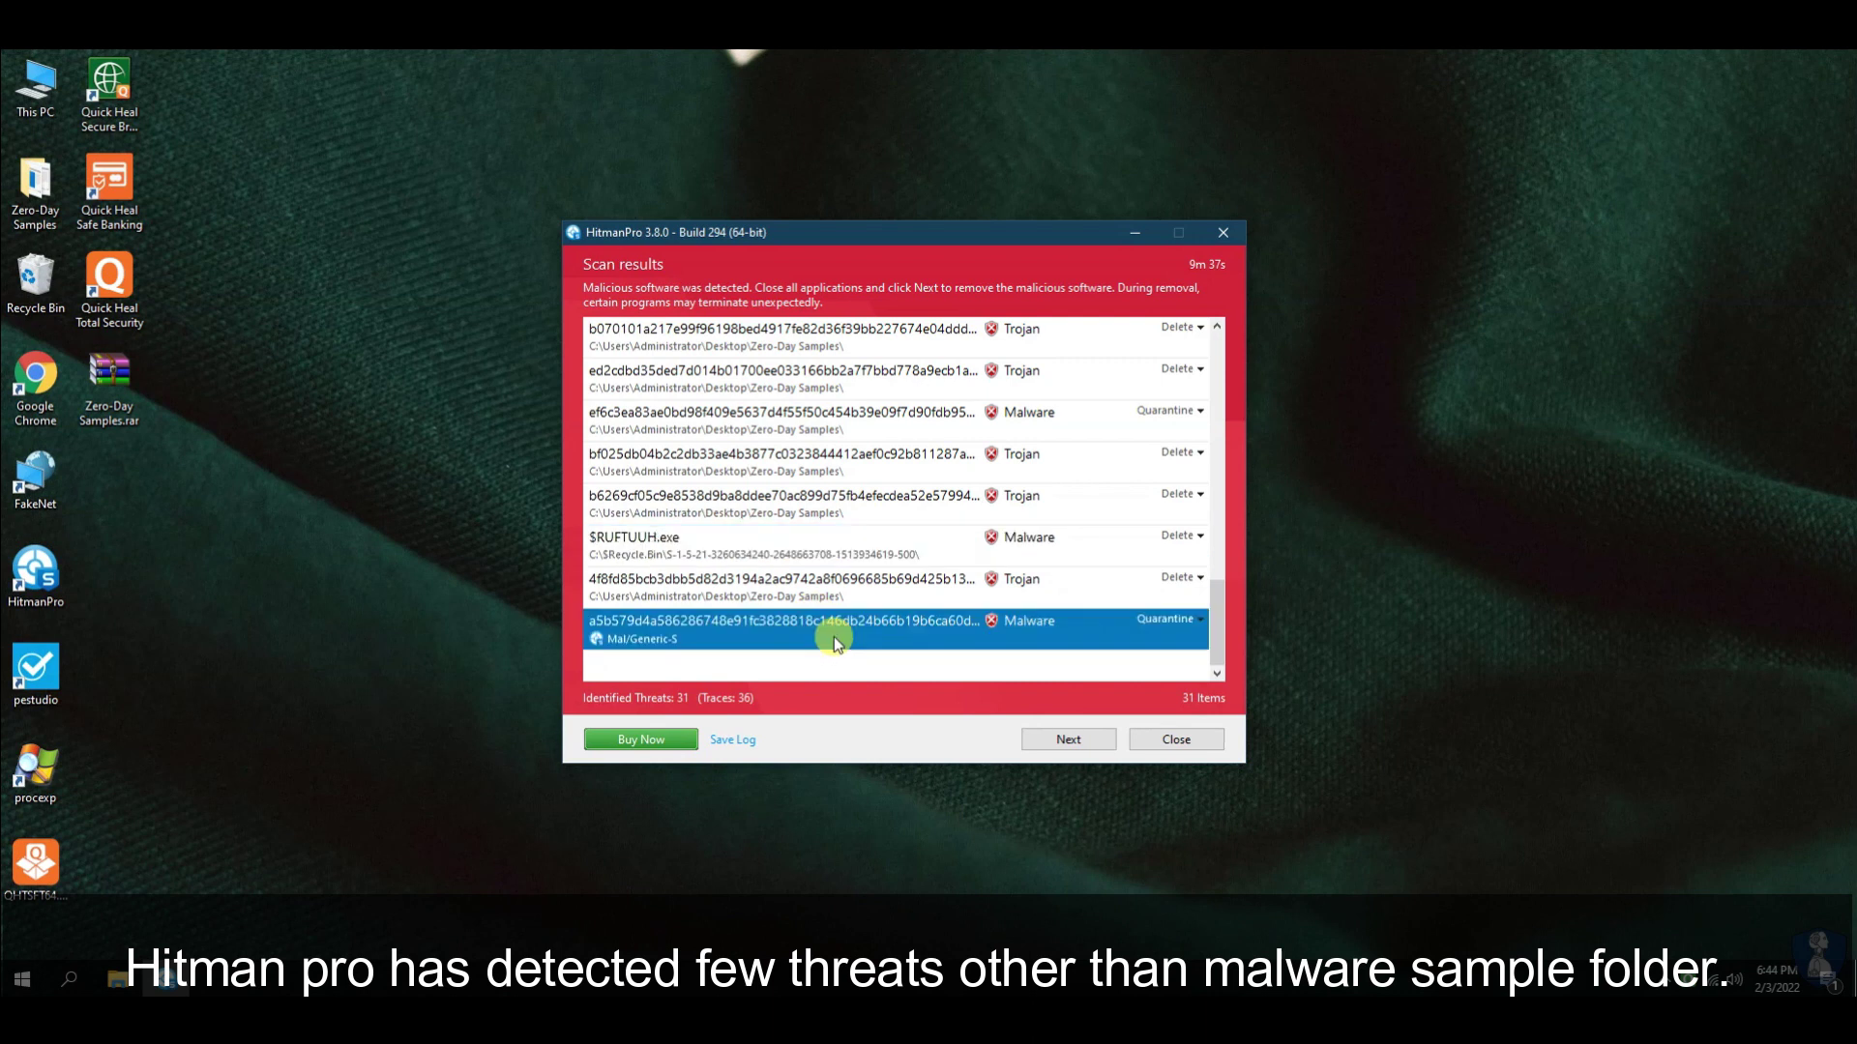
pyautogui.scroll(1, 886, 555)
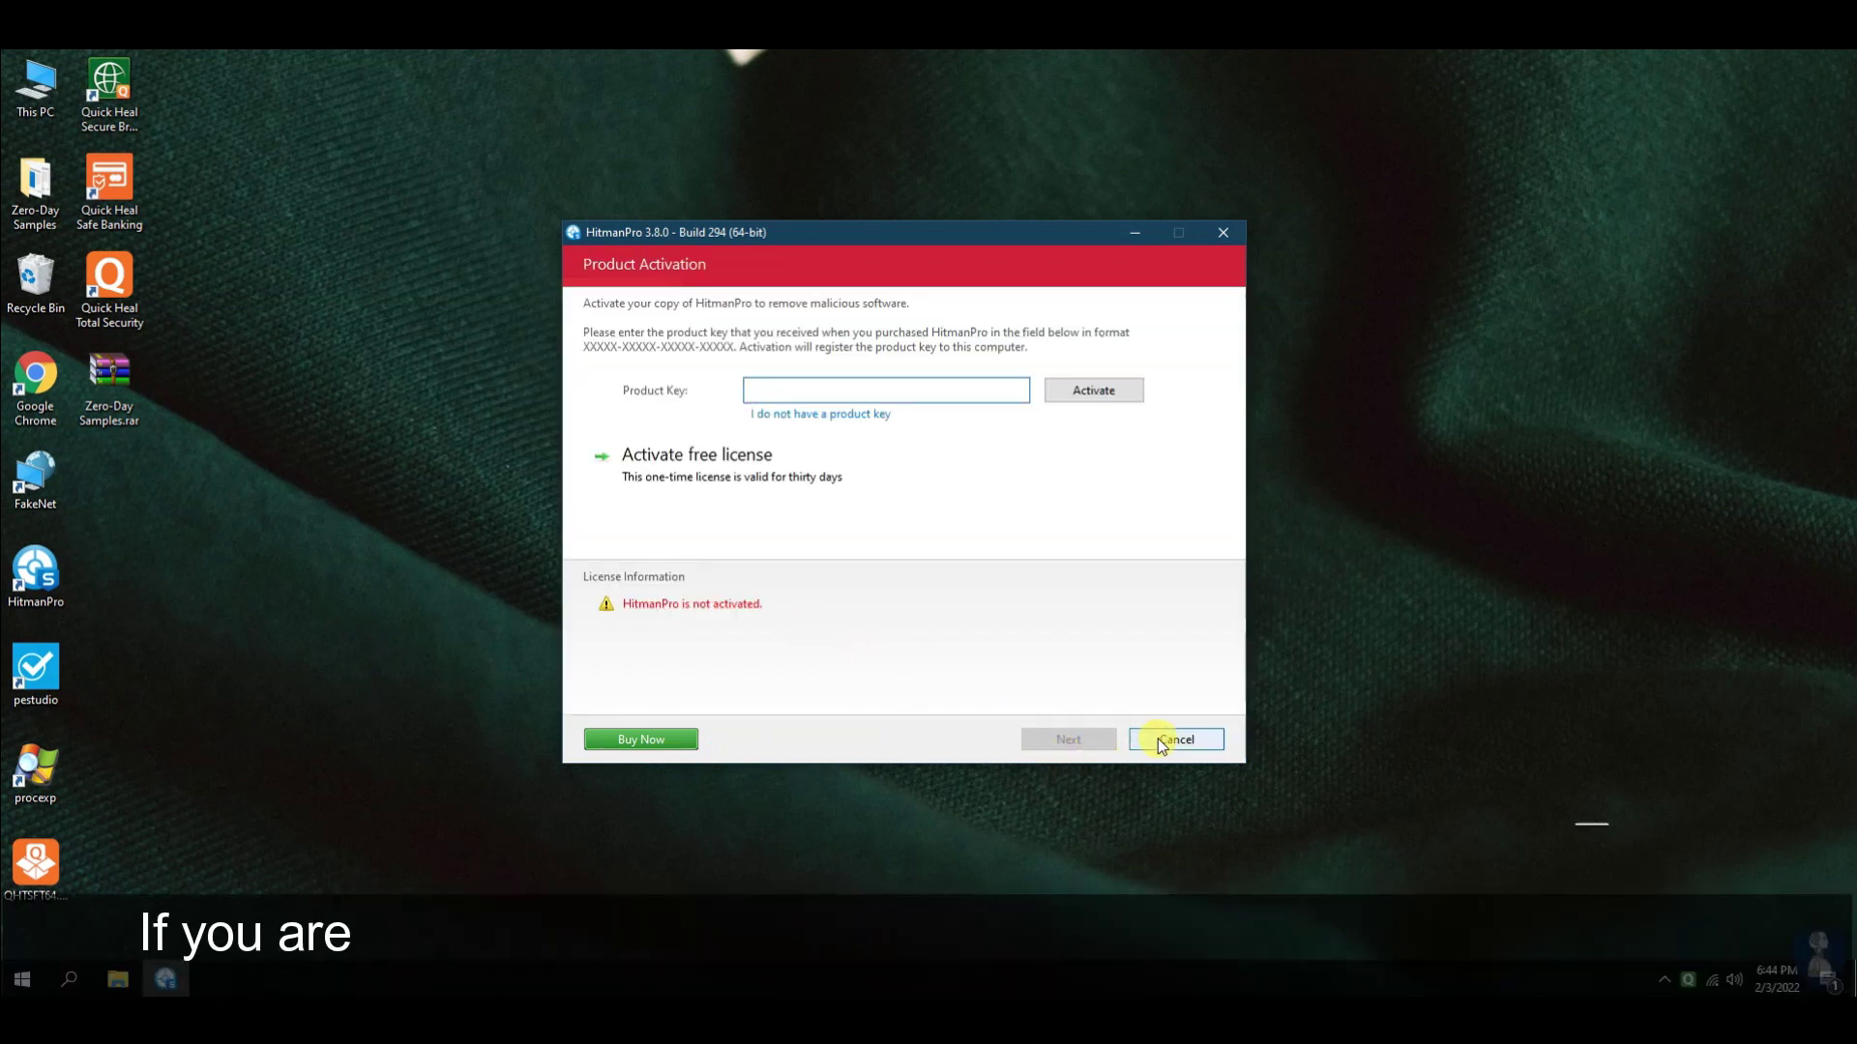
pyautogui.click(1170, 740)
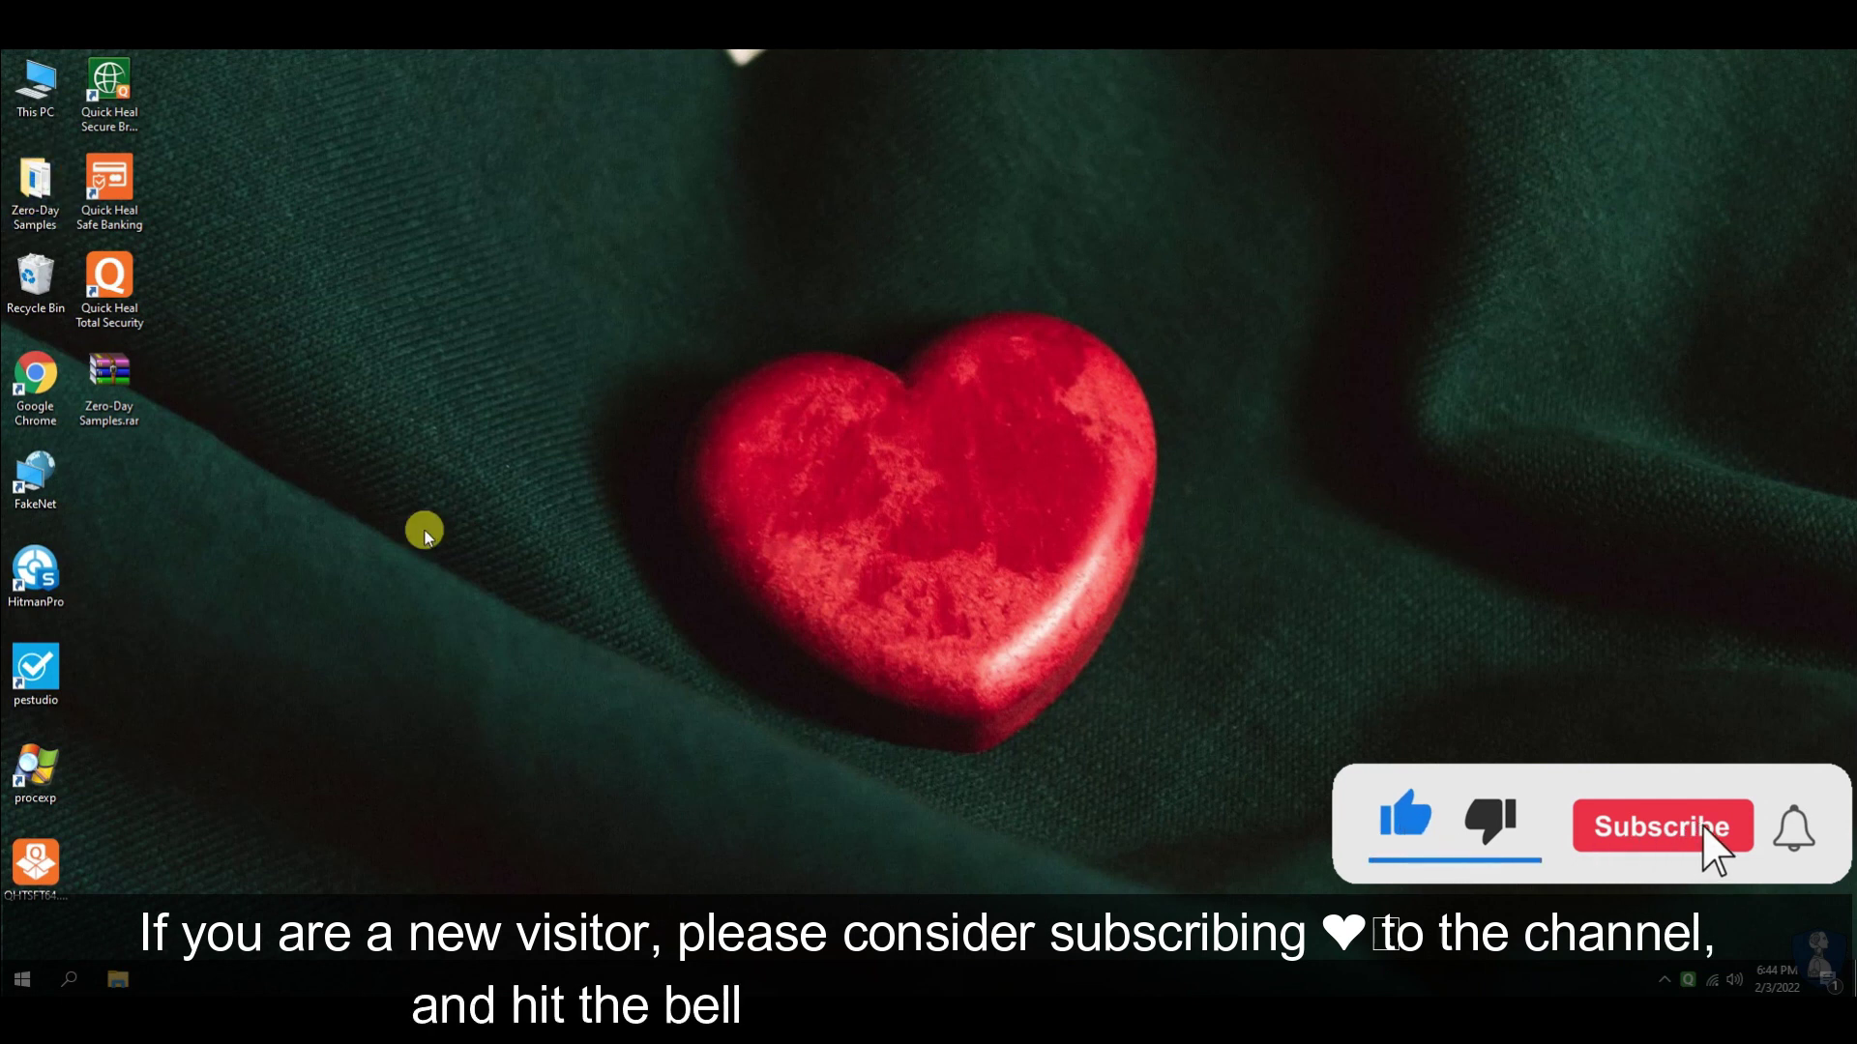
# Look through the Zero-Day Samples folder once more and close it
pyautogui.scroll(-4, 422, 547)
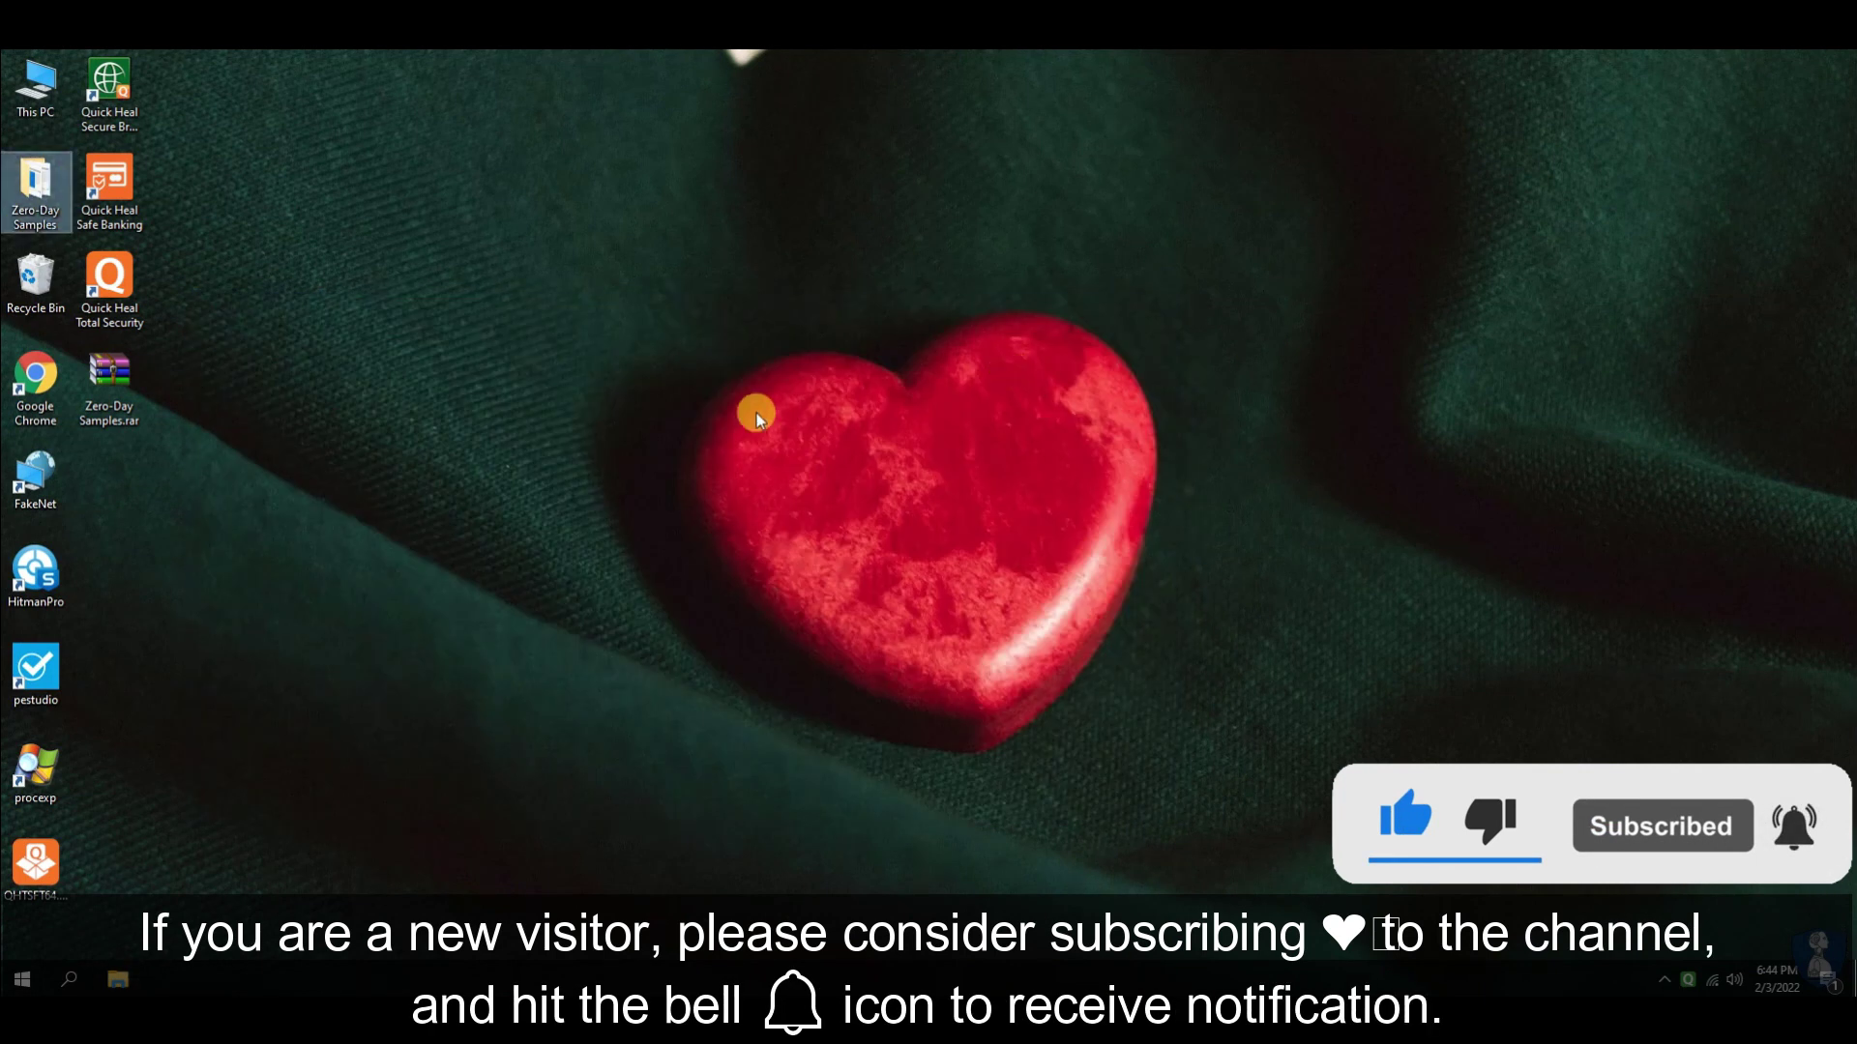